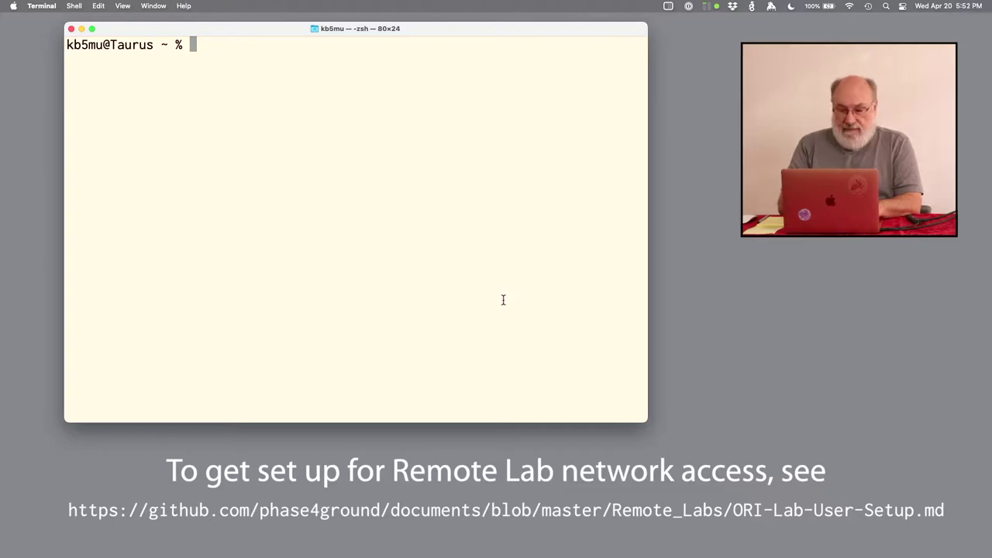
Step: Log into chococat over ssh and open a screen console on /dev/ttyUSB2 at 115200 baud
type("ssh chococat")
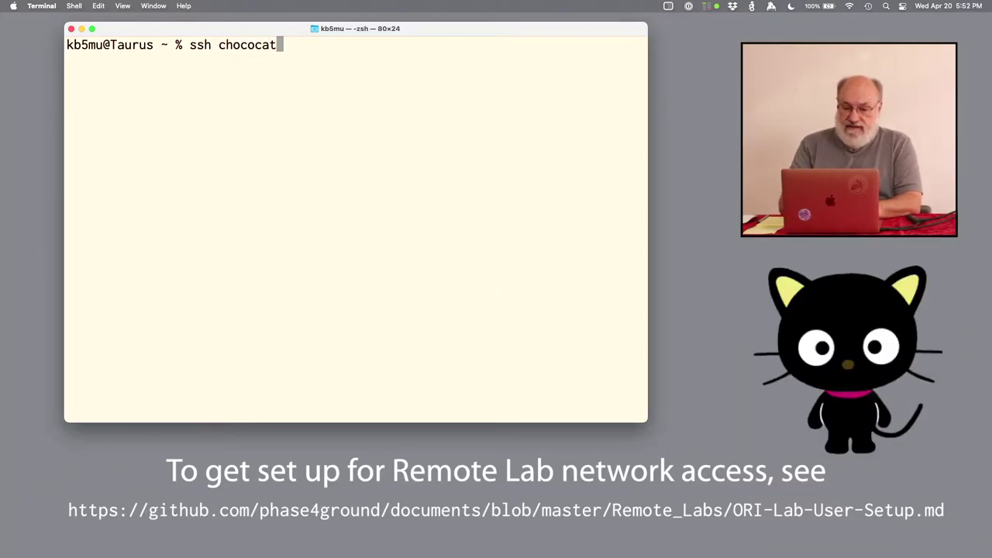
key("Return")
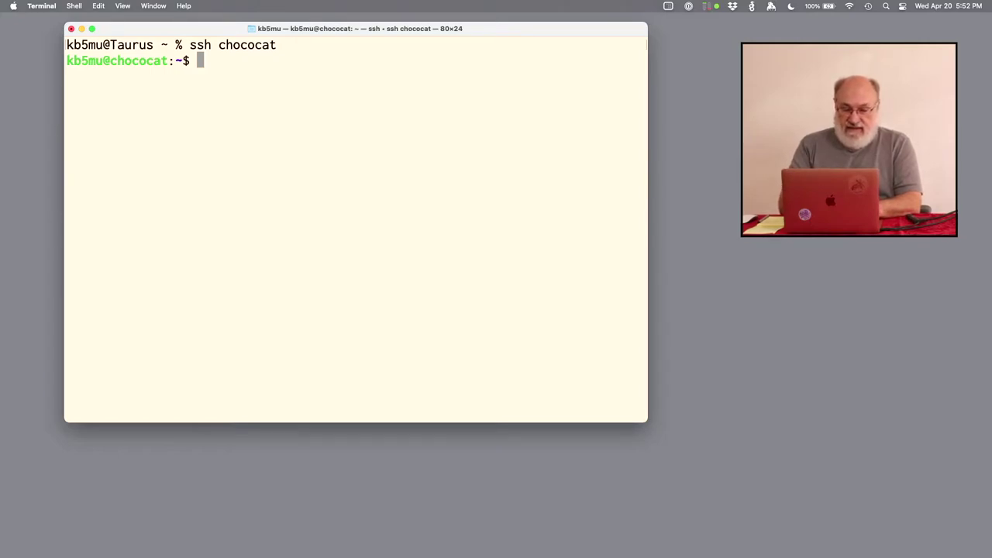
type("scr")
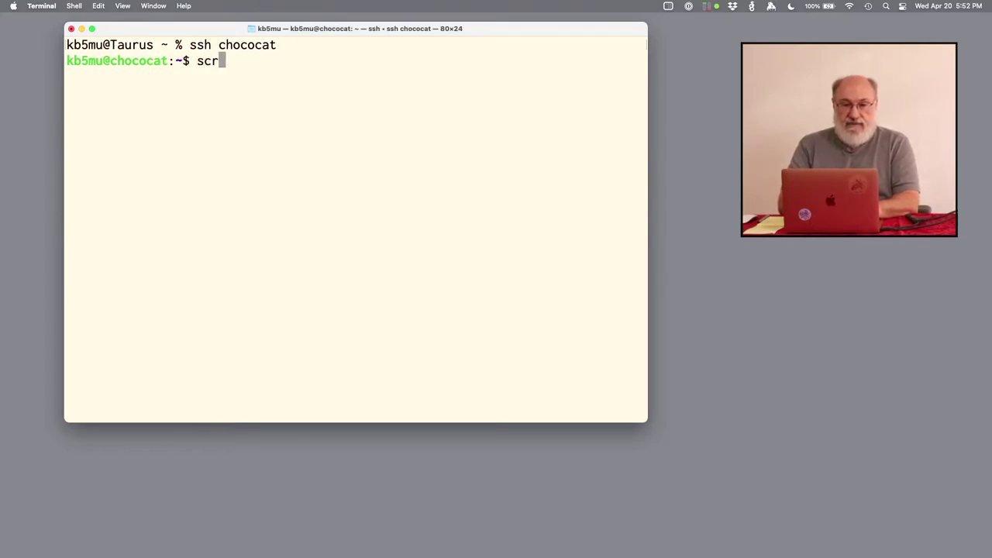
type("een /")
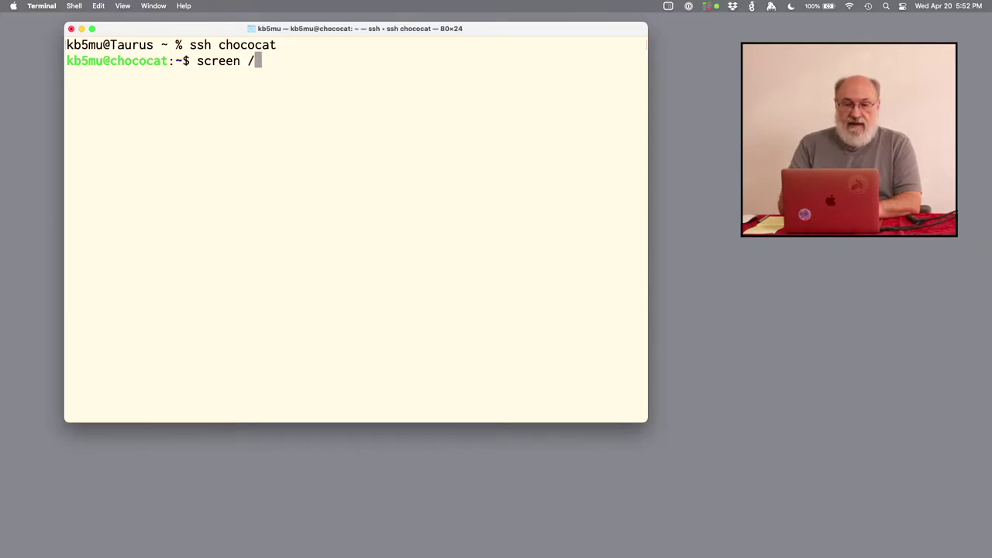
type("dev/tty")
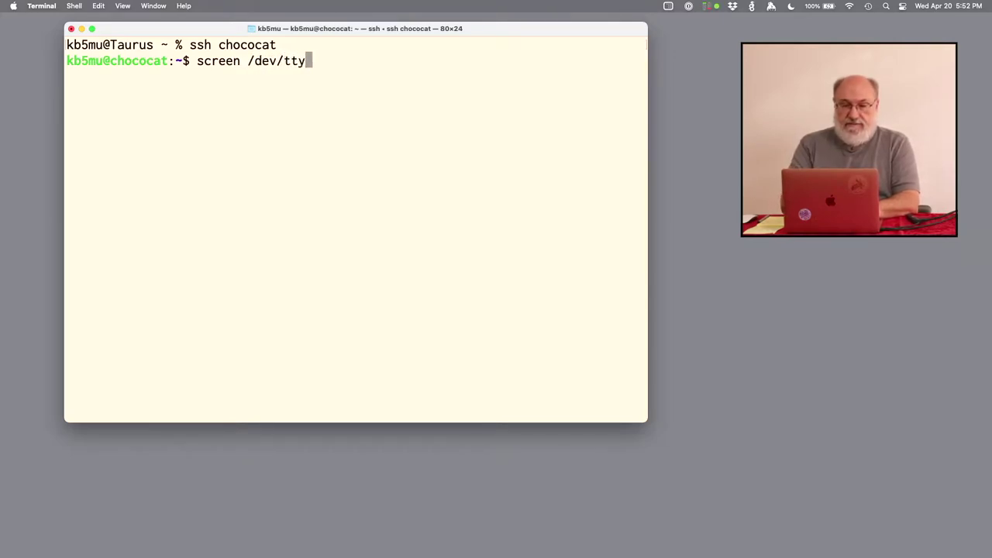
type("USB2 115200")
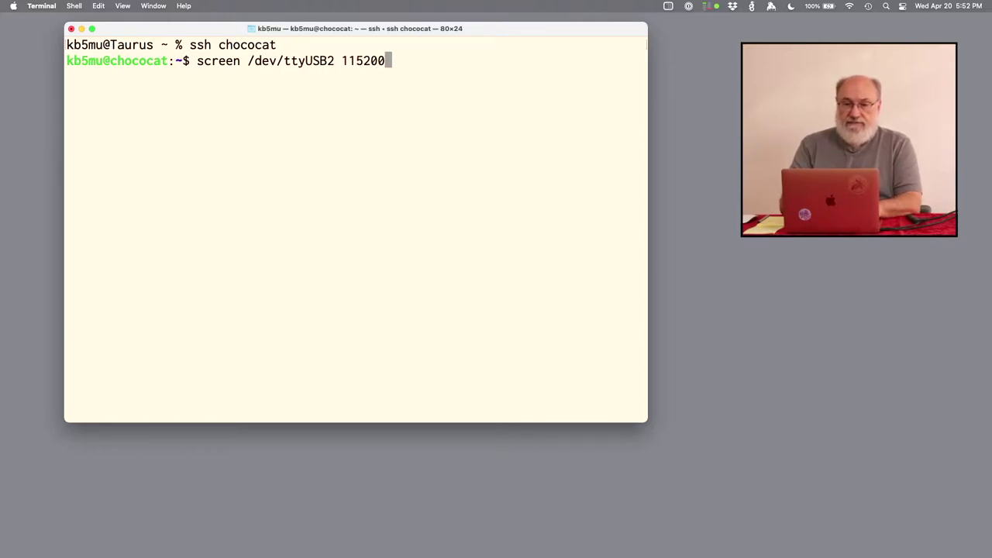
key("Return")
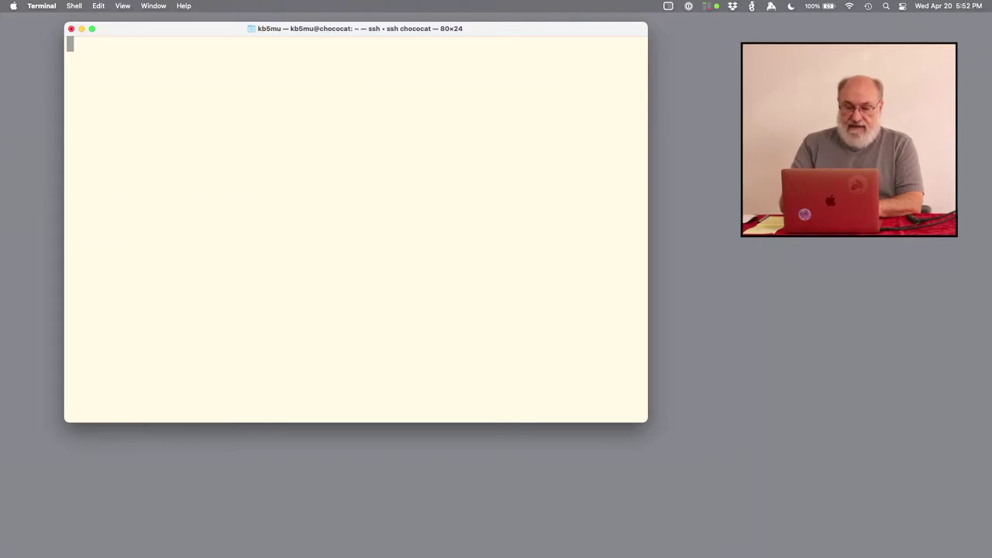
Step: Wake the receiver menu and view RX 1 Configuration Set 1 (DVB-S2, 1280 MHz, GEN STREAM)
type("0")
key("Return")
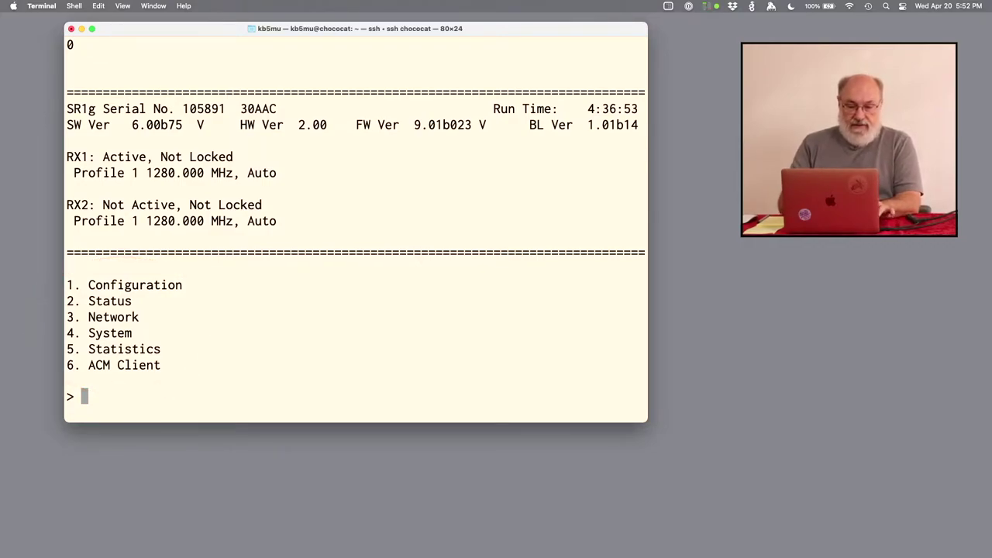
type("1")
key("Return")
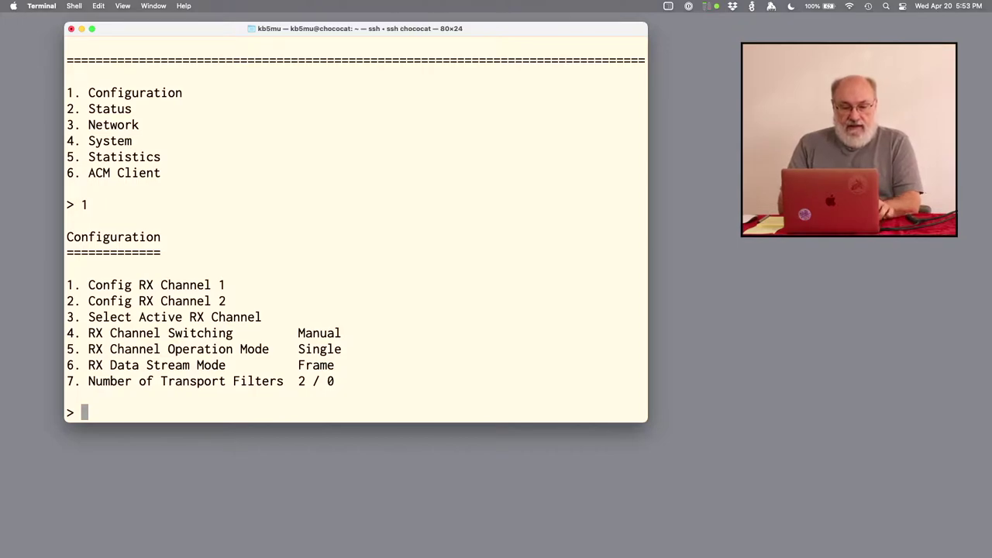
type("1")
key("Return")
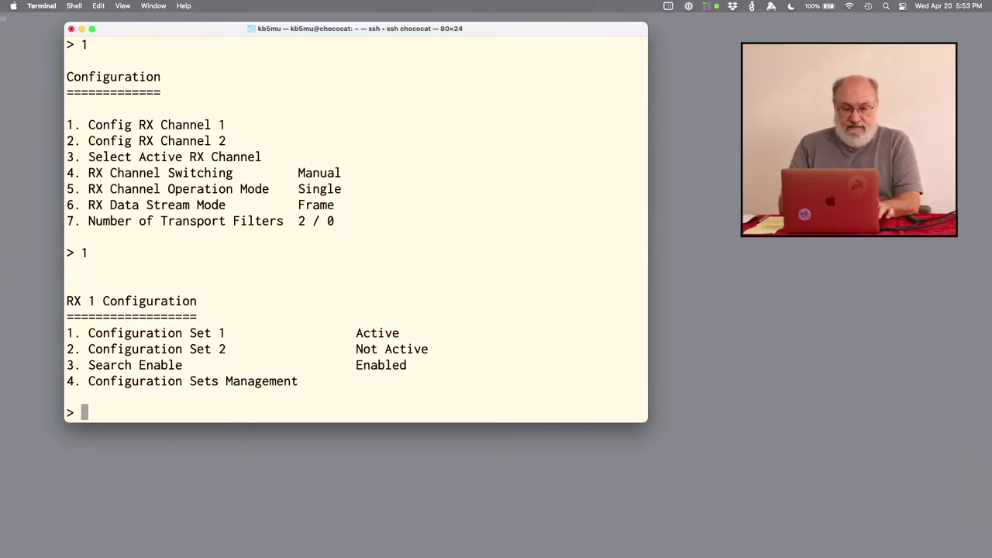
type("1")
key("Return")
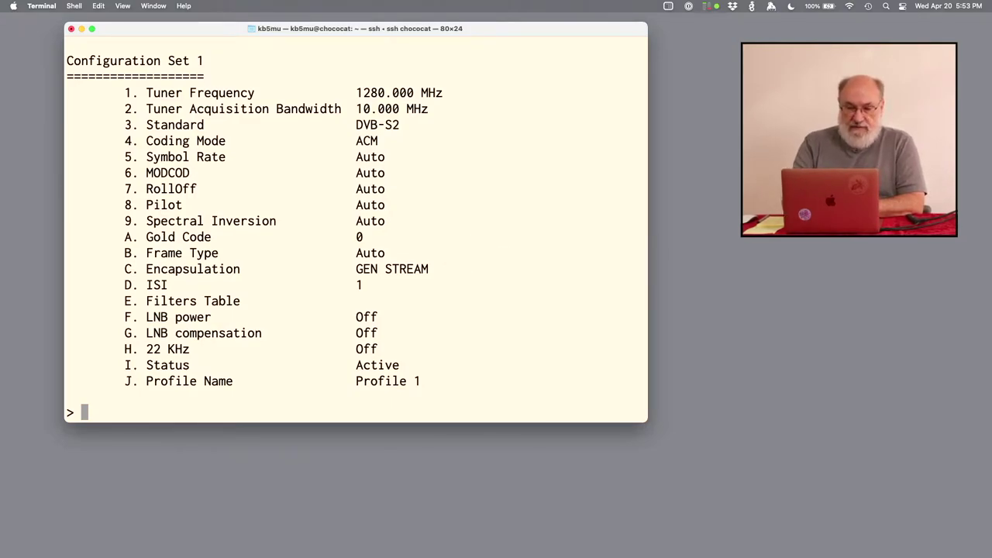
Step: Back out three menu levels to the receiver's main menu
type("0")
key("Return")
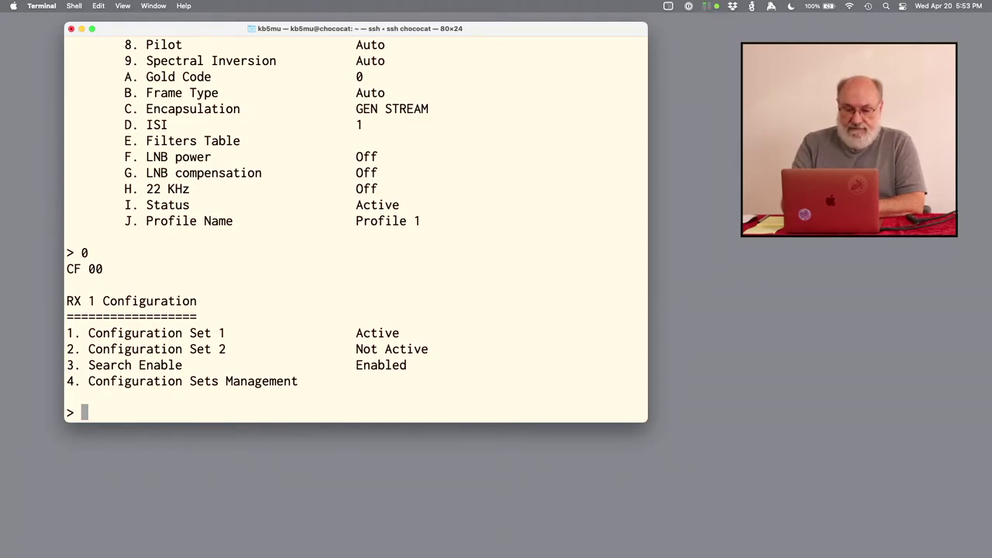
type("0")
key("Return")
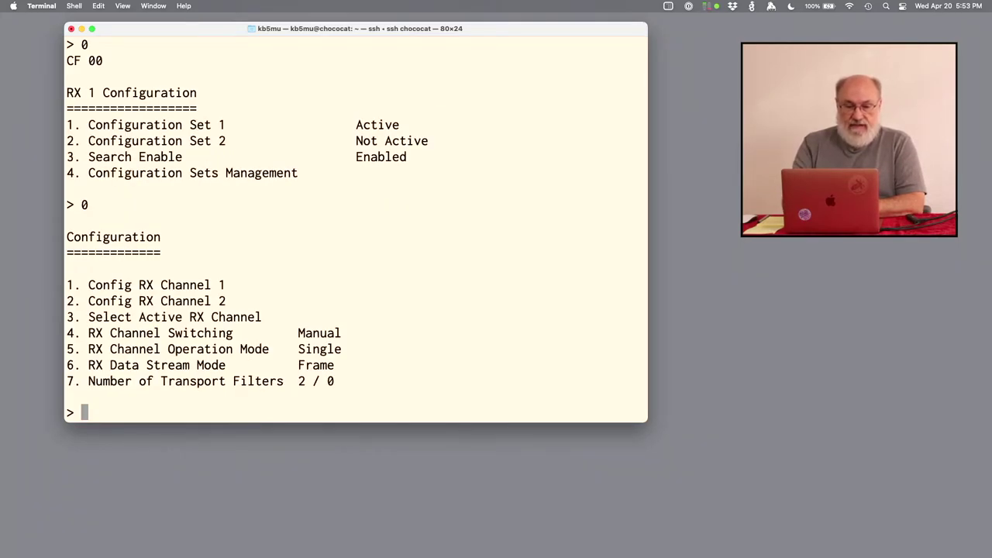
type("0")
key("Return")
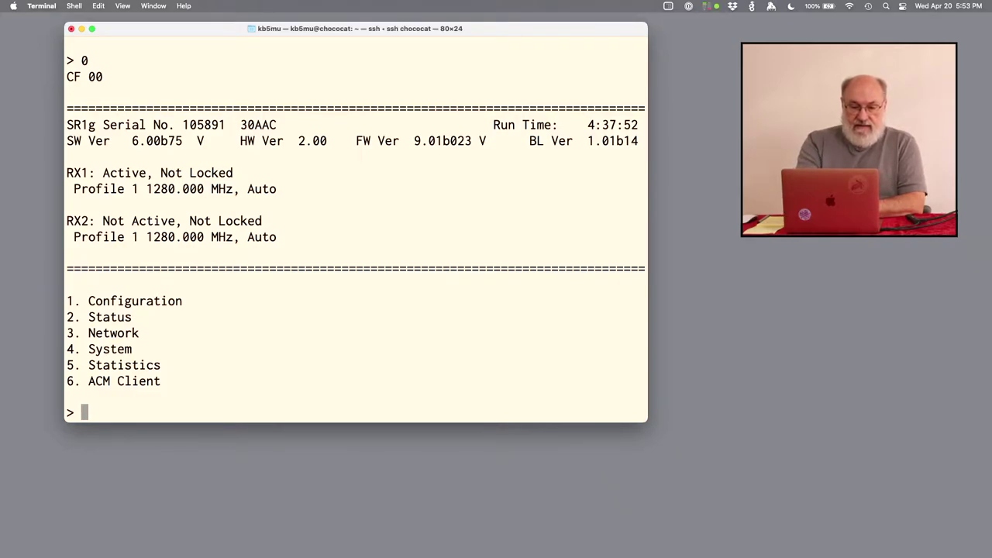
Step: Check RX1's status, which reports not locked, and return to the main menu
type("2")
key("Return")
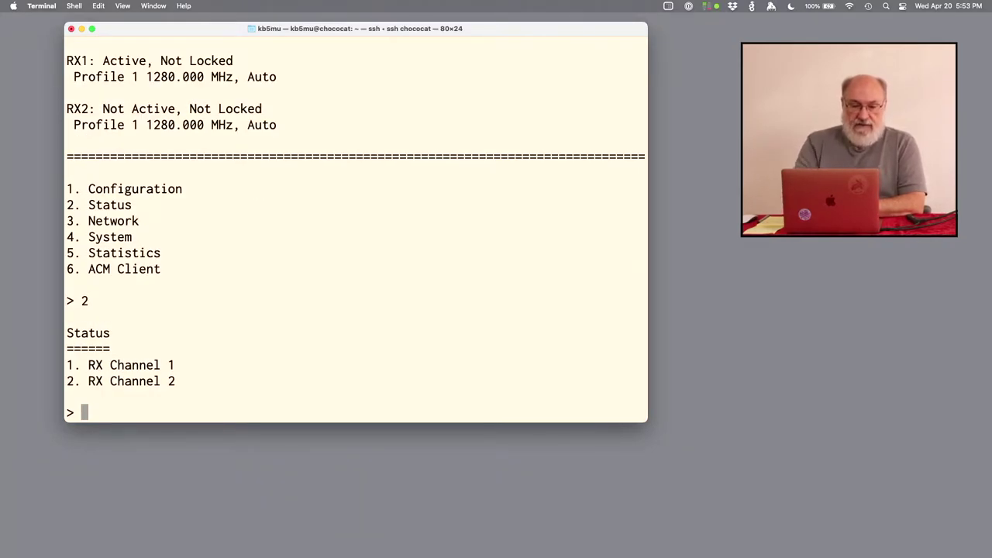
type("1")
key("Return")
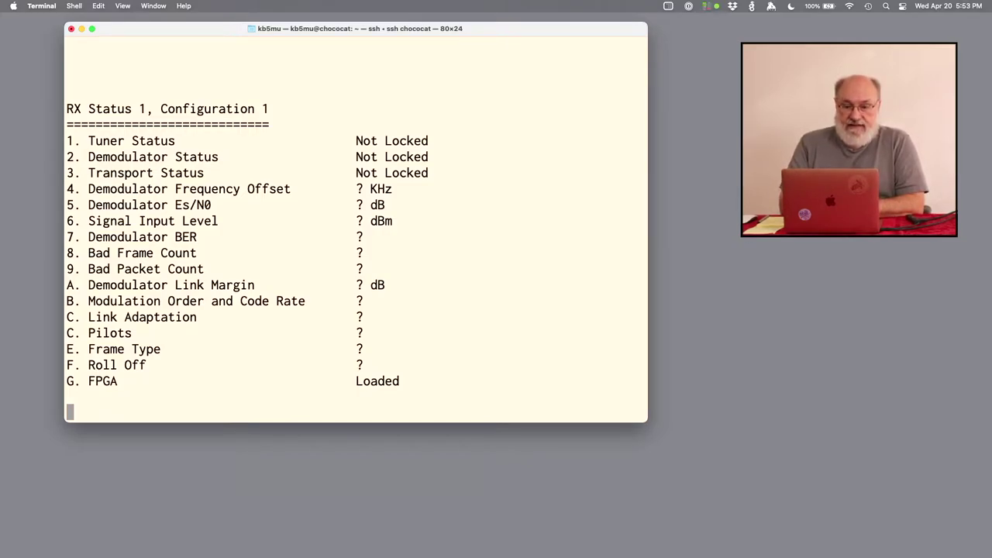
type("0")
key("Return")
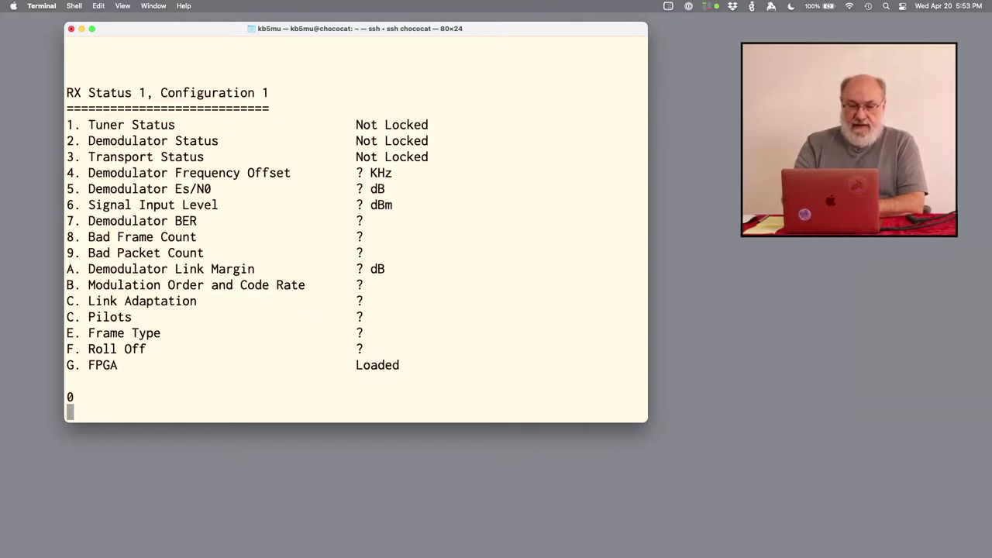
type("0")
key("Return")
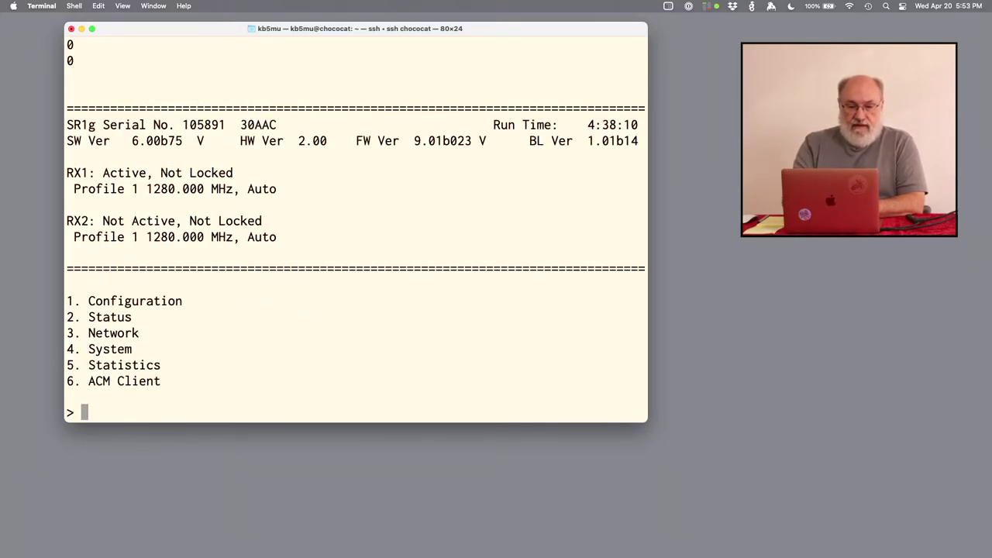
Step: Show the receiver's network settings: LAN IP 44.0.1.100 and router IP 44.0.1.99
type("3")
key("Return")
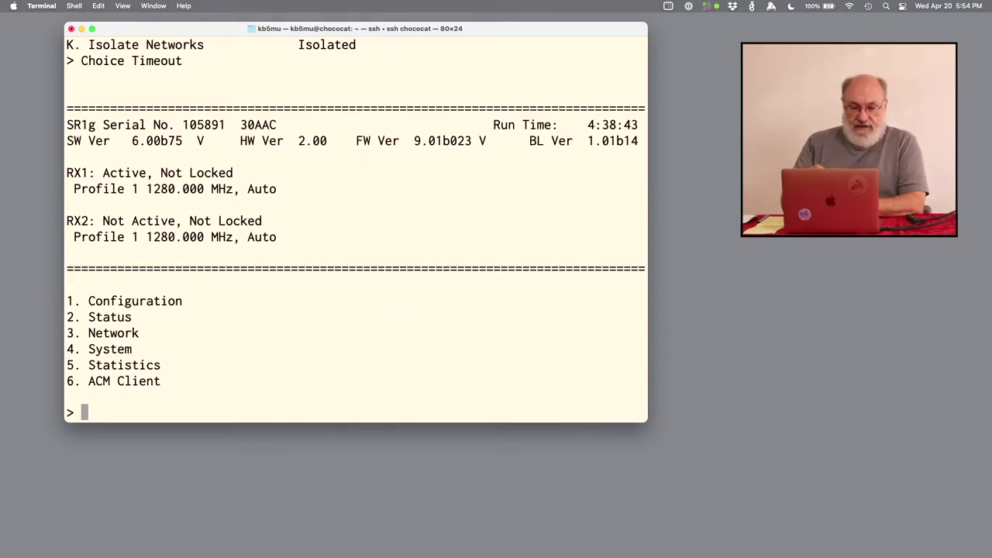
type("3")
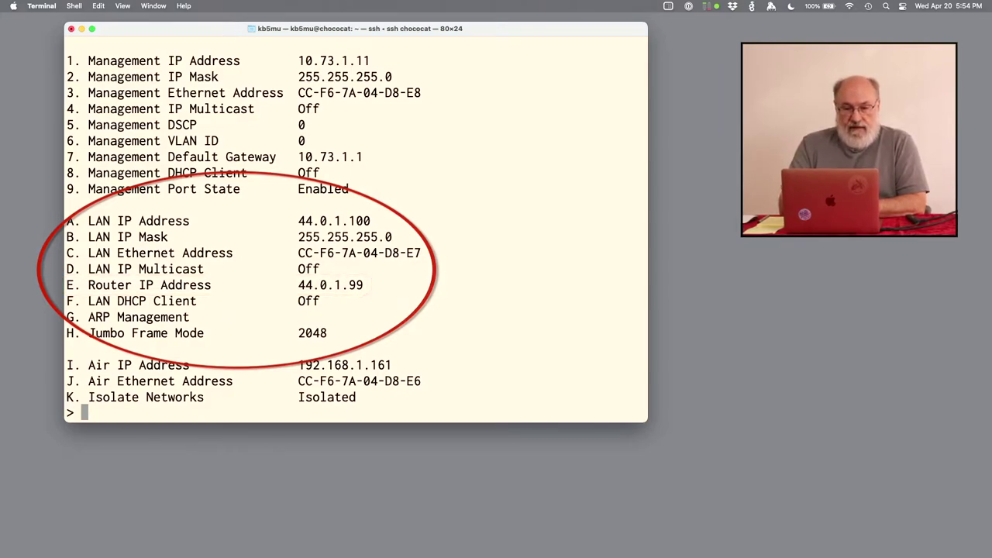
Step: Return to the main menu and look over the receiver's System settings
type("0")
key("Return")
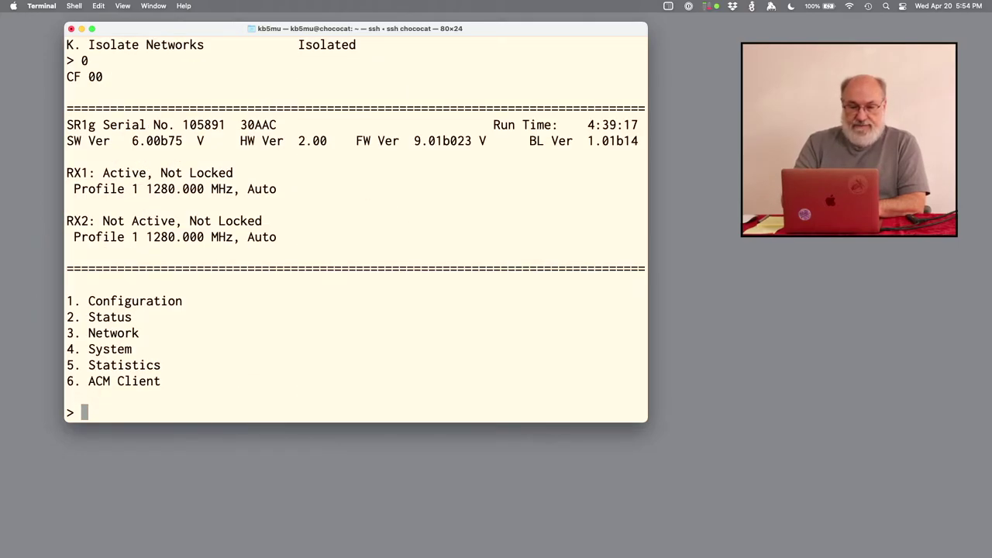
type("4")
key("Return")
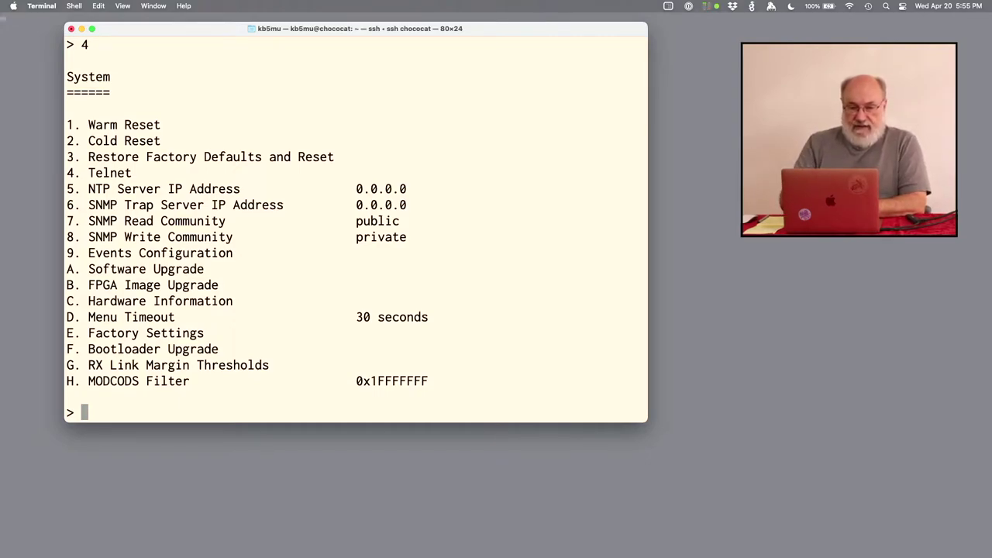
type("0")
key("Return")
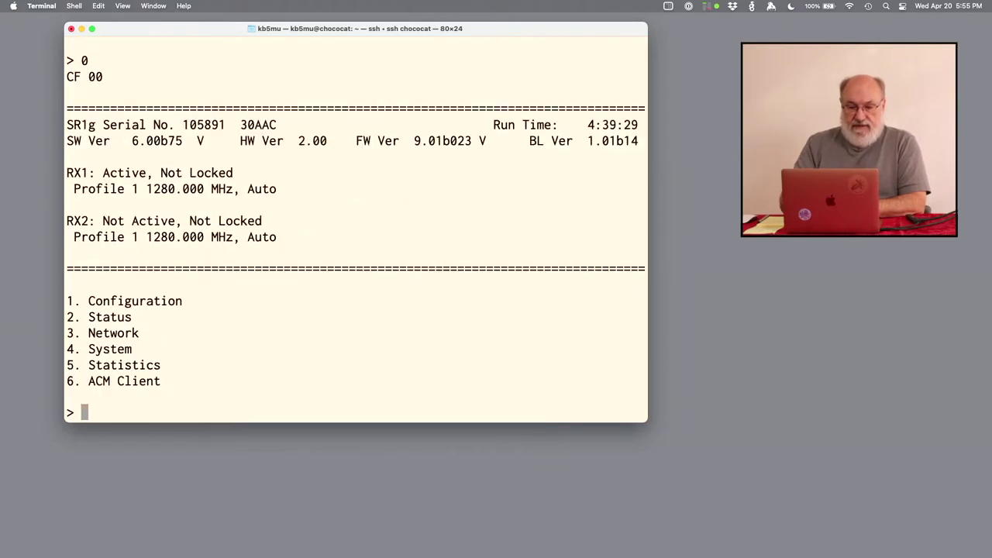
Step: View RX1 transport statistics, showing zero frames and zero bit rate, then exit to the main menu
type("5")
key("Return")
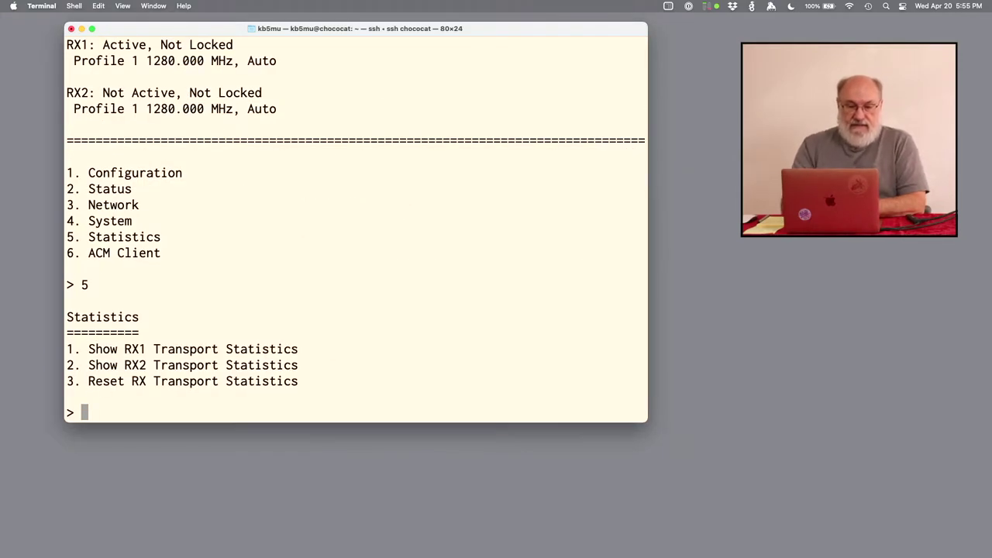
type("1")
key("Return")
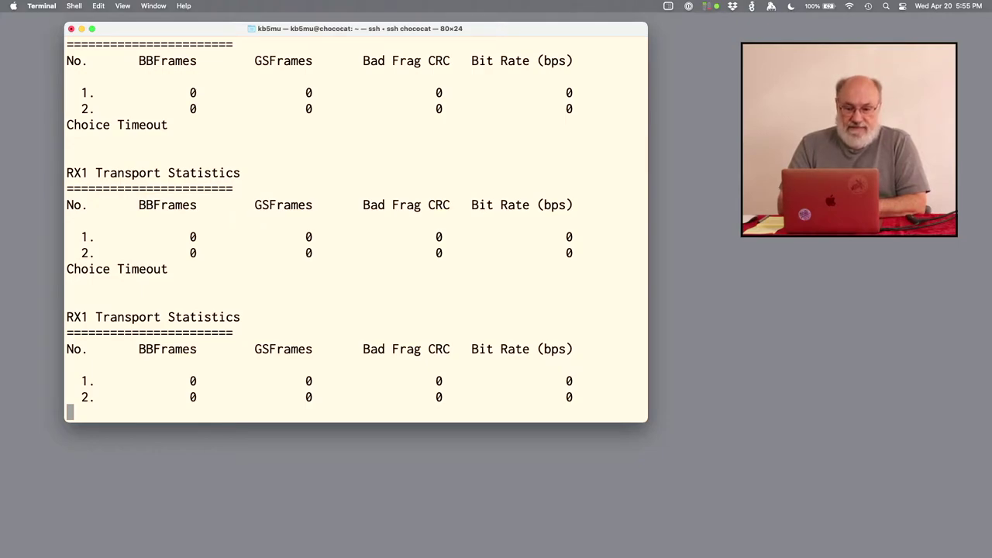
type("0")
key("Return")
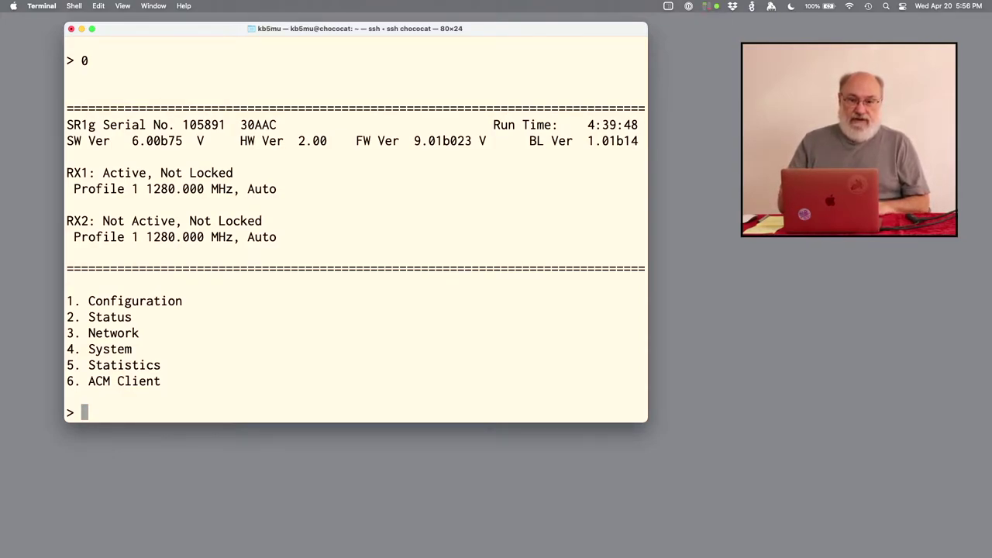
Step: Open a new shell window with enlarged text and bring up the GNU Radio wiki
key("super+n")
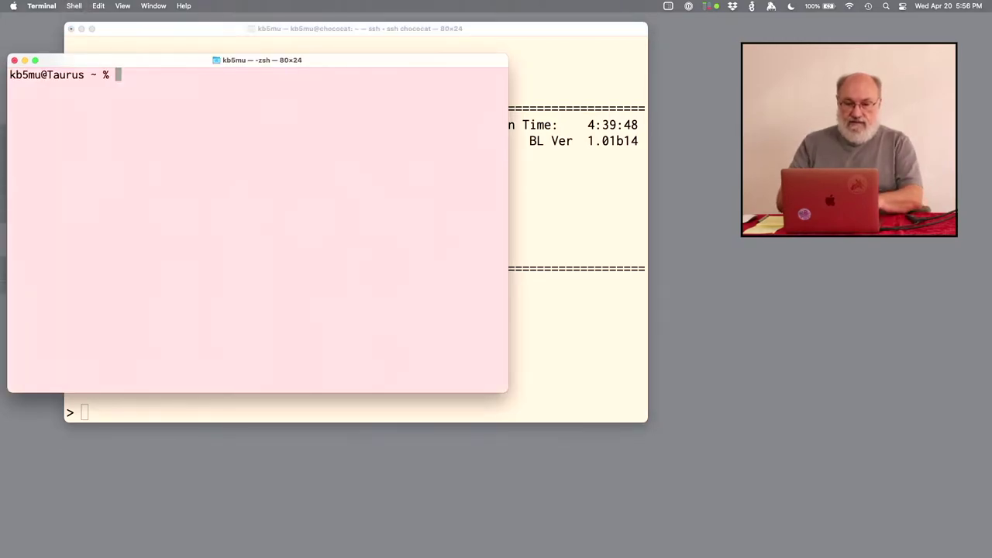
key("super+plus")
key("super+plus")
key("super+plus")
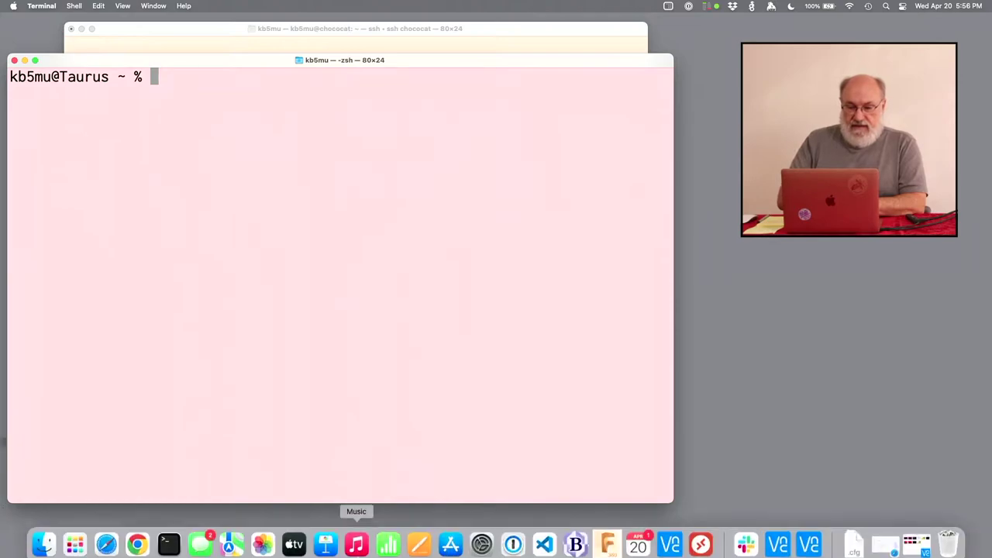
left_click(106, 536)
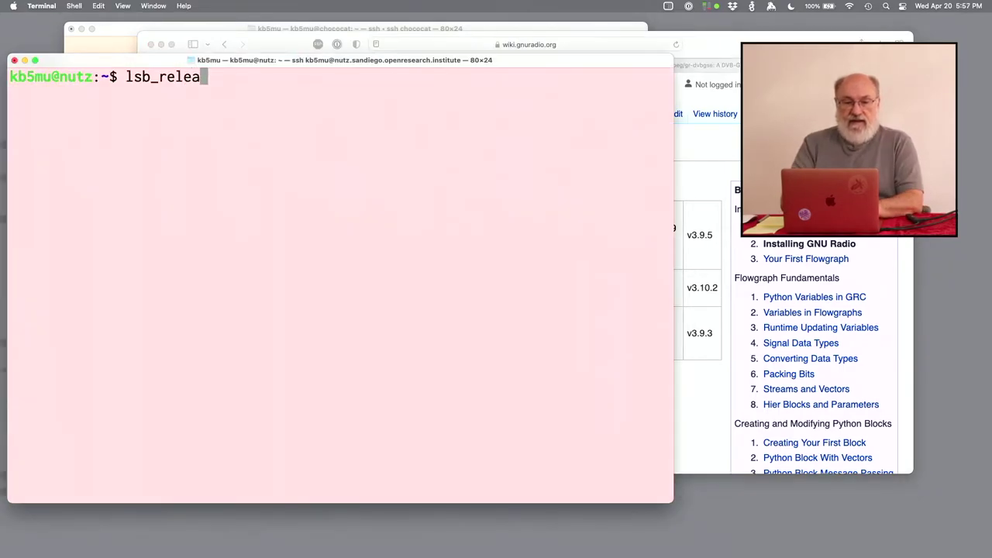
Step: Run lsb_release -a to confirm Ubuntu 20.04.4 LTS, then show the InstallingGR page
type("se -a")
key("Return")
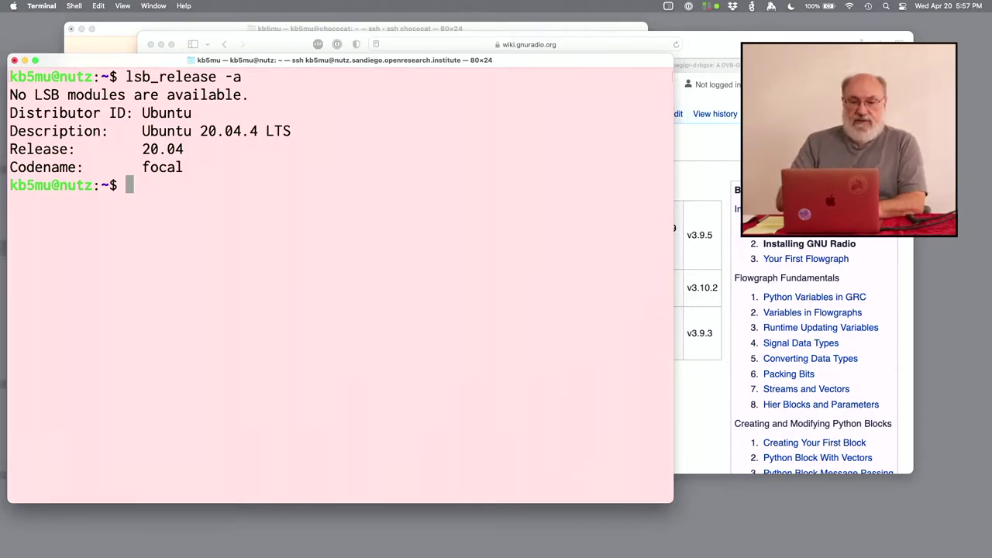
left_click(699, 154)
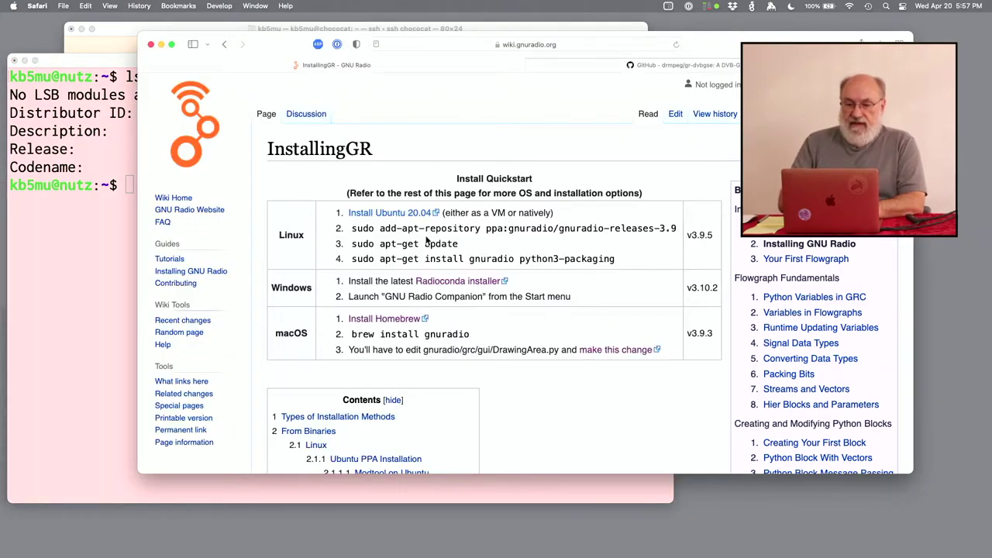
Step: Add the ppa:gnuradio/gnuradio-releases-3.9 repository on the server with sudo add-apt-repository
triple_click(359, 230)
key("super+c")
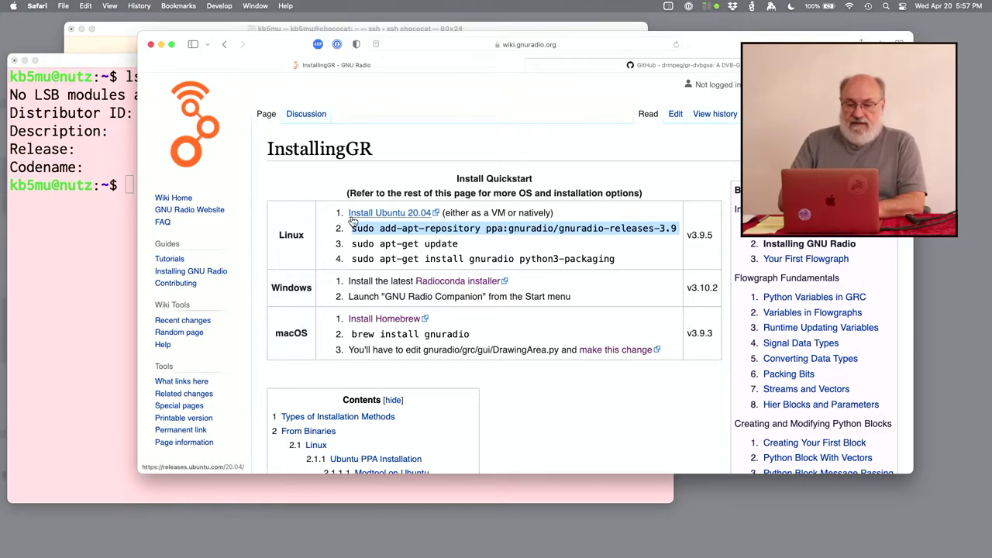
left_click(62, 267)
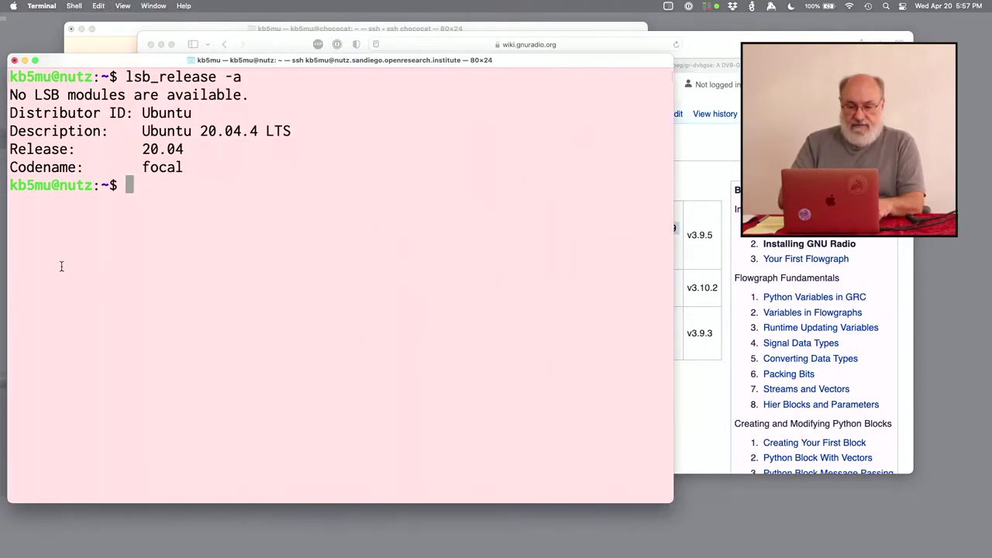
key("super+v")
key("Return")
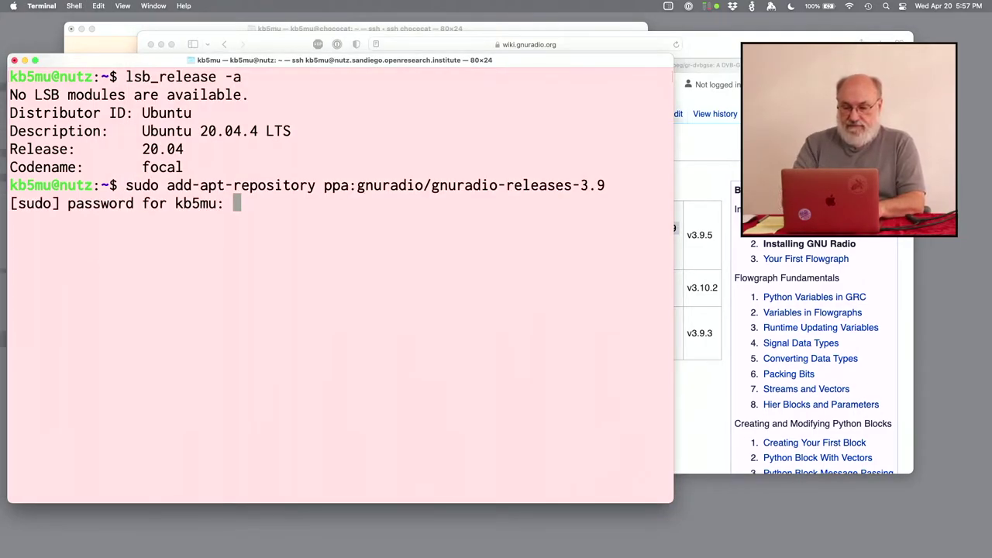
key("Return")
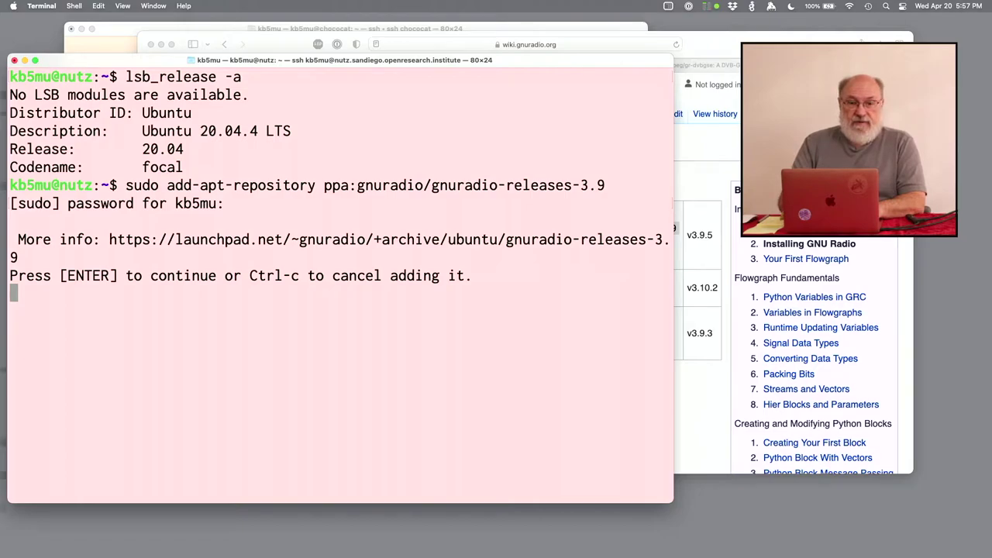
key("Return")
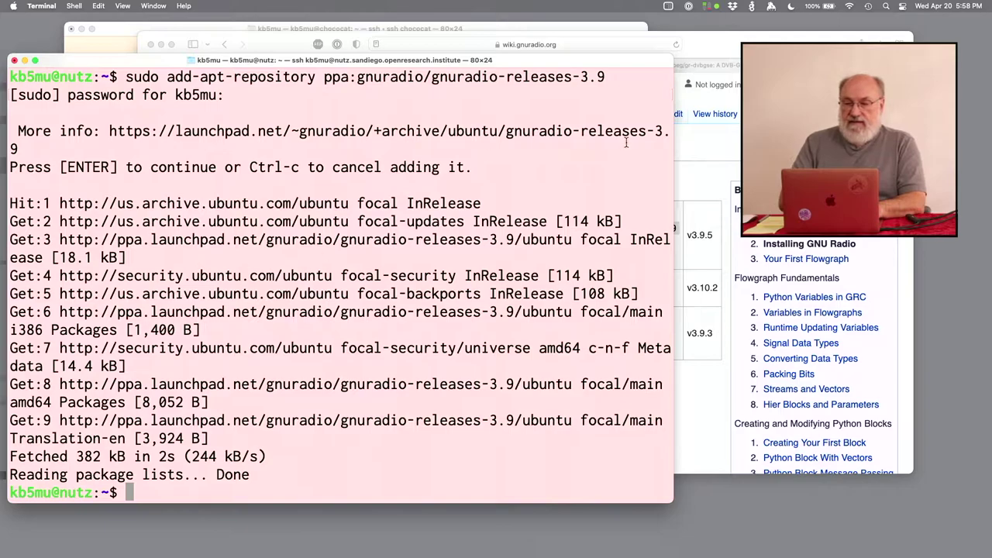
Step: Refresh the server's package lists with sudo apt-get update
left_click(699, 158)
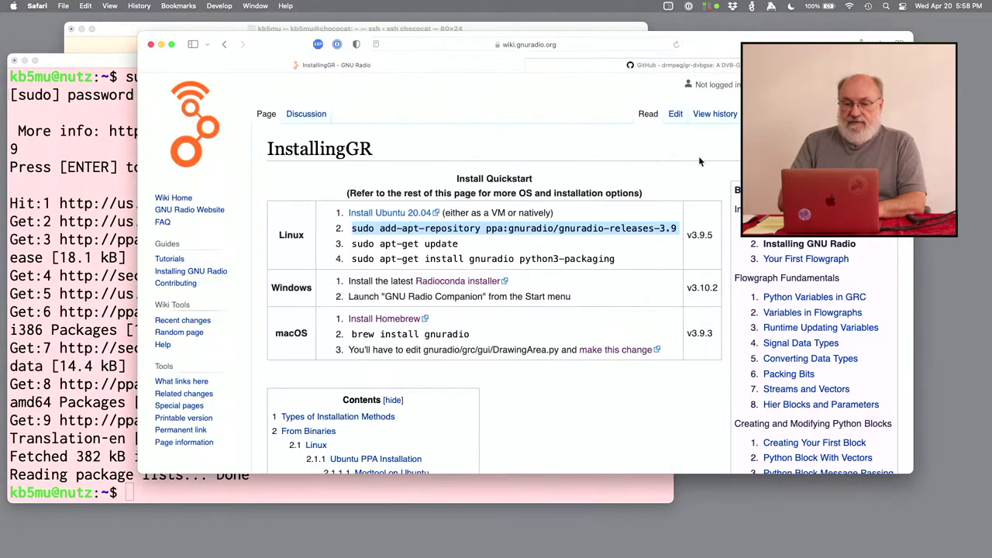
double_click(363, 245)
left_click(455, 244, "shift")
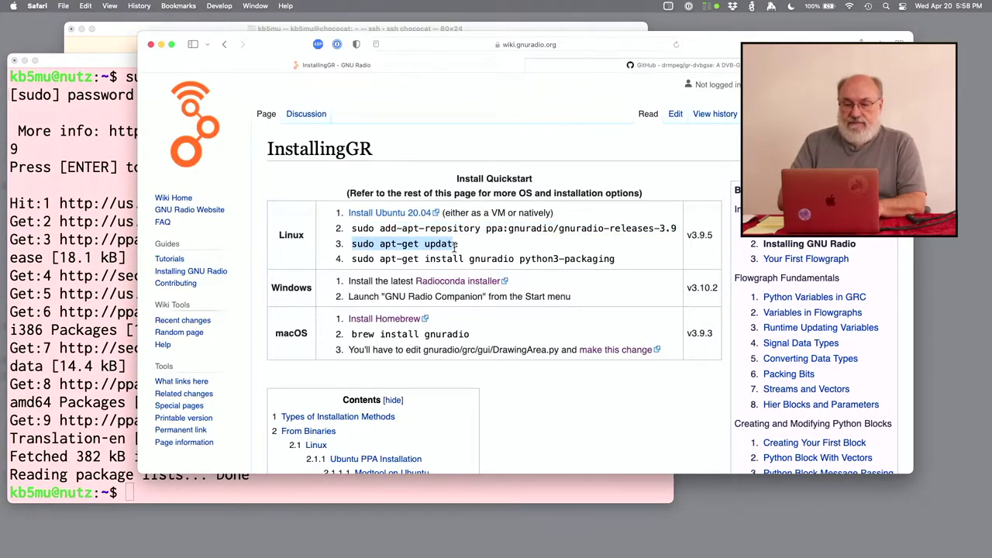
left_click(124, 251)
key("Up")
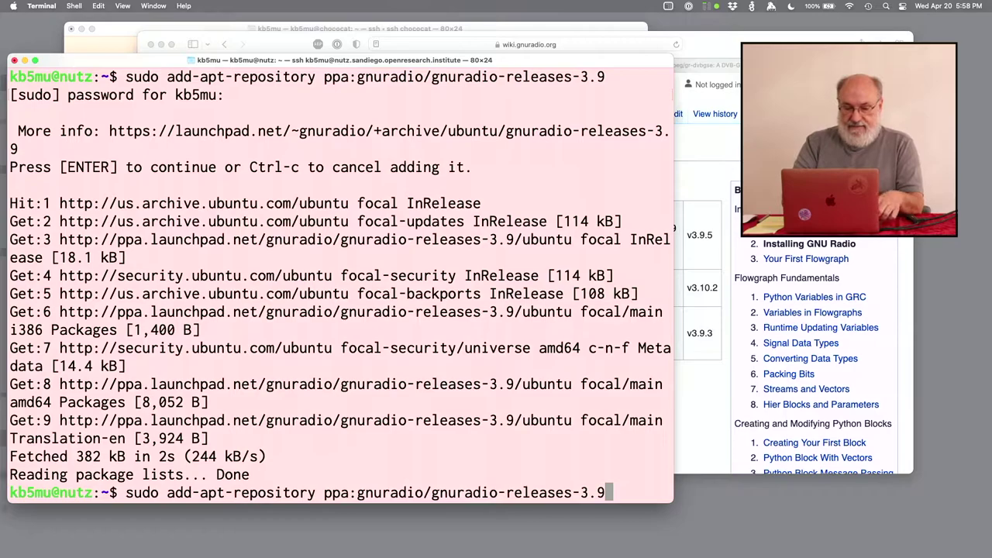
key("Down")
type("sudo apt-get update")
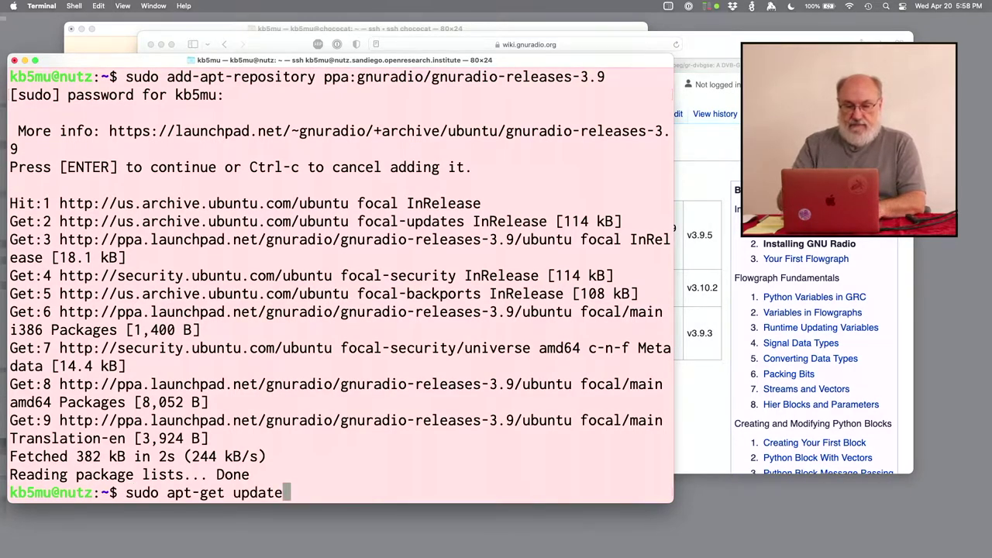
key("Return")
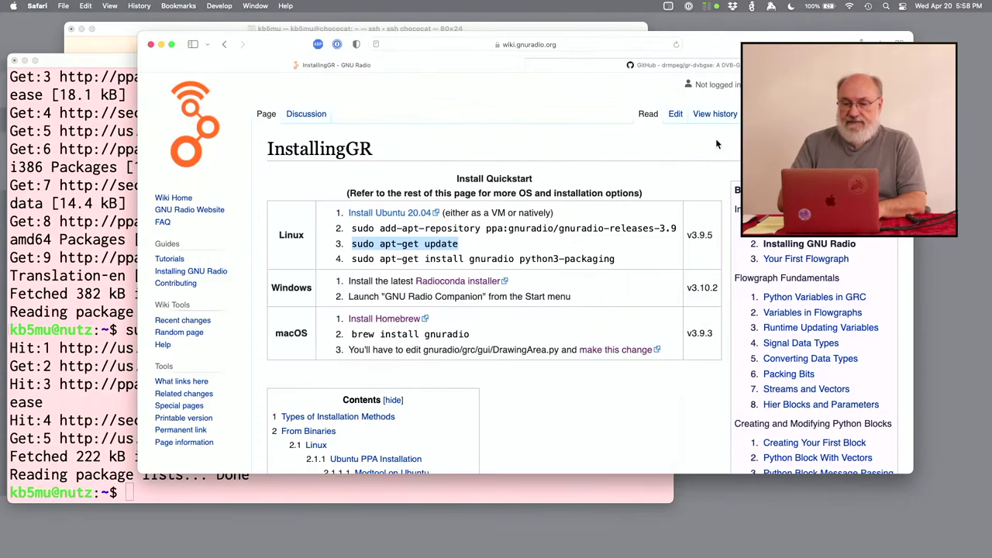
Step: Install gnuradio and python3-packaging with apt-get, accepting the 196 new packages
key("super+Tab")
double_click(367, 258)
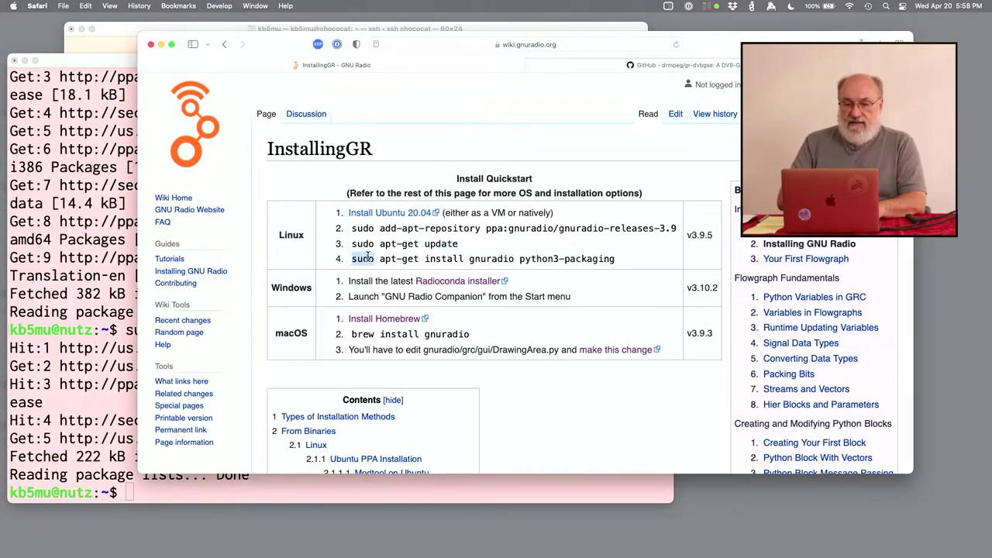
triple_click(615, 263)
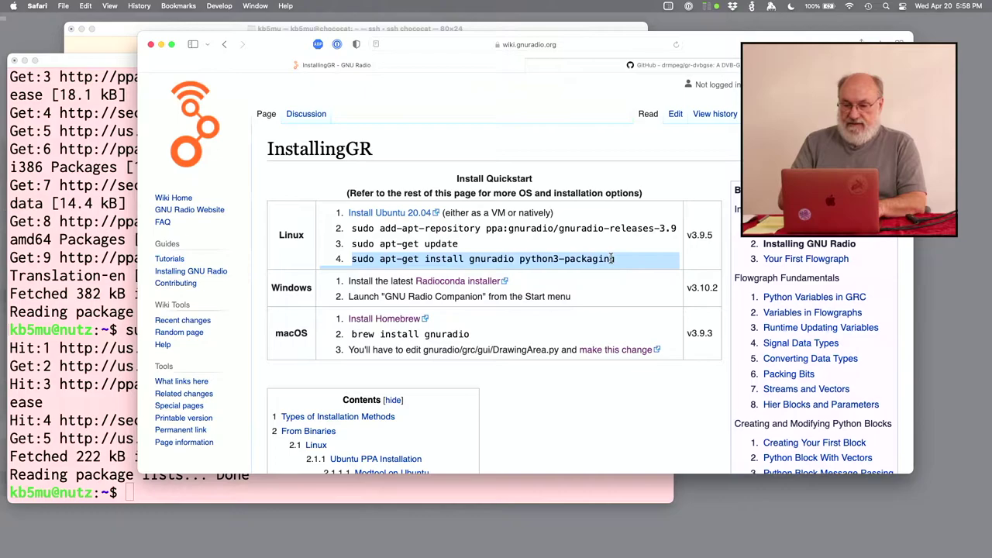
left_click(613, 258, "shift")
key("super+c")
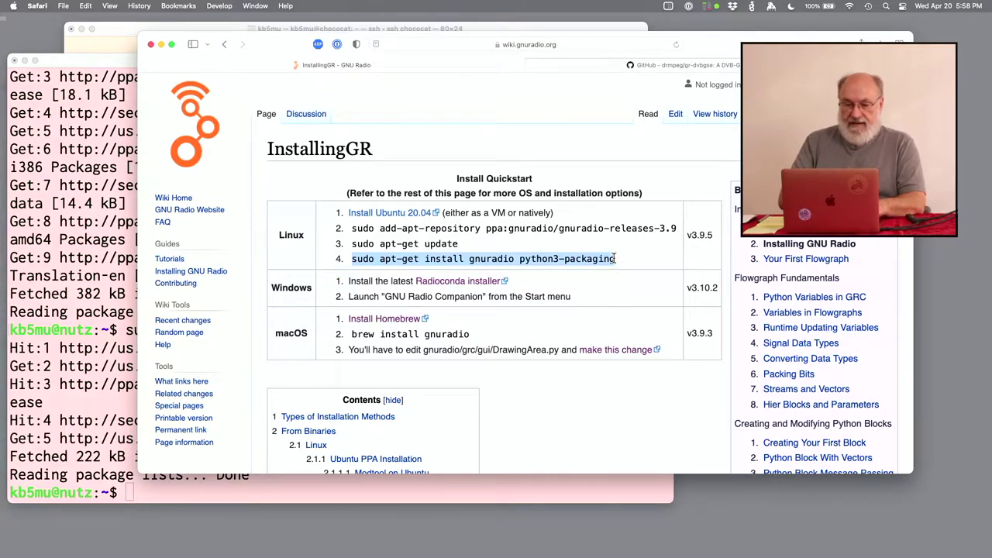
left_click(113, 315)
key("super+v")
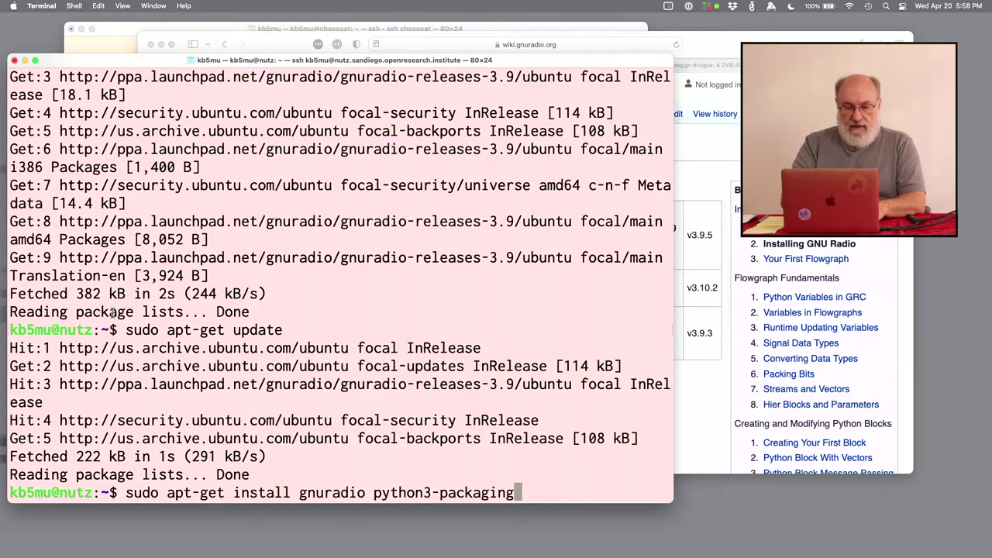
key("Return")
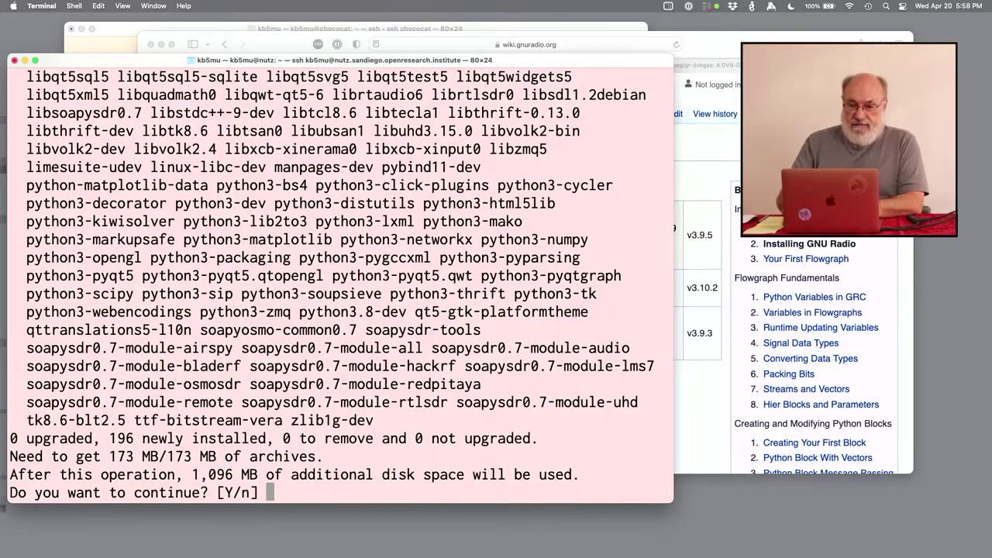
key("Return")
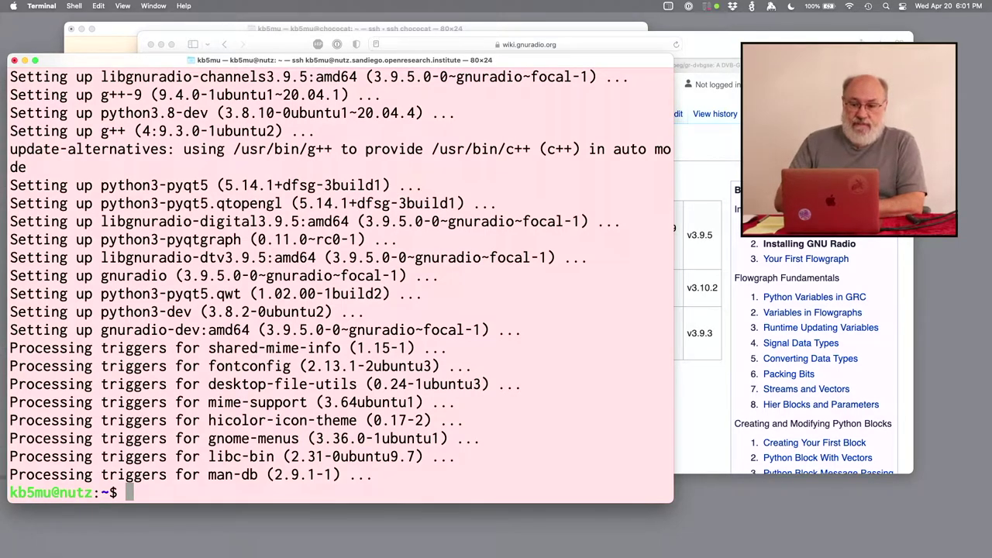
Step: Switch to the gr-dvbgse GitHub repository page and begin reading its README
left_click(691, 100)
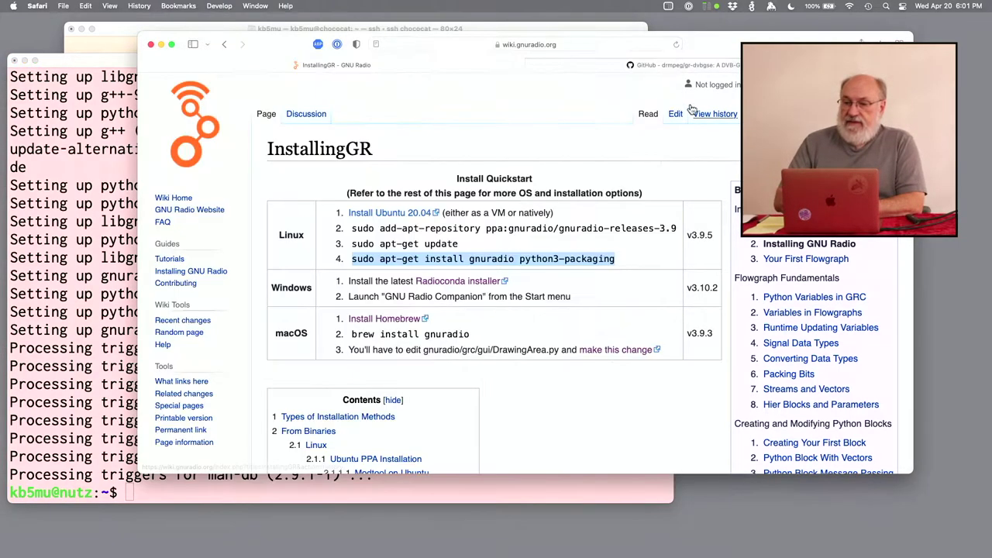
left_click(693, 67)
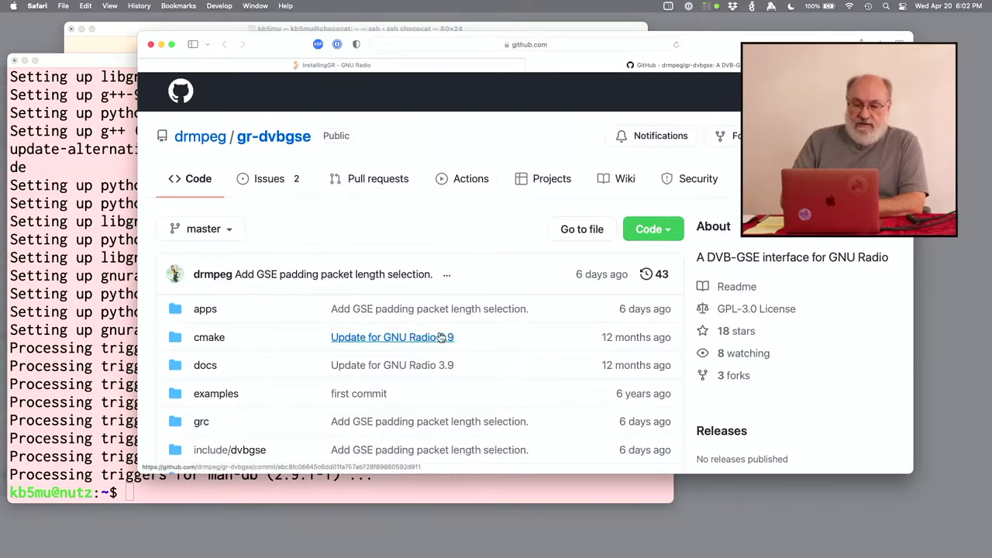
scroll(496, 247, "down", 5)
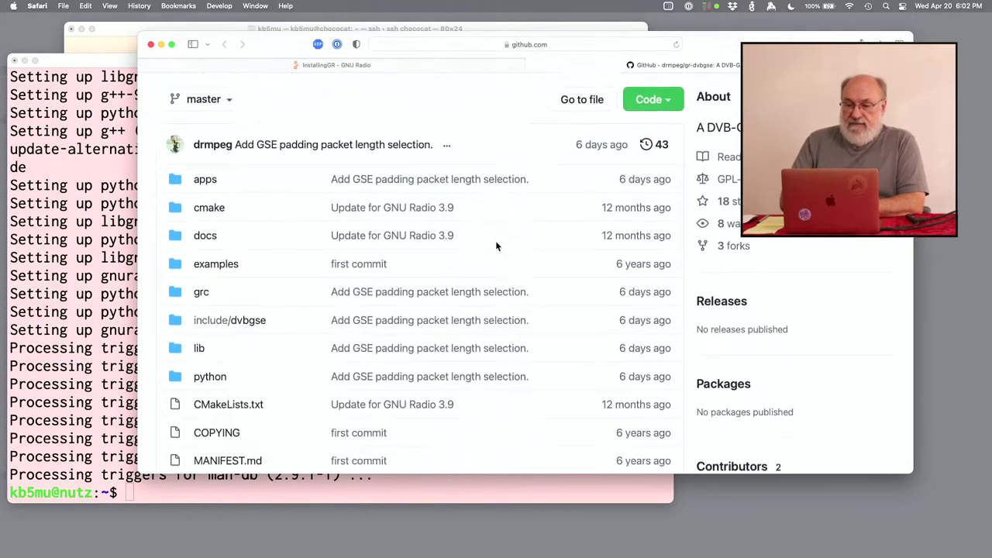
scroll(496, 247, "down", 15)
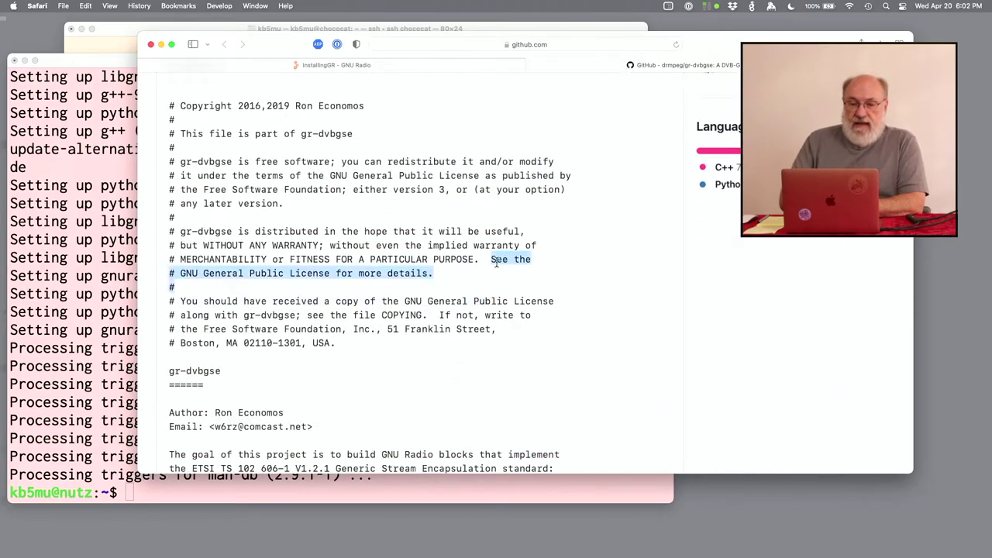
left_click_drag(498, 255, 524, 144)
left_click(532, 216)
Step: Reach the Dependencies and Build instructions section and select libpcap-dev
scroll(531, 216, "down", 5)
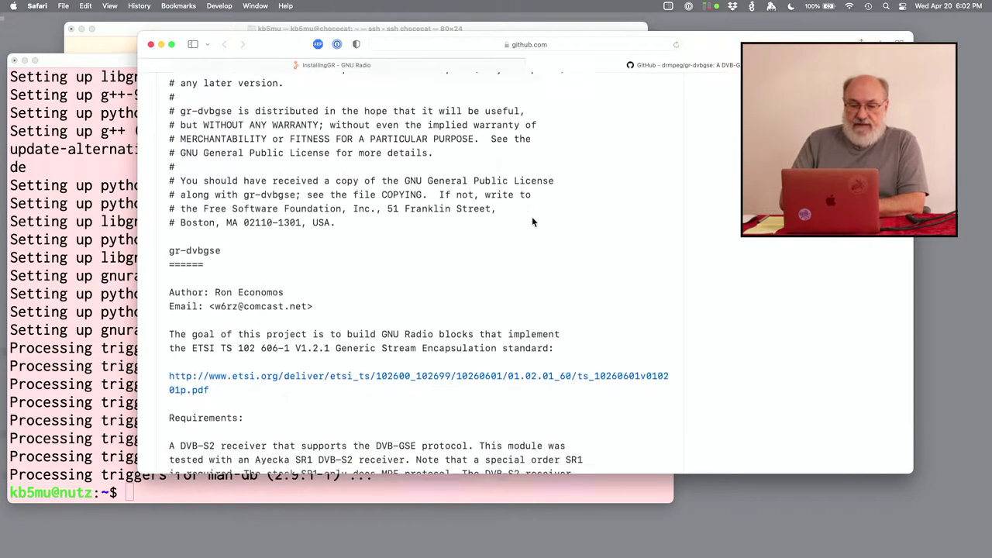
scroll(531, 220, "down", 18)
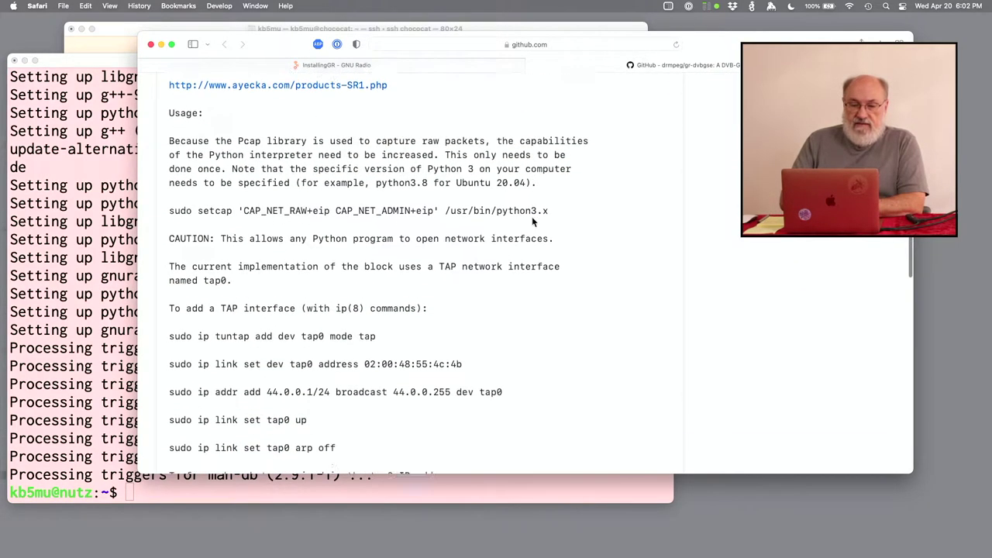
scroll(531, 223, "down", 6)
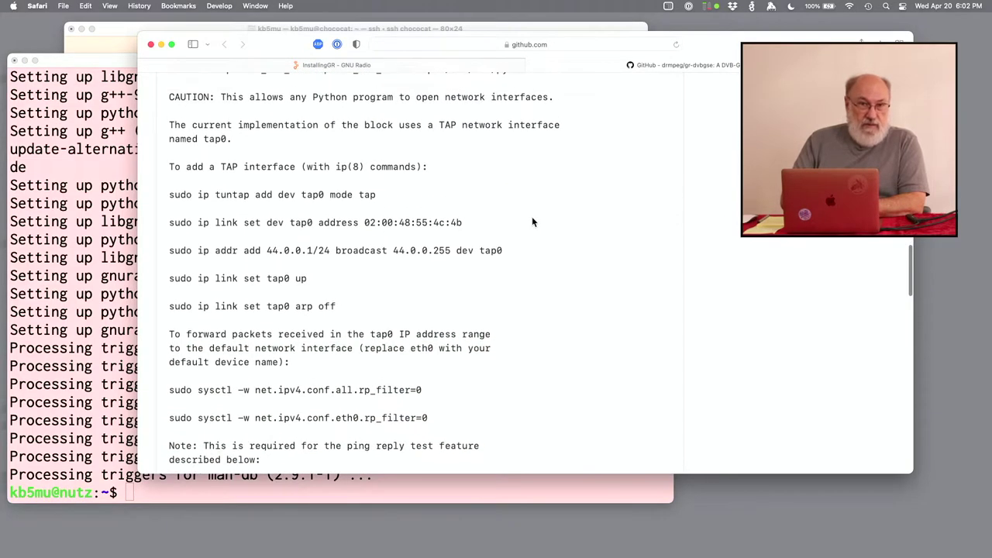
scroll(531, 222, "down", 15)
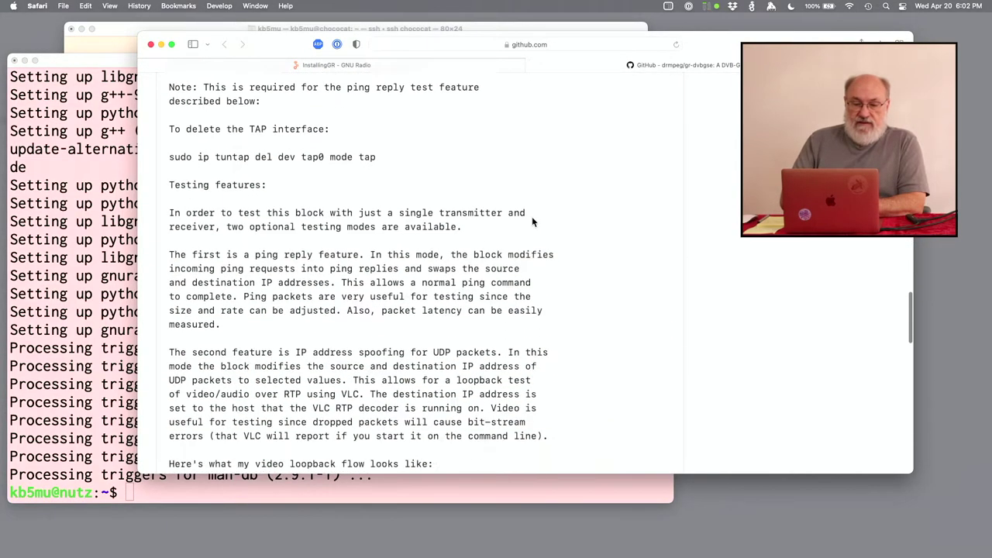
scroll(531, 223, "down", 20)
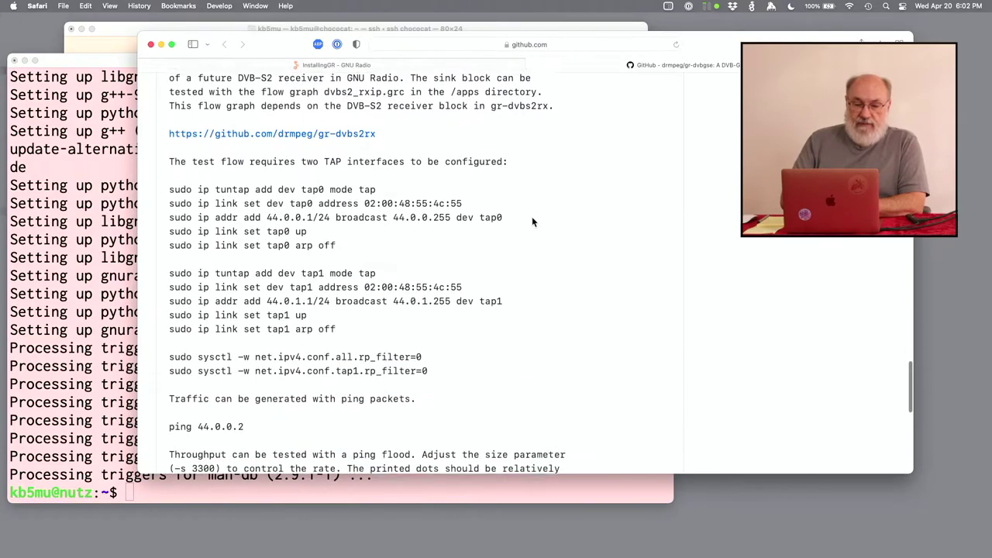
scroll(531, 223, "up", 2)
scroll(531, 222, "down", 1)
scroll(532, 223, "down", 1)
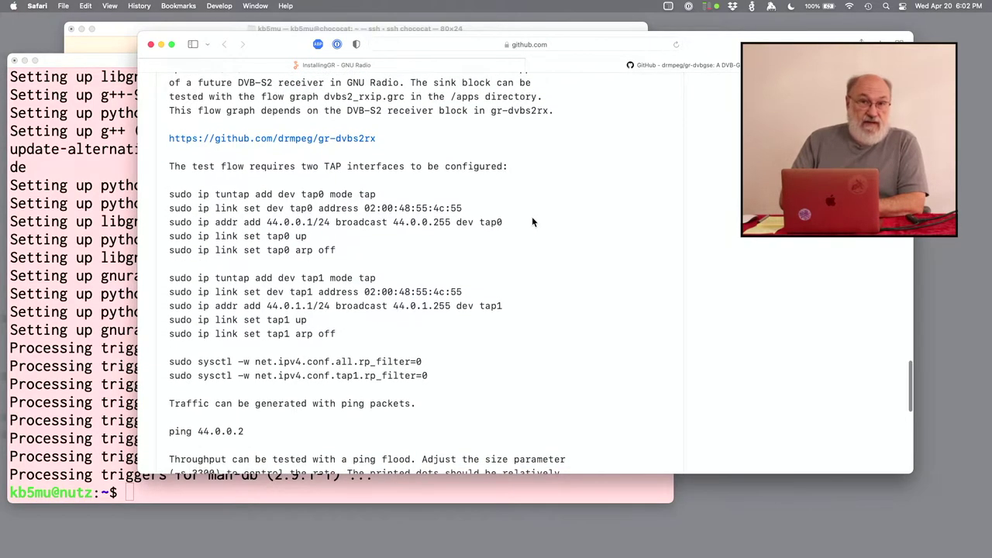
scroll(531, 223, "down", 13)
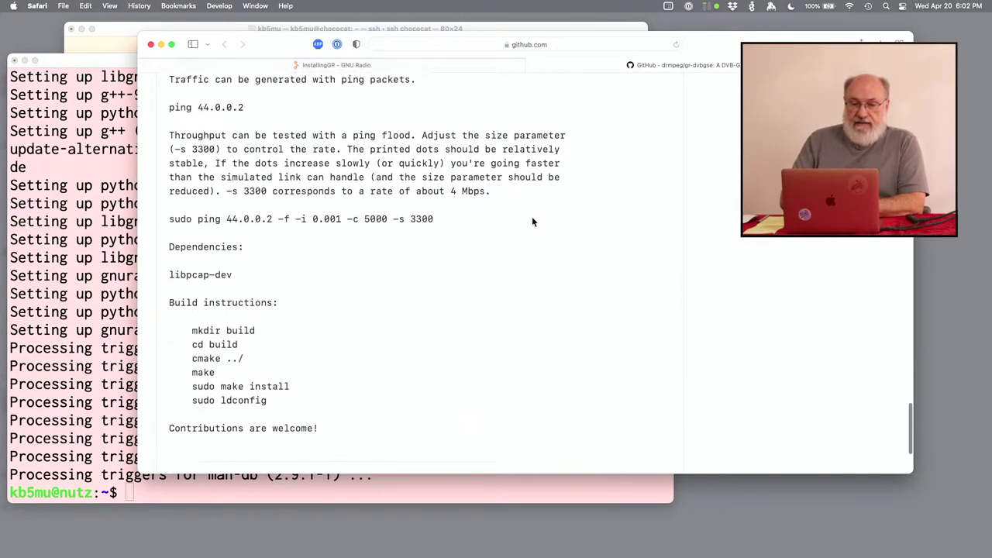
scroll(532, 222, "down", 5)
scroll(532, 223, "up", 4)
scroll(532, 223, "down", 1)
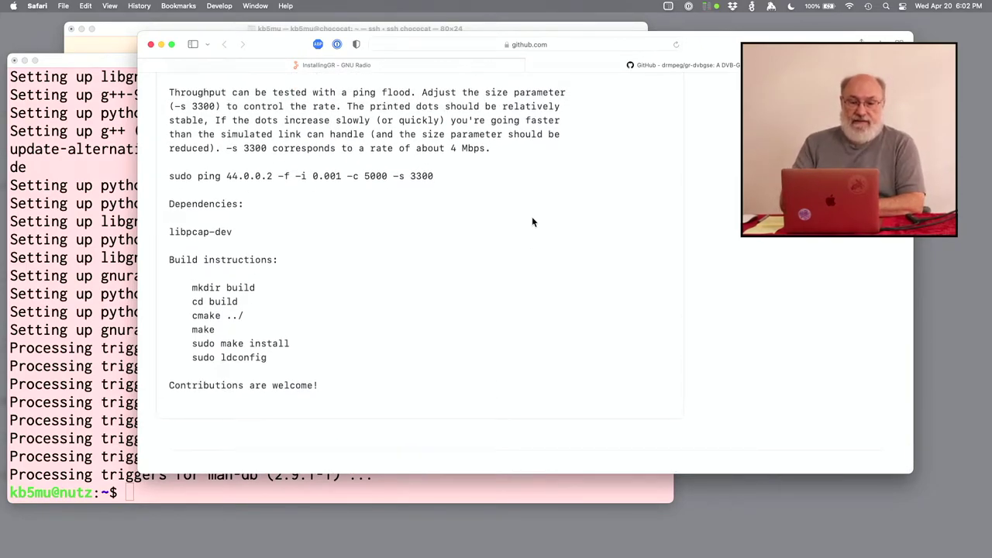
triple_click(209, 237)
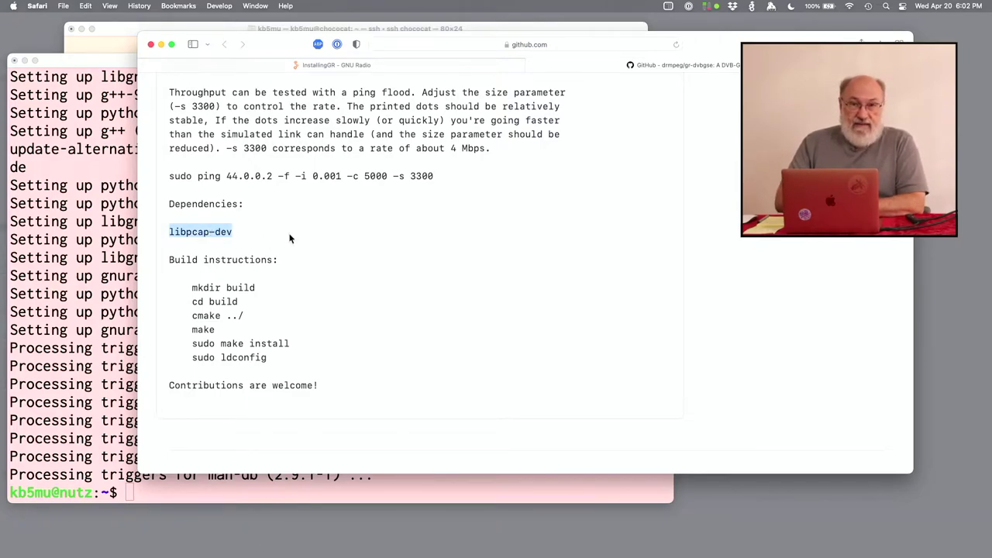
Step: Install libpcap-dev on nutz with sudo apt install, accepting the prompt
left_click(93, 284)
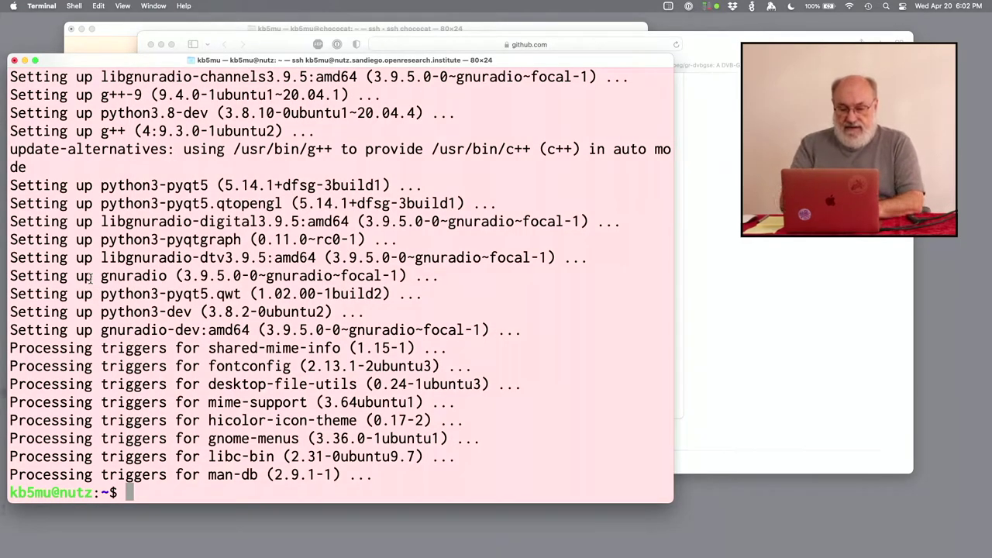
type("sudo apt instal")
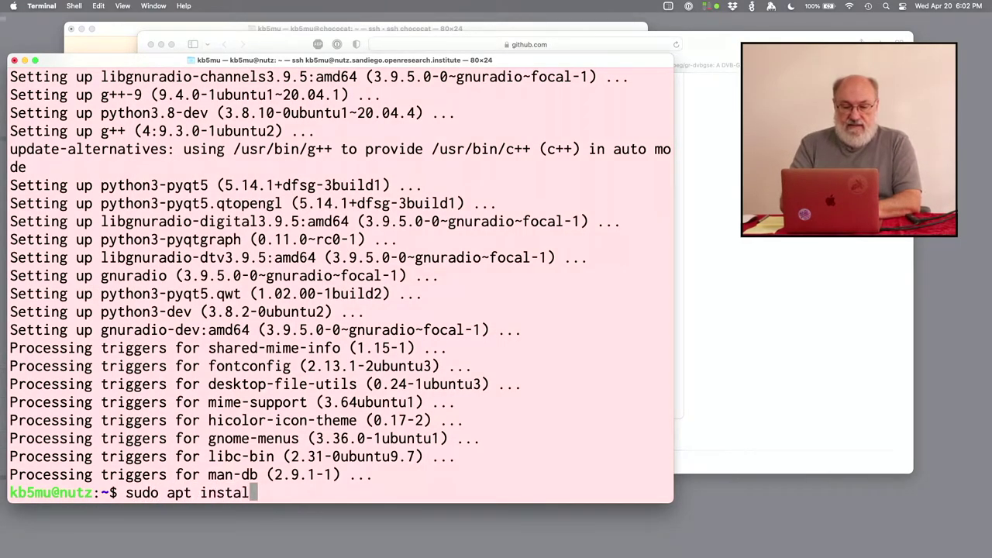
type("l libpcap")
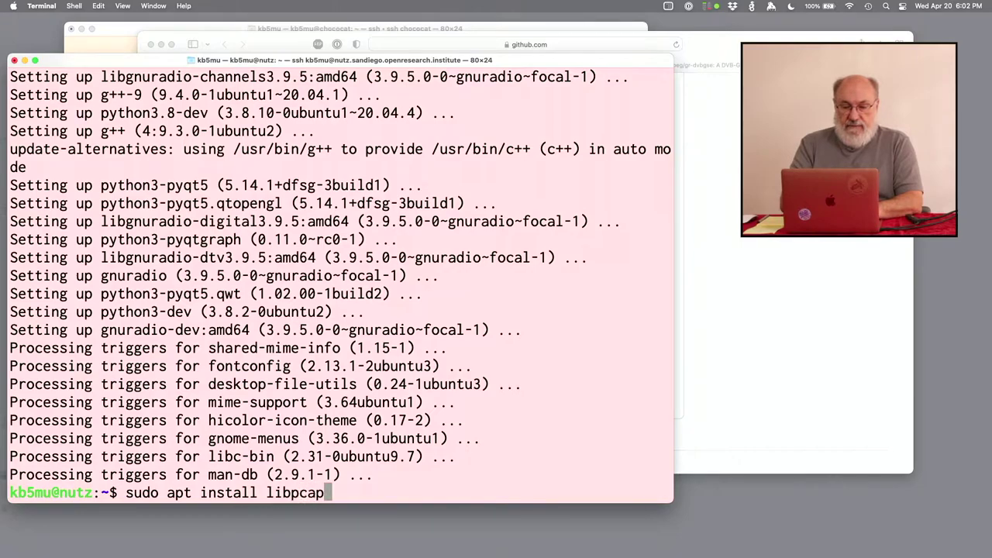
type("-dev")
key("Return")
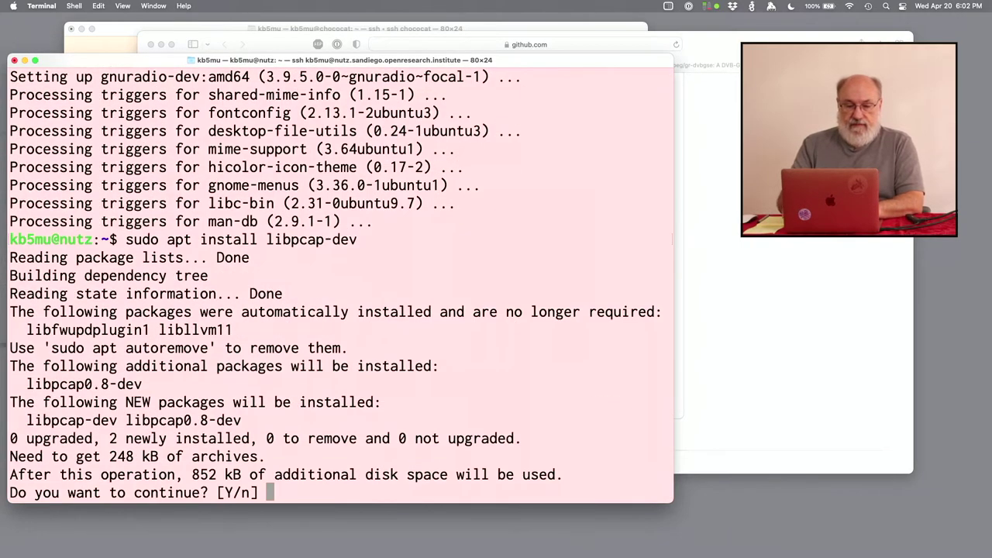
key("Return")
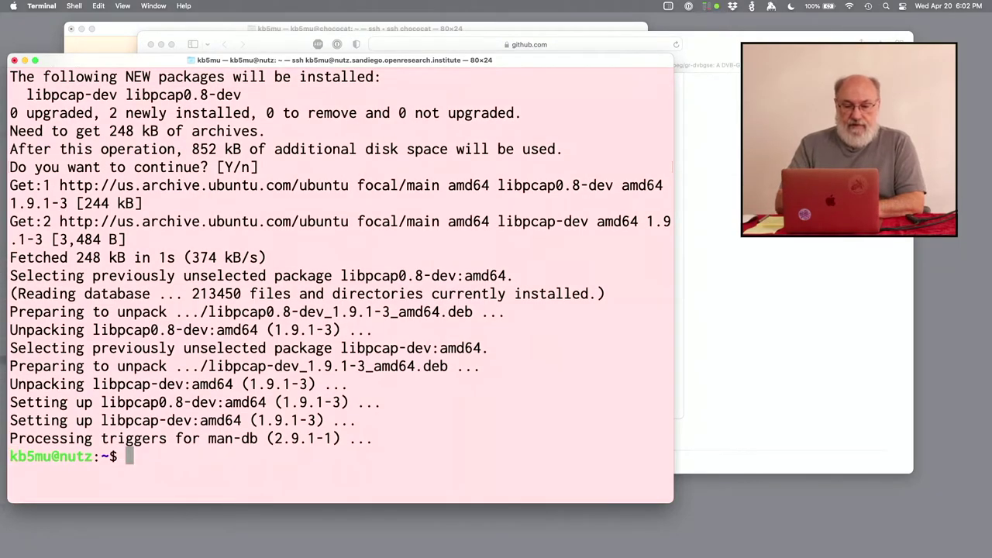
left_click(764, 290)
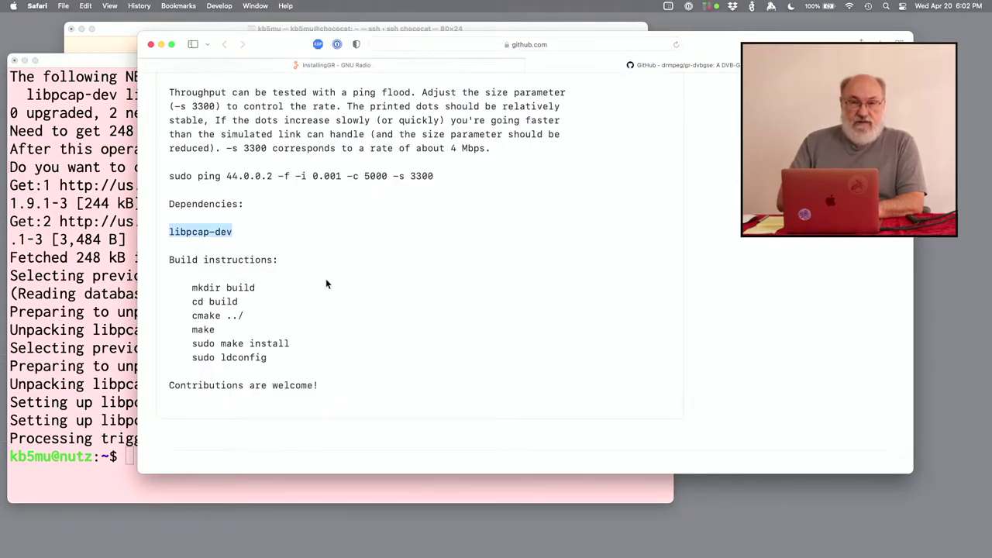
left_click(103, 344)
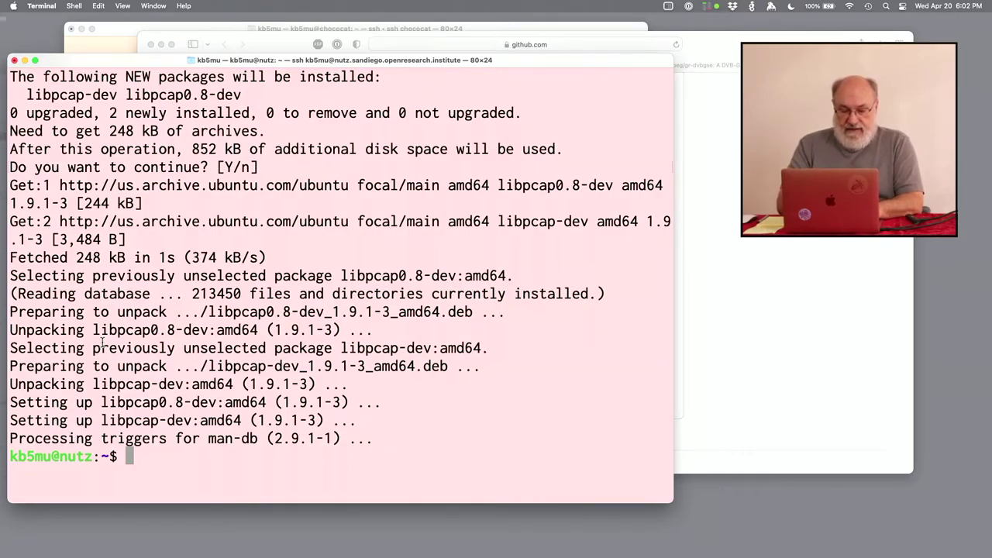
Step: Create a git folder under ~/Documents and move into it
type("cd")
key("BackSpace")
type("Doc")
key("Tab")
key("Return")
type("mkdir git")
key("Return")
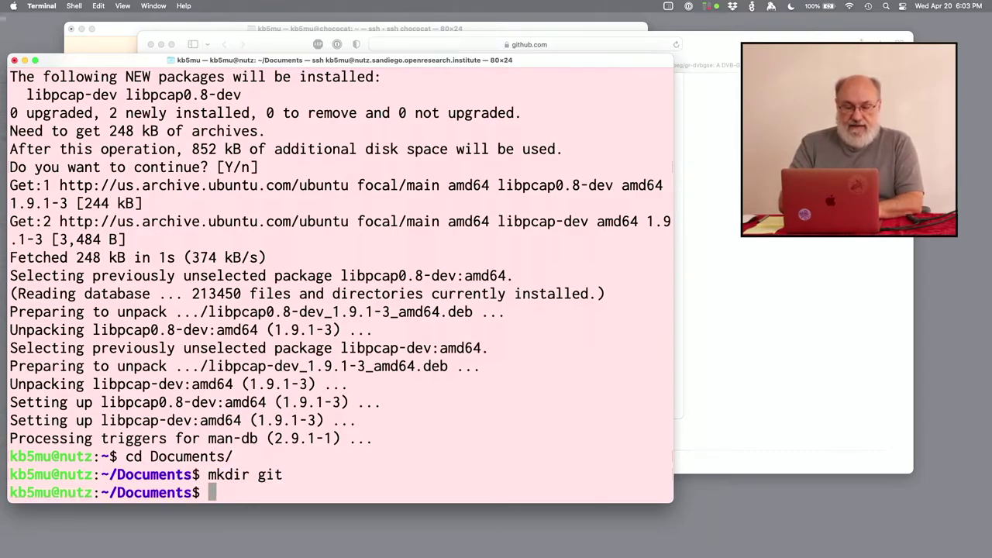
type("cd git")
key("Return")
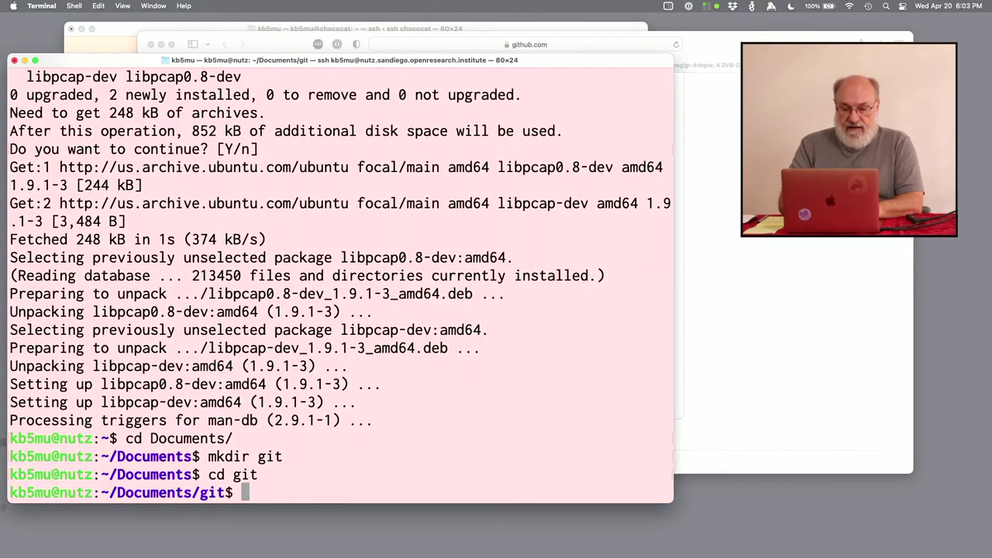
type("git clone ")
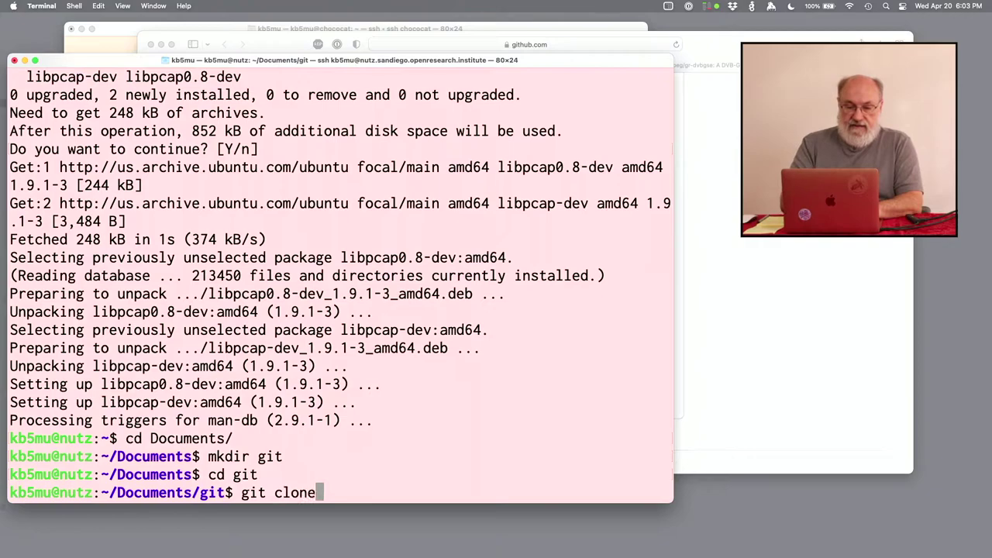
type("https://")
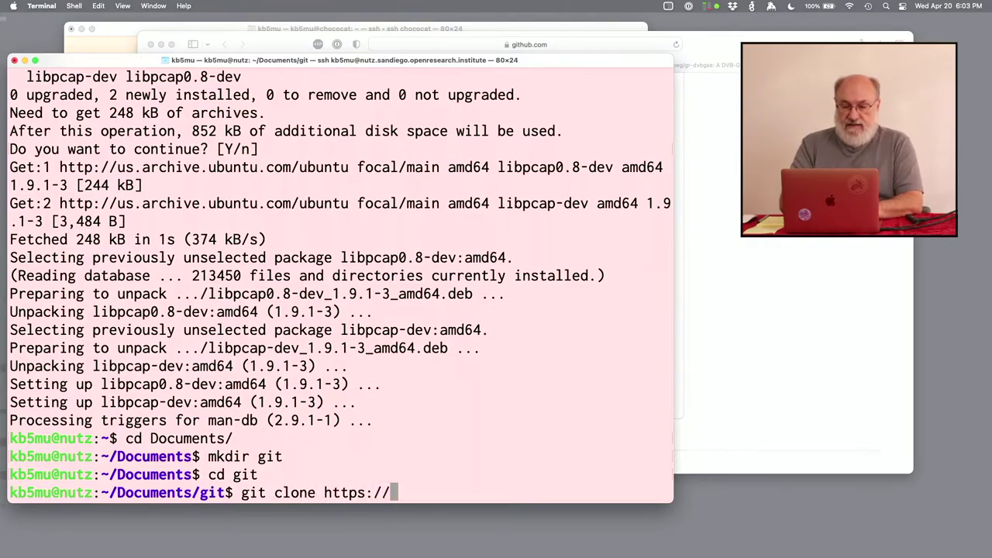
type("gith")
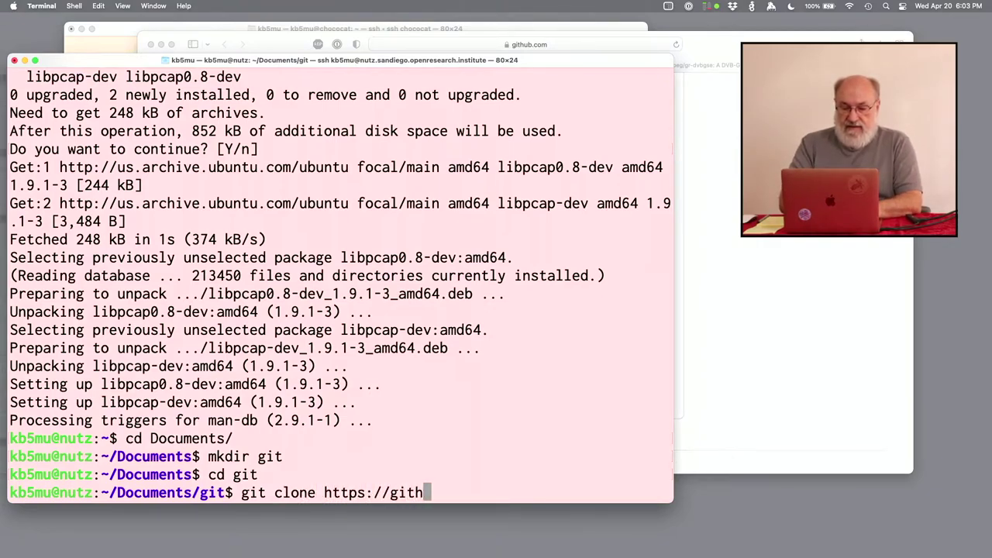
type("ub.com/d")
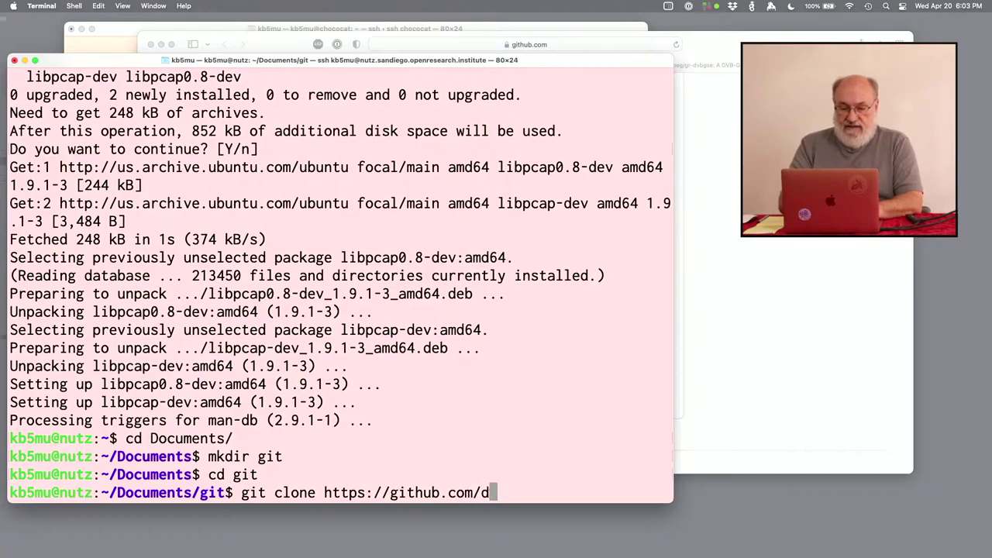
type("rmpeg/")
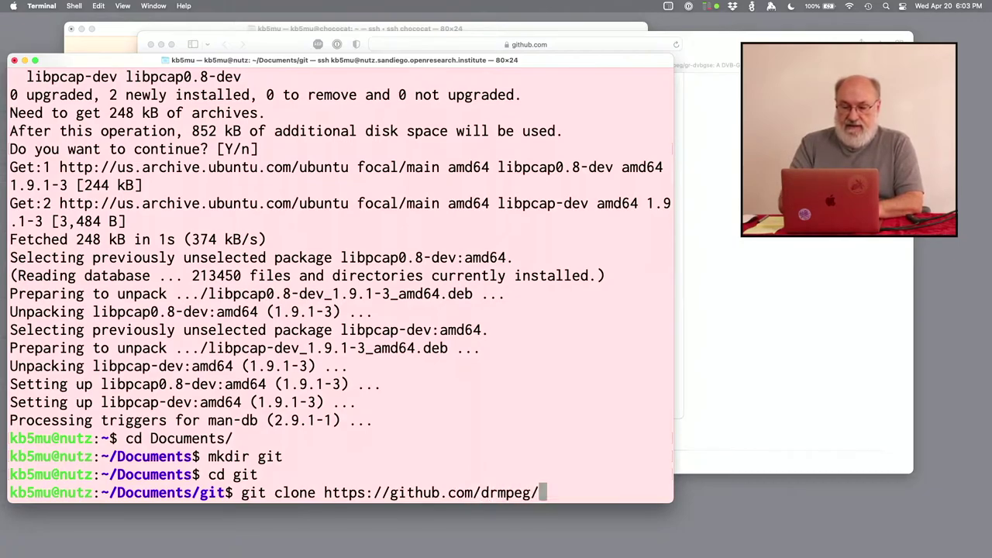
type("gr-d")
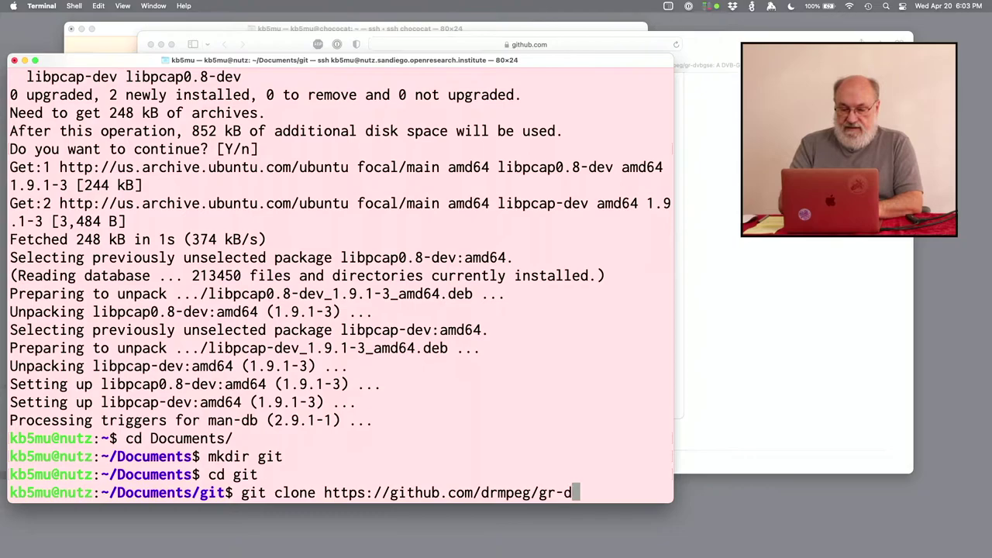
type("vbgs")
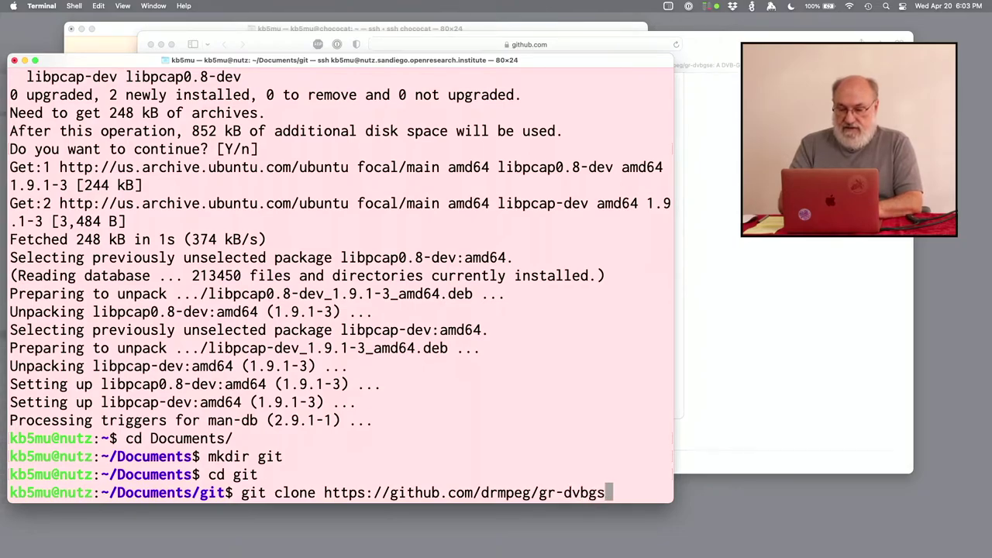
type("e")
key("Return")
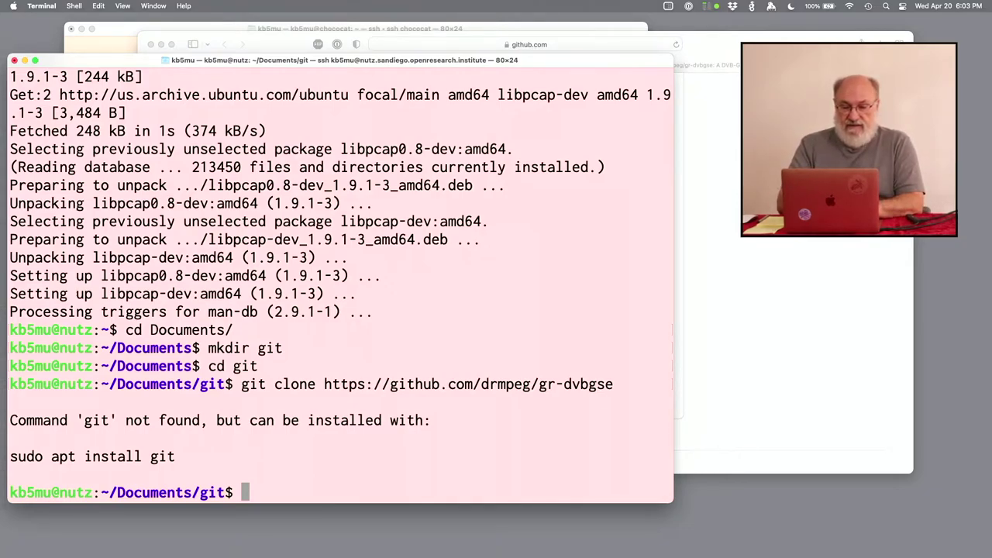
type("a")
key("BackSpace")
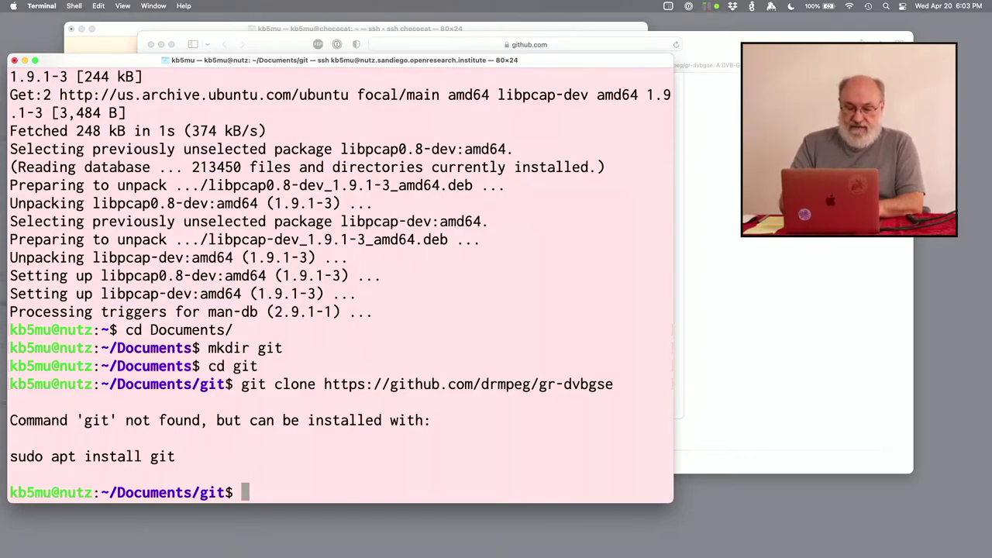
type("sudo apt install git")
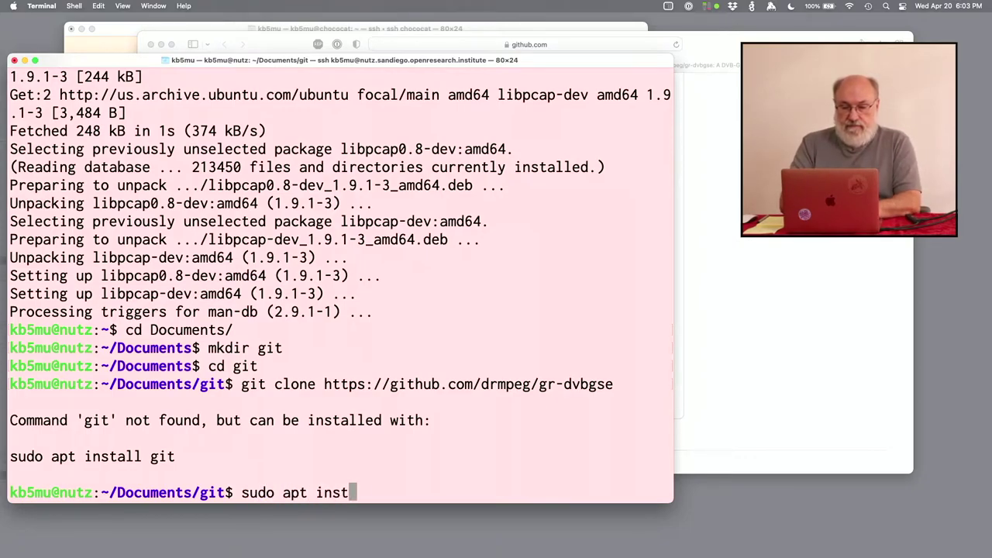
key("Return")
key("Return")
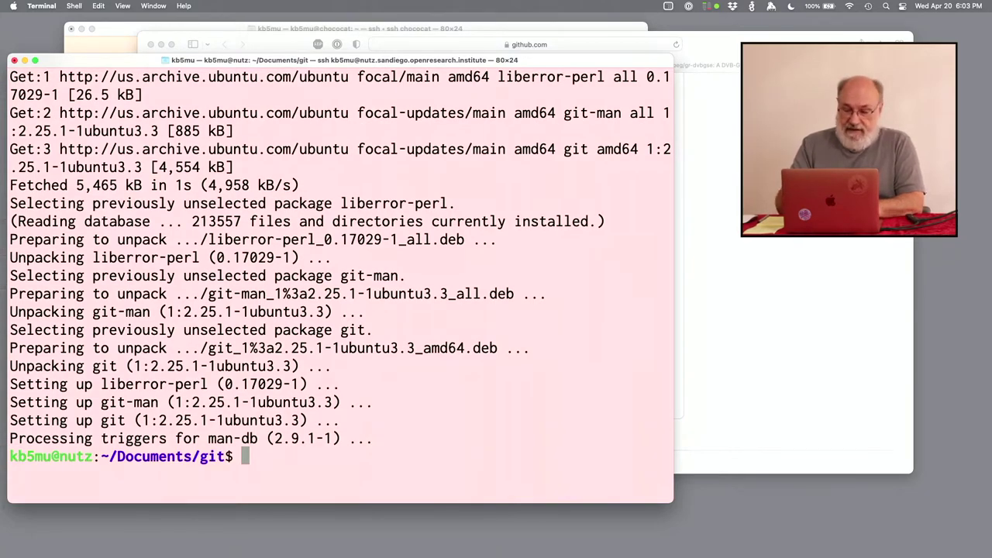
key("Up")
key("Up")
key("Return")
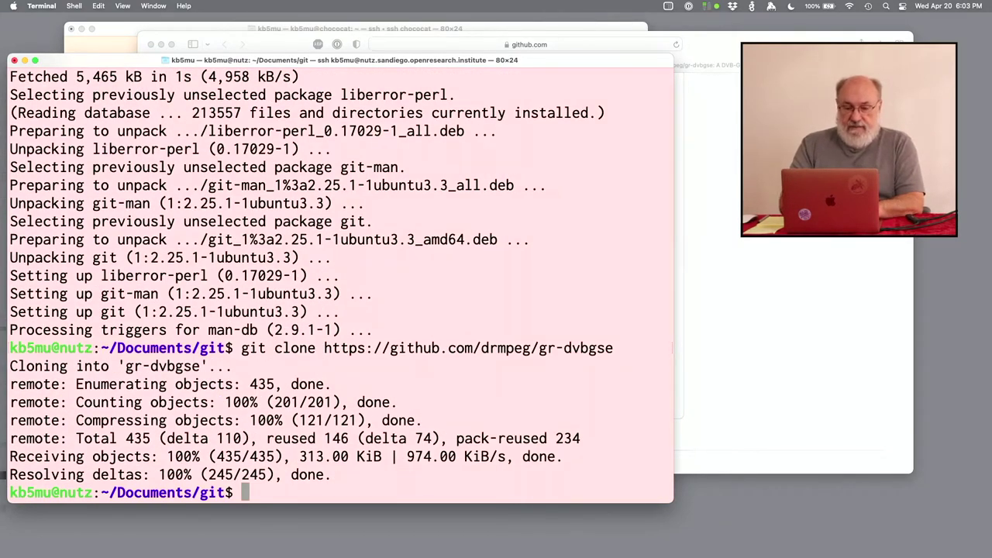
Step: Check the README build steps and create a build directory
left_click(748, 312)
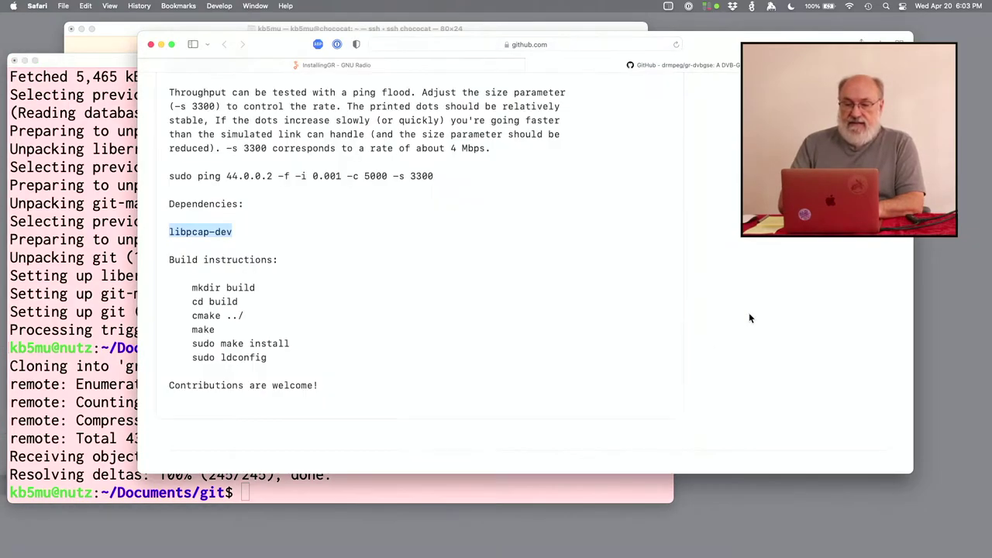
left_click(131, 379)
type("mkdir build")
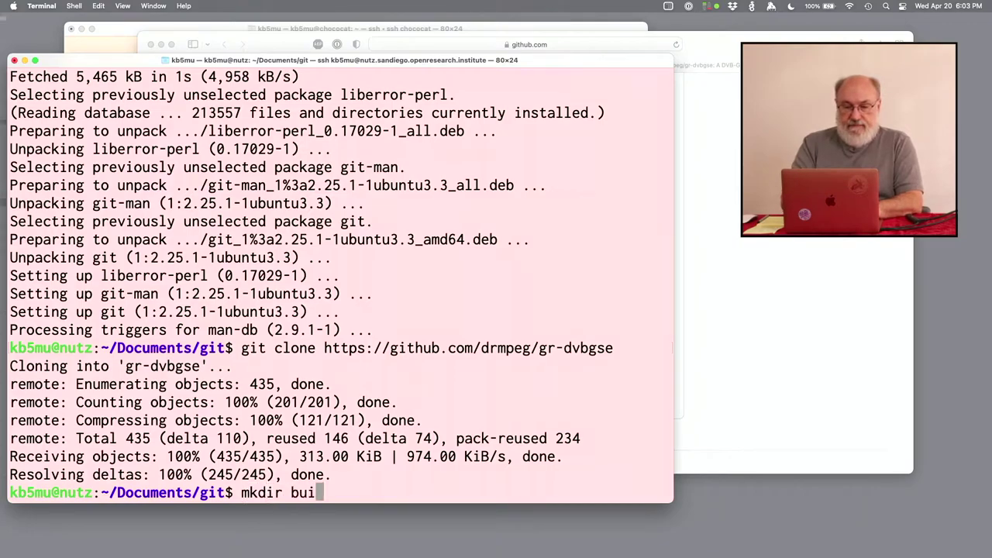
key("Return")
Step: Enter the gr-dvbgse folder, create a build folder inside it, and move into build
type("cd")
key("BackSpace")
key("BackSpace")
key("BackSpace")
type("cd ")
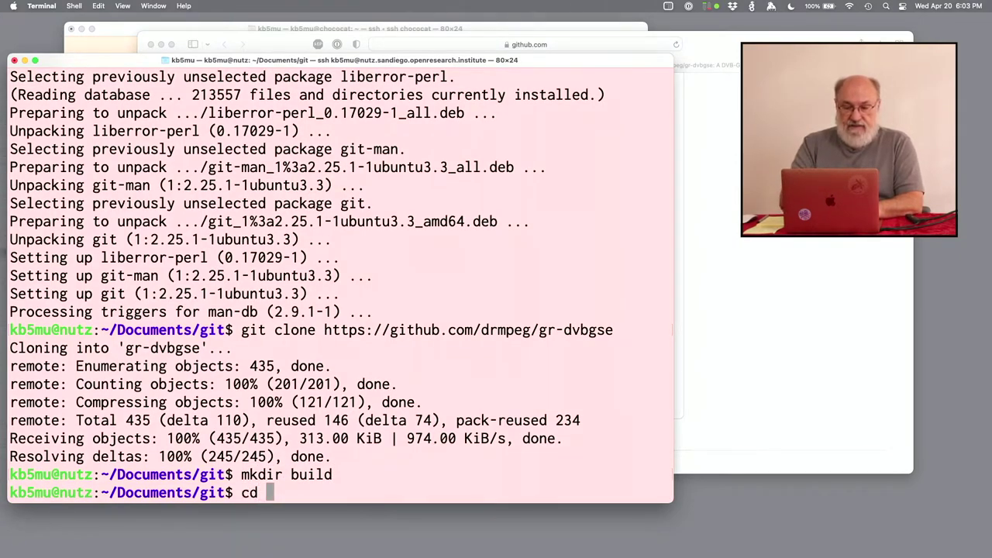
type("gr")
key("Tab")
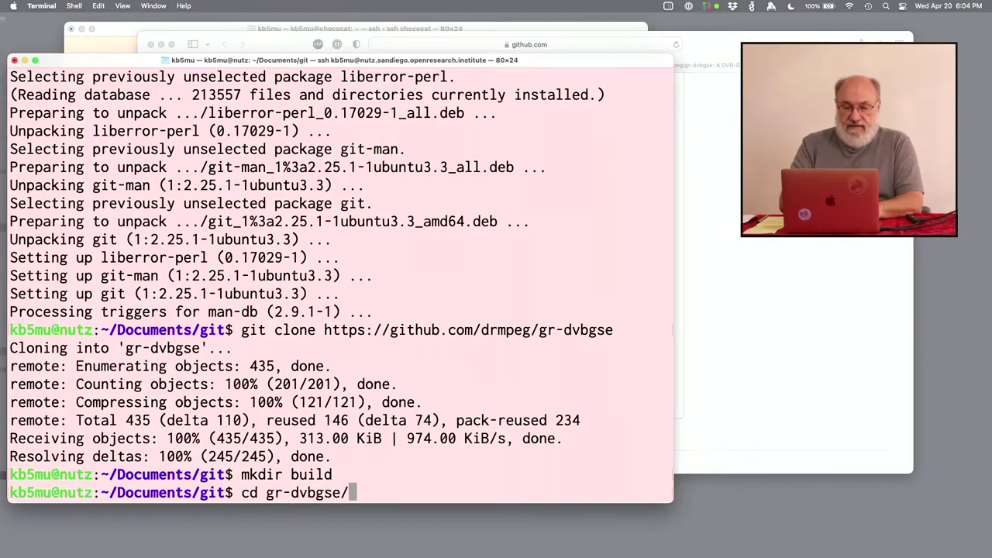
key("Return")
type("mkdirbui")
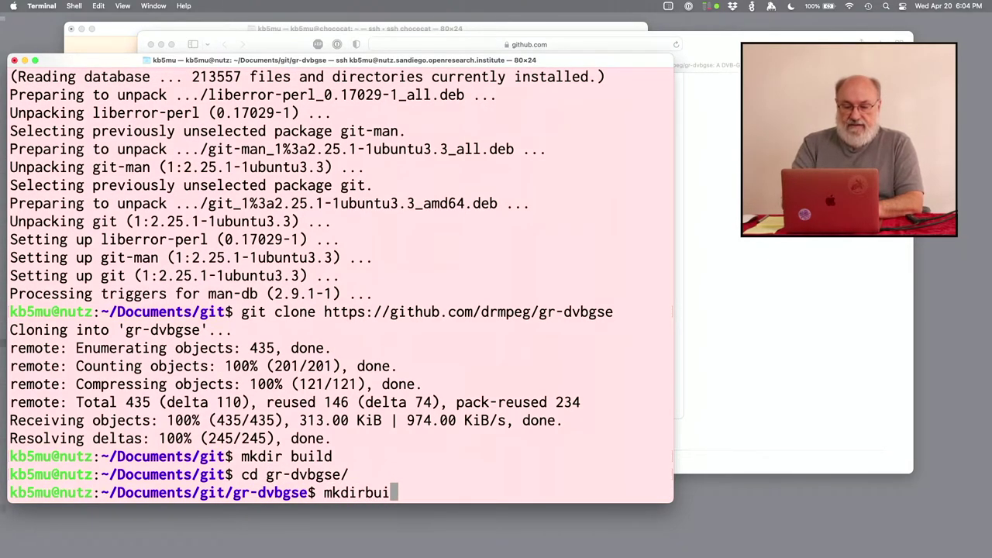
key("BackSpace")
key("BackSpace")
key("BackSpace")
type("build")
key("Return")
type("cd build")
key("Return")
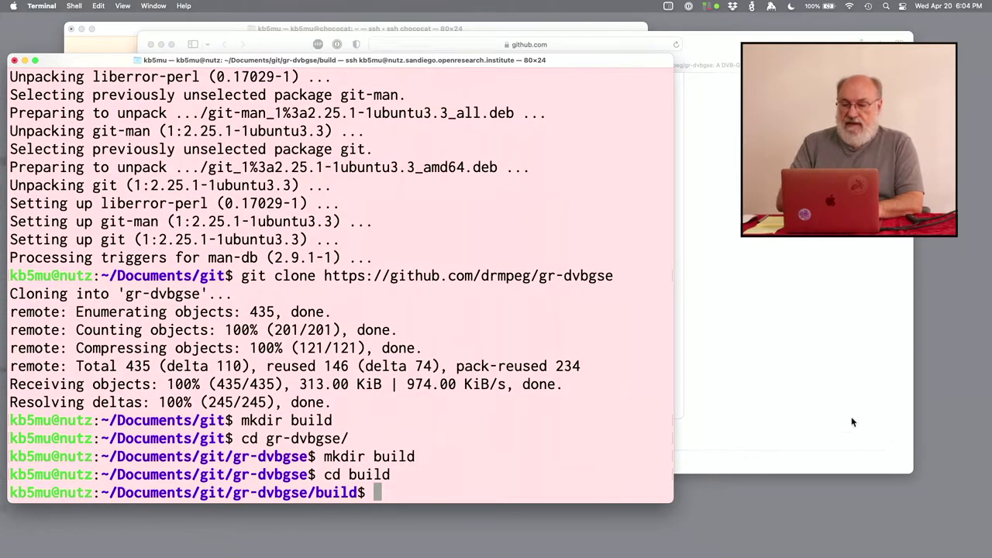
Step: After checking the README, type cmake -DCMAKE_INSTALL_PREFIX=/usr ../ without running it
left_click(802, 396)
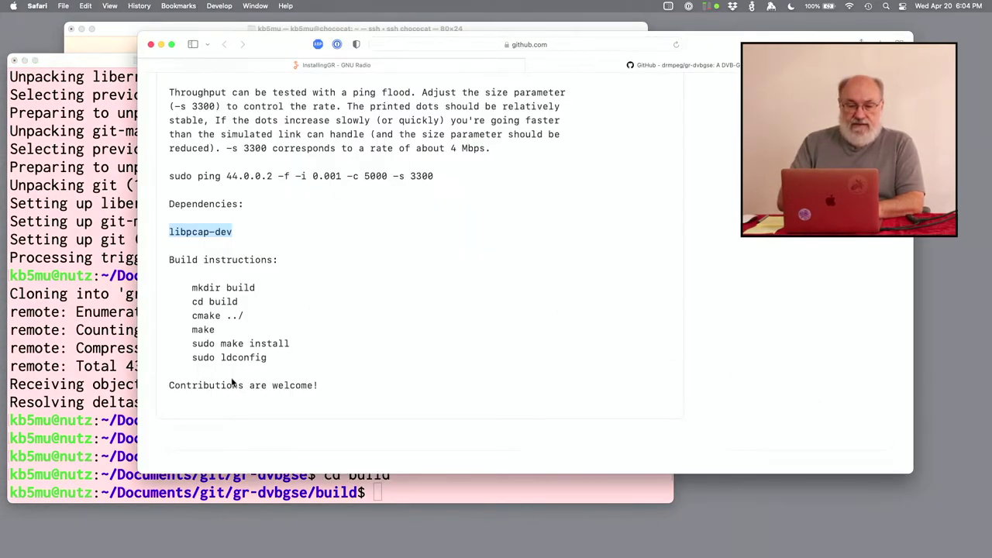
left_click(97, 402)
type("cmake ")
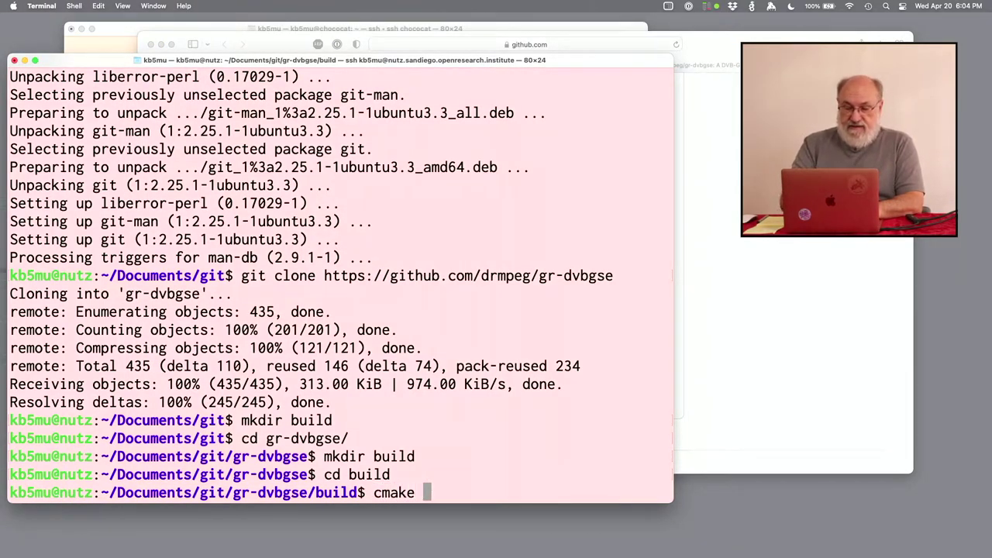
type("-D")
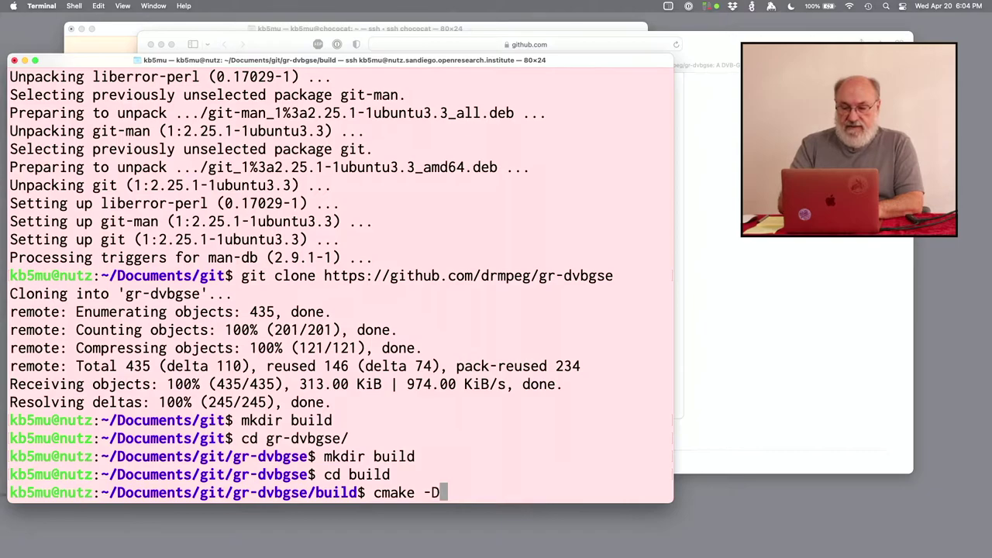
type("CMAKE)")
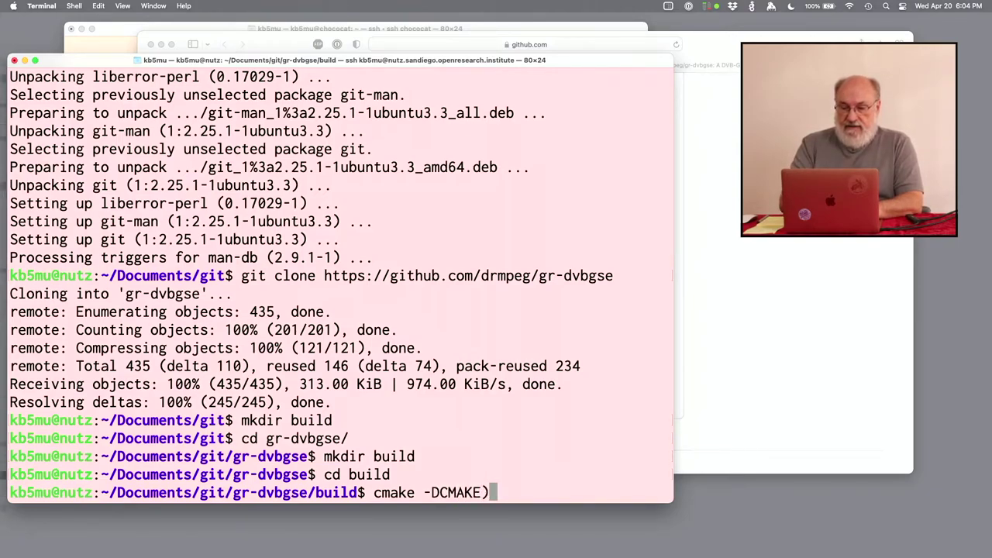
key("BackSpace")
type("_INSTALL_PREFIX")
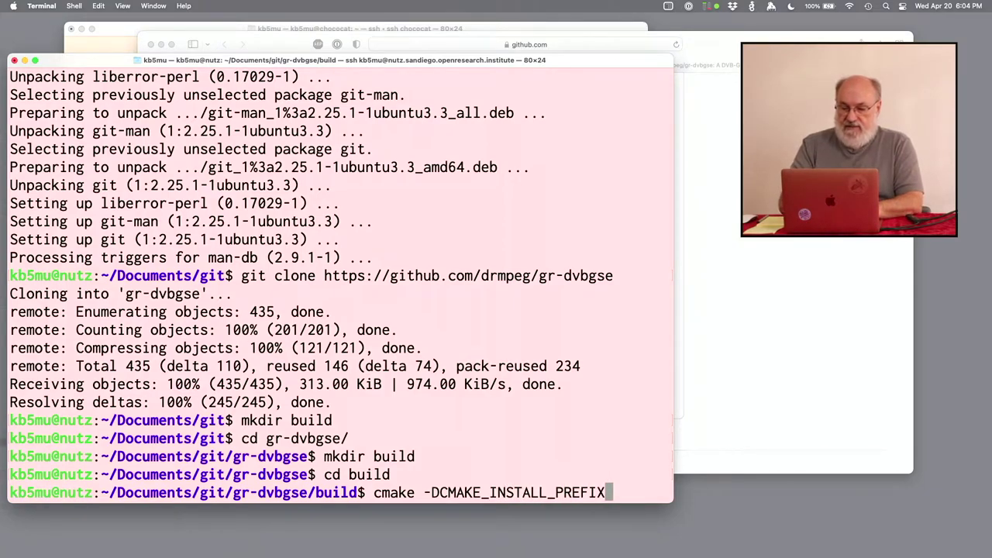
type("=/usr")
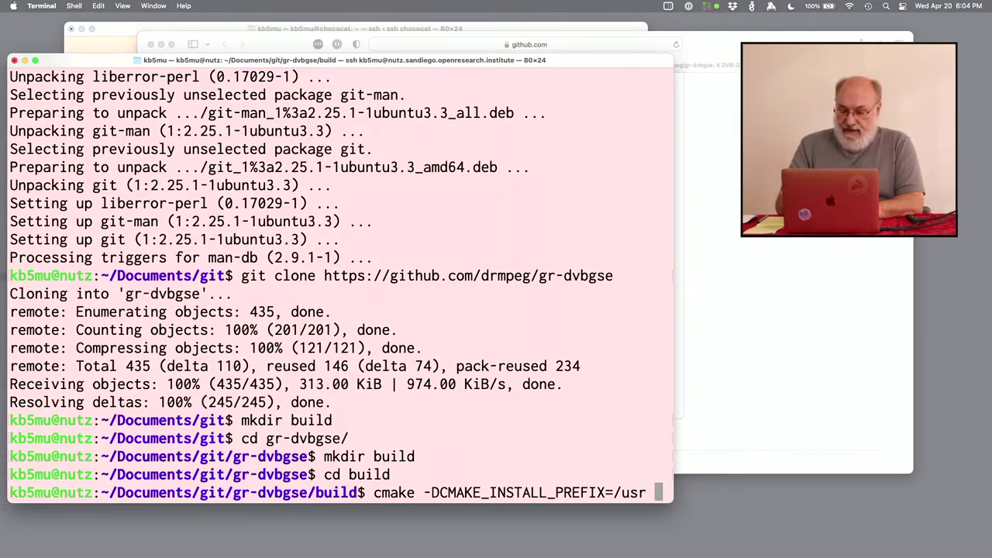
type("../")
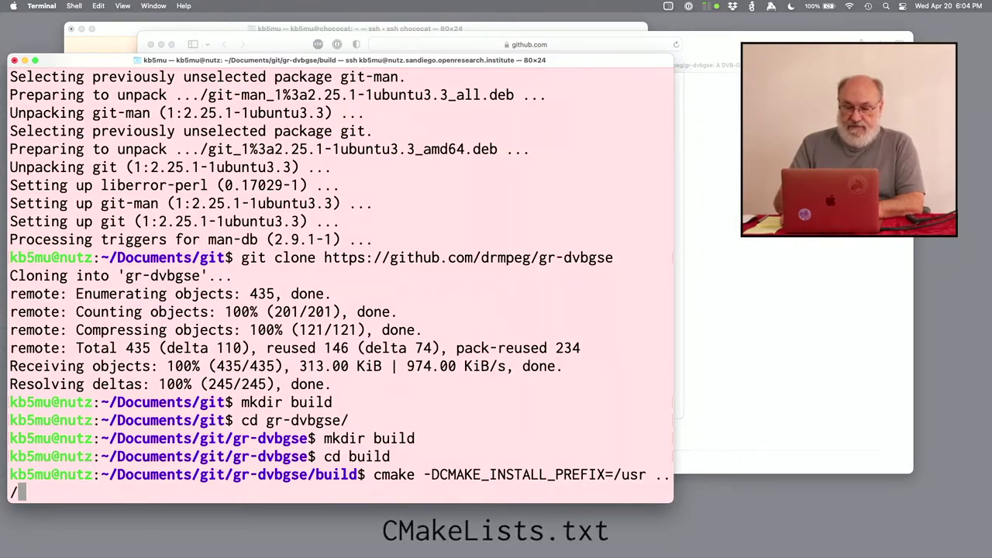
Step: Run the cmake configure, install the missing cmake with sudo apt install cmake, and rerun it
key("Return")
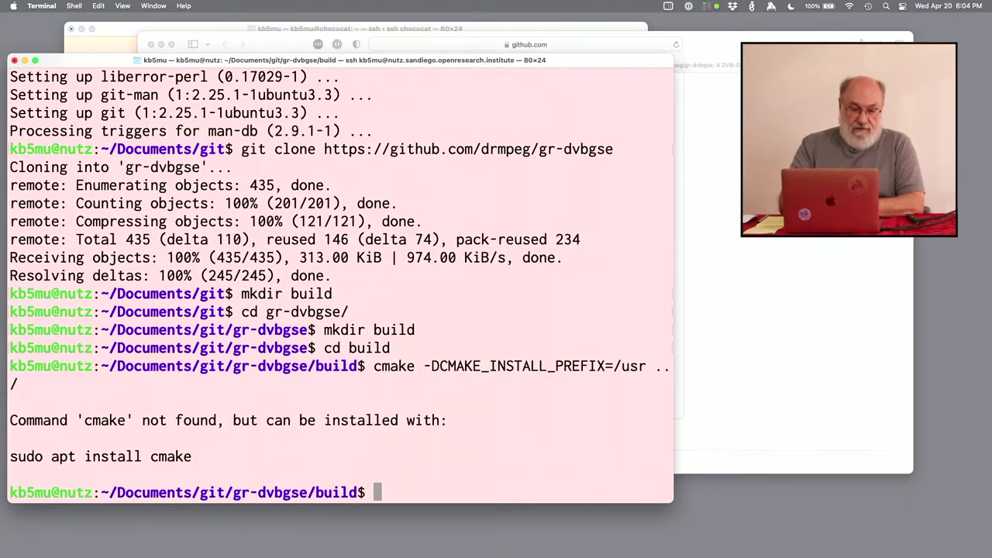
type("sudo apt install cmake")
key("Return")
key("Return")
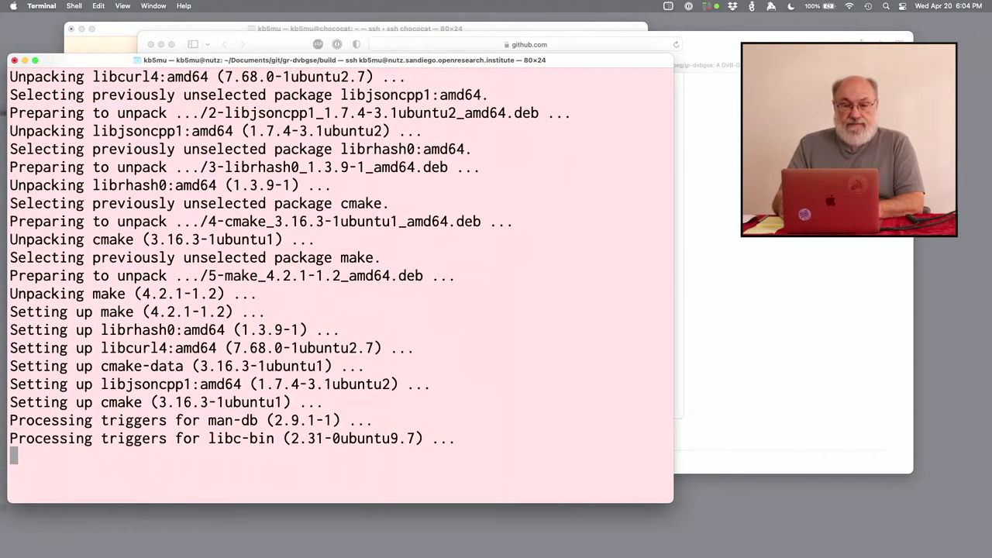
type("cmake -DCMAKE_INSTALL_PREFIX=/usr ../")
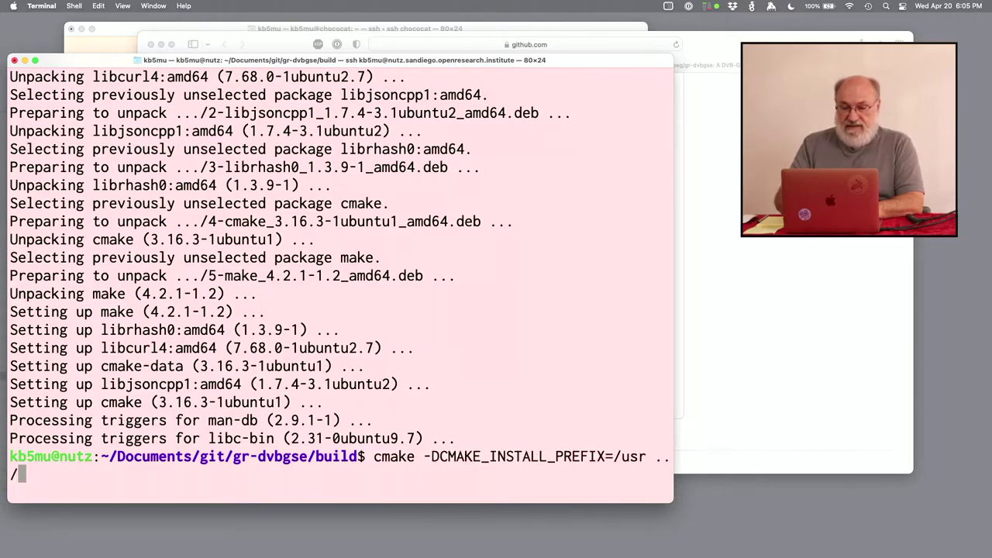
key("Return")
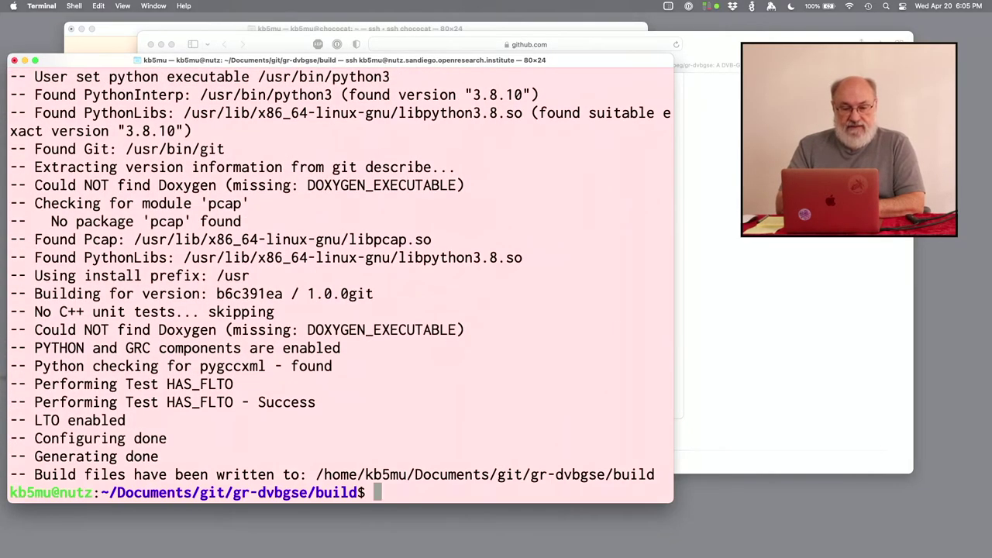
Step: Check the GitHub build instructions, then run make to compile gr-dvbgse through dvbgse_python
left_click(789, 373)
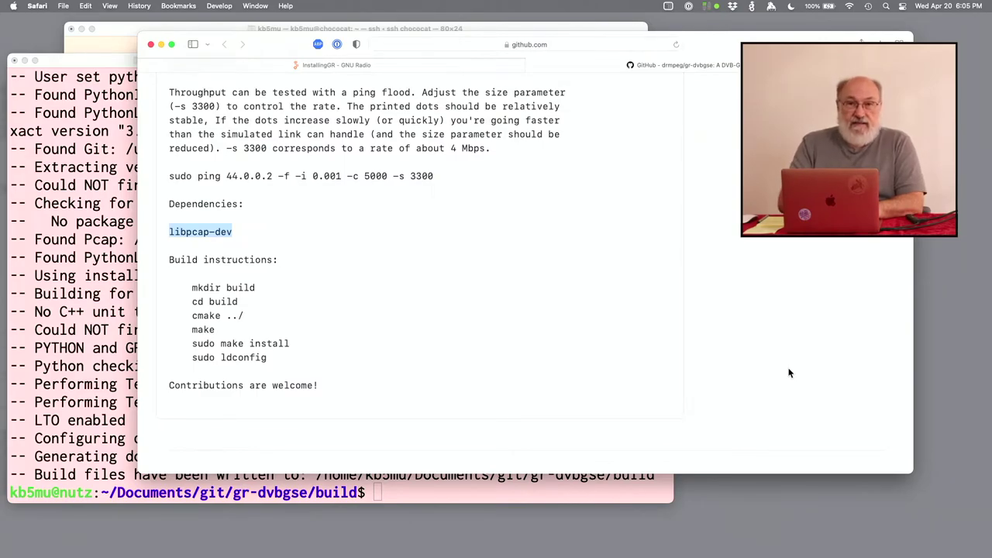
left_click(134, 332)
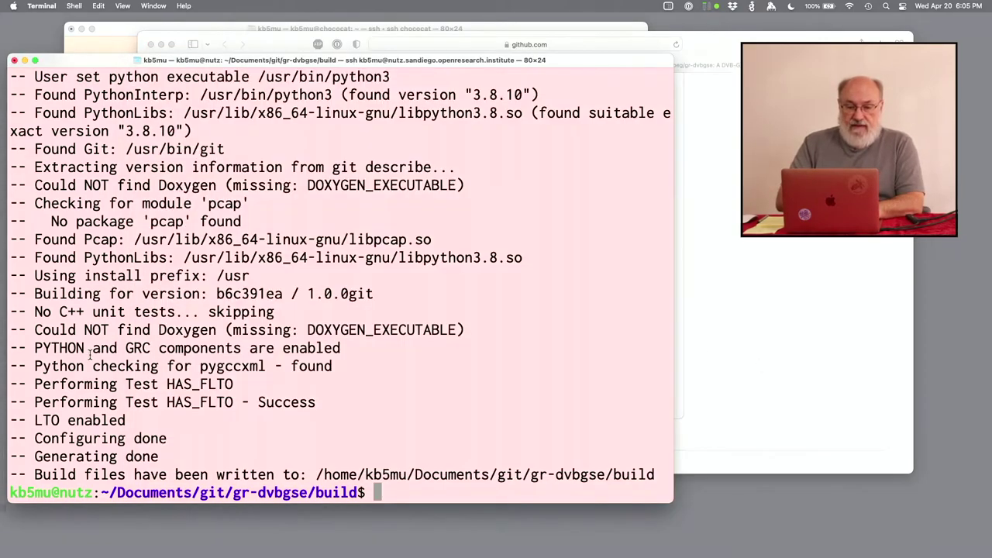
type("make")
key("Return")
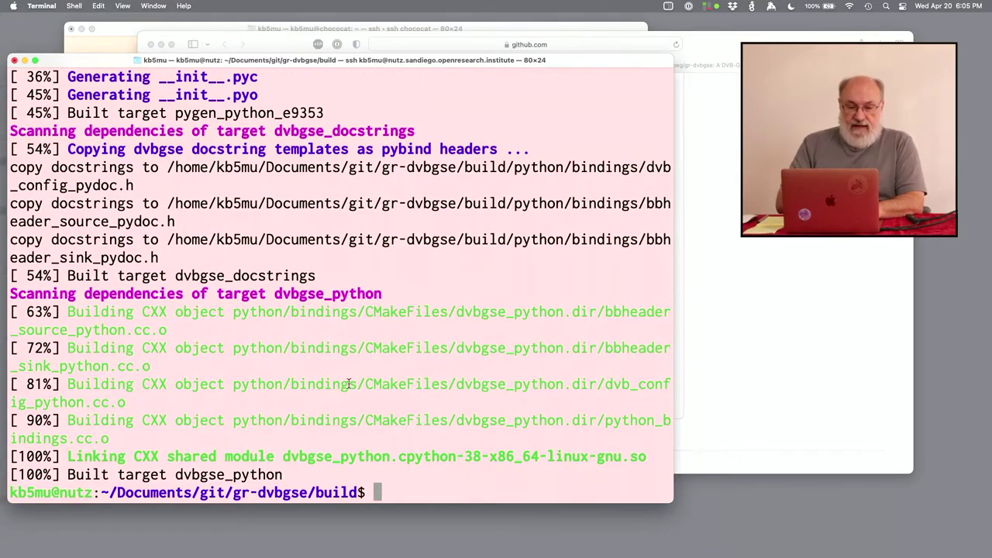
left_click(791, 374)
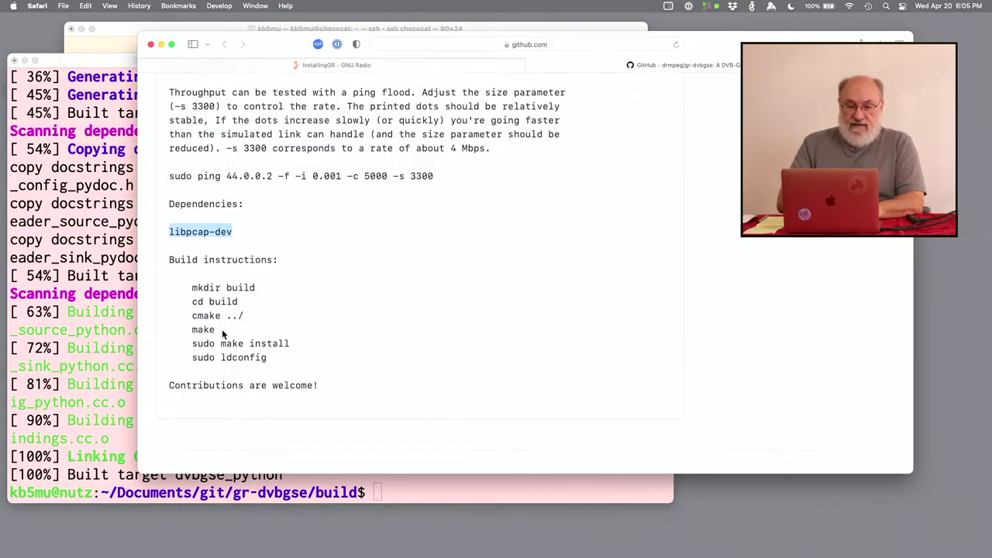
left_click(73, 380)
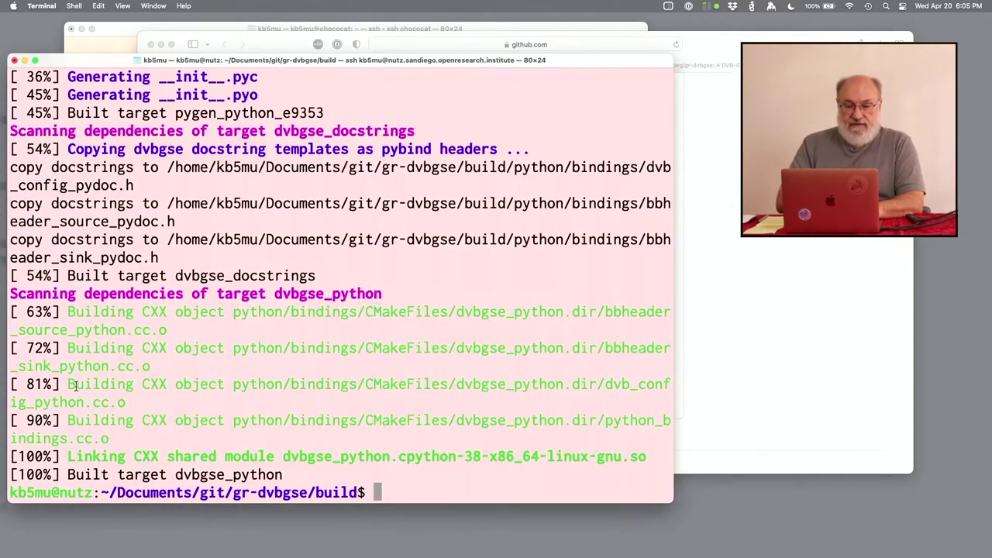
Step: Run sudo make install to put gr-dvbgse under /usr, then run sudo ldconfig
type("sudo make install")
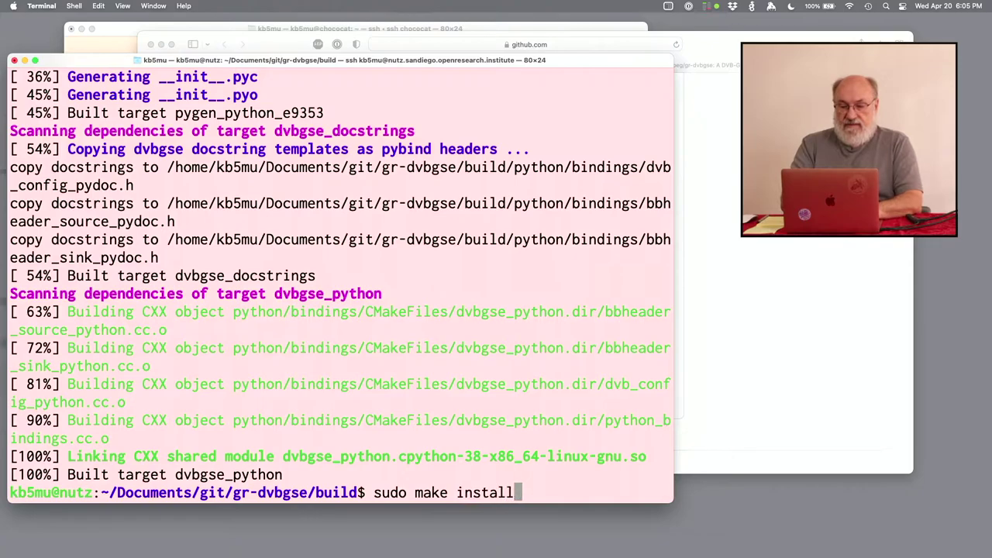
key("Return")
type("sudo ldconfig")
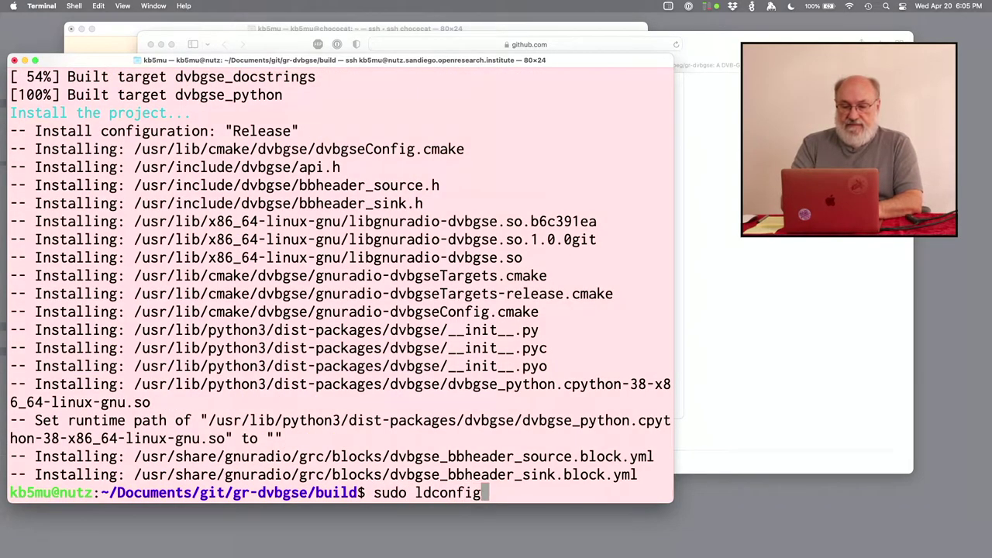
key("Return")
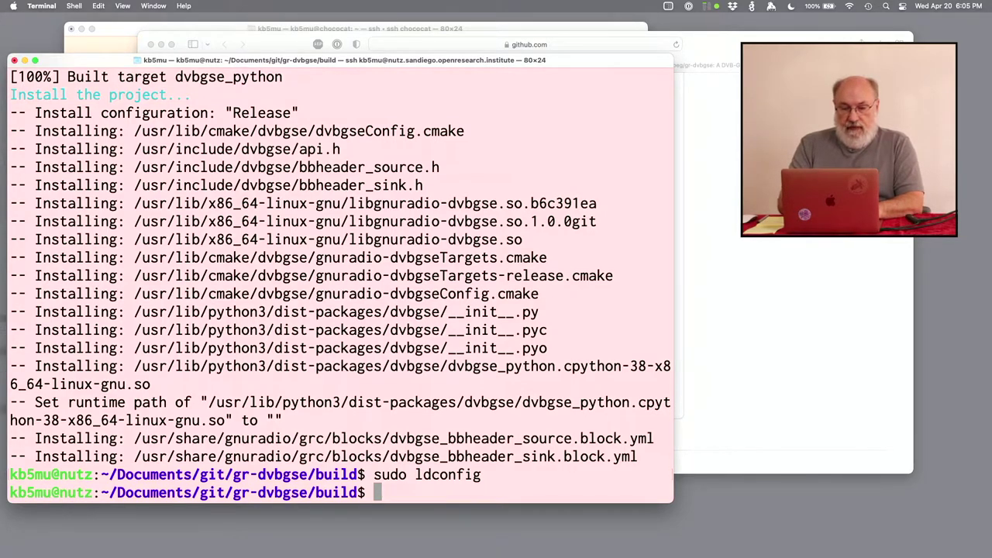
Step: Go up to gr-dvbgse, list its contents, and list the flowgraph files in apps
type("cd ..")
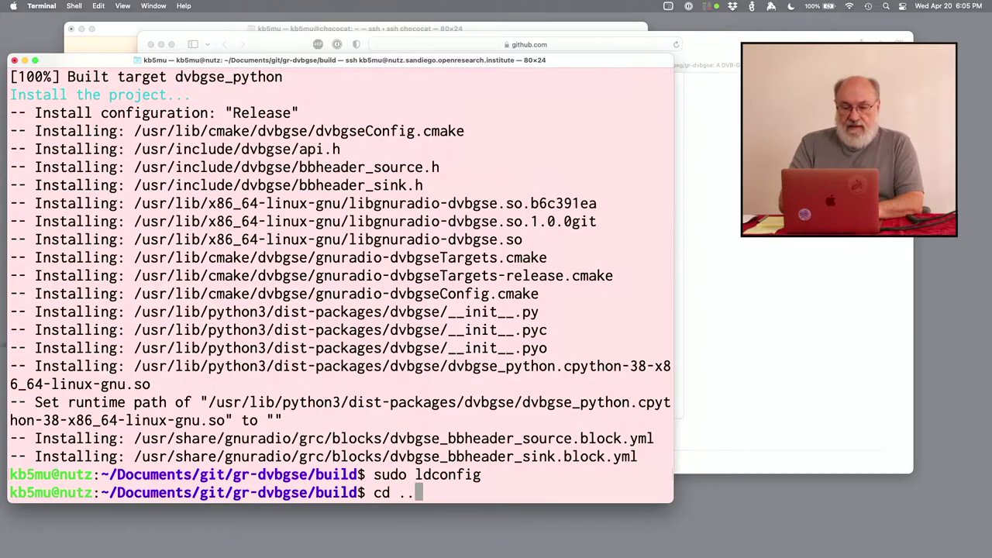
key("Return")
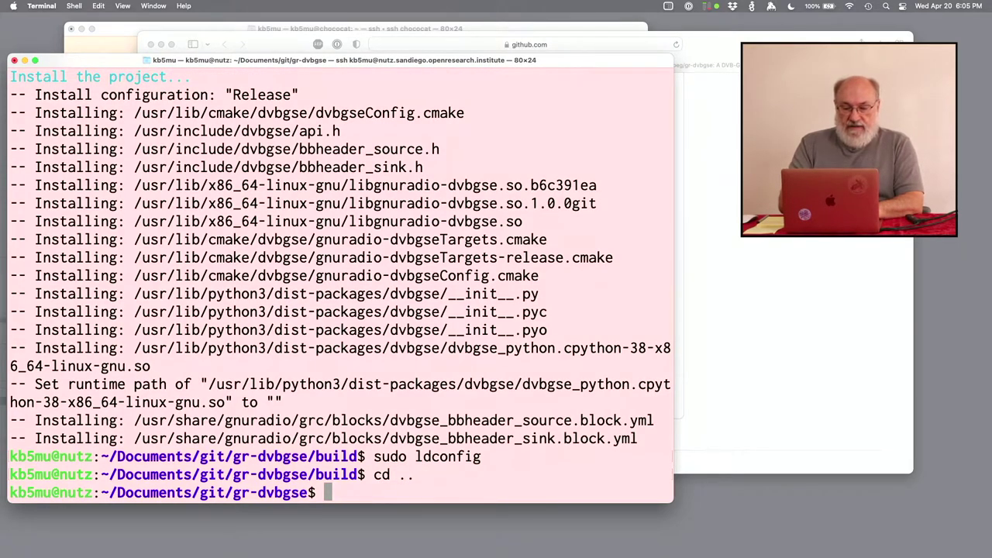
type("ls -l")
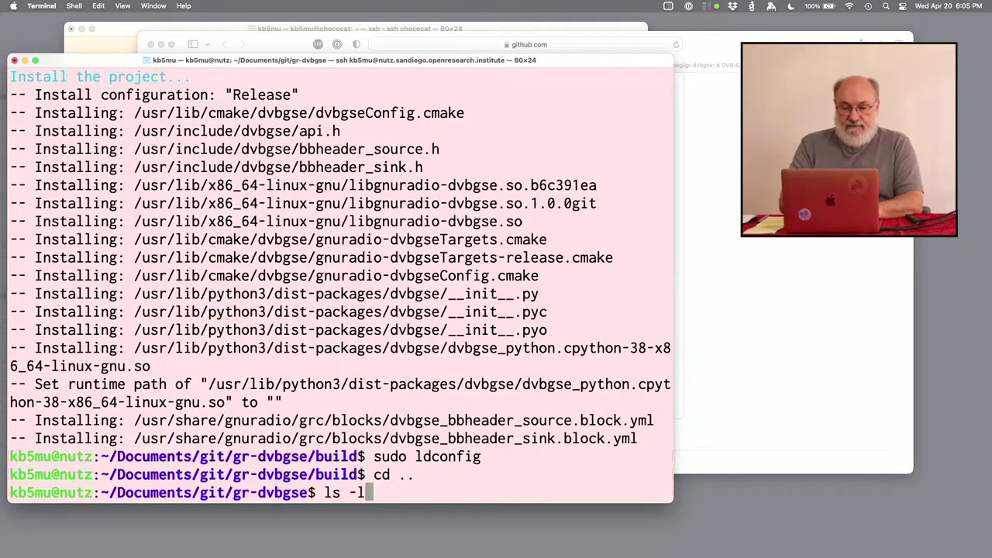
key("Return")
type("cd apps")
key("Return")
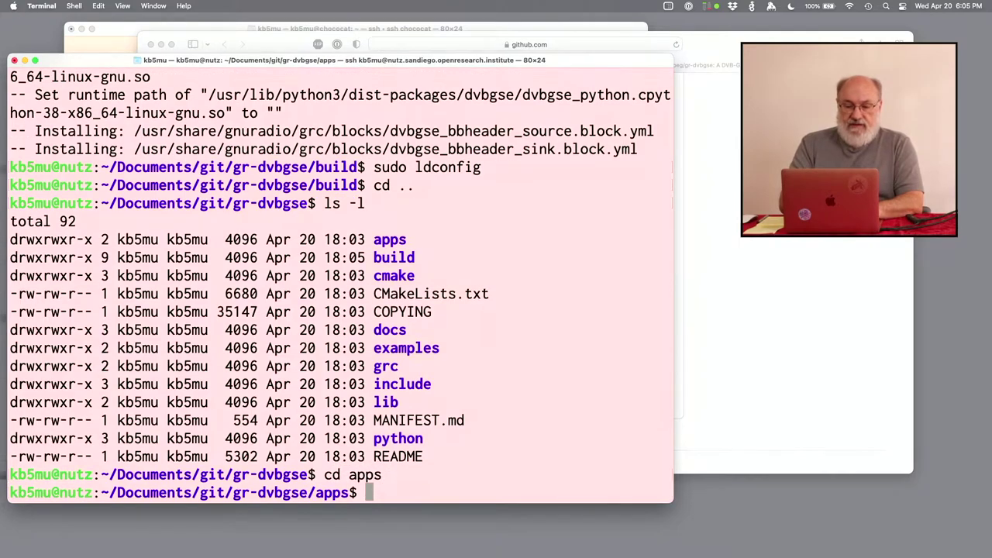
type("ls -l")
key("Return")
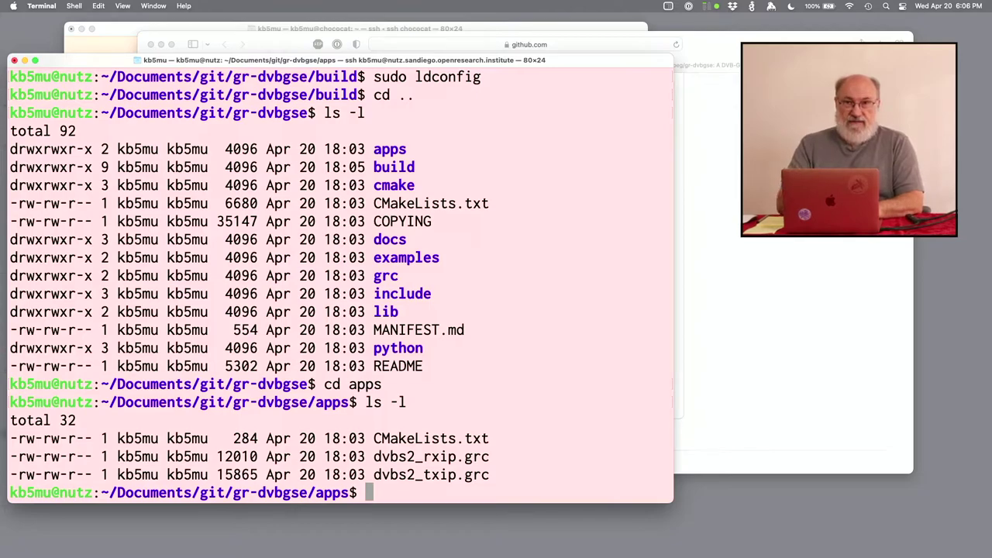
Step: Copy dvbs2_txip.grc from the apps folder to ~/Desktop
type("cp")
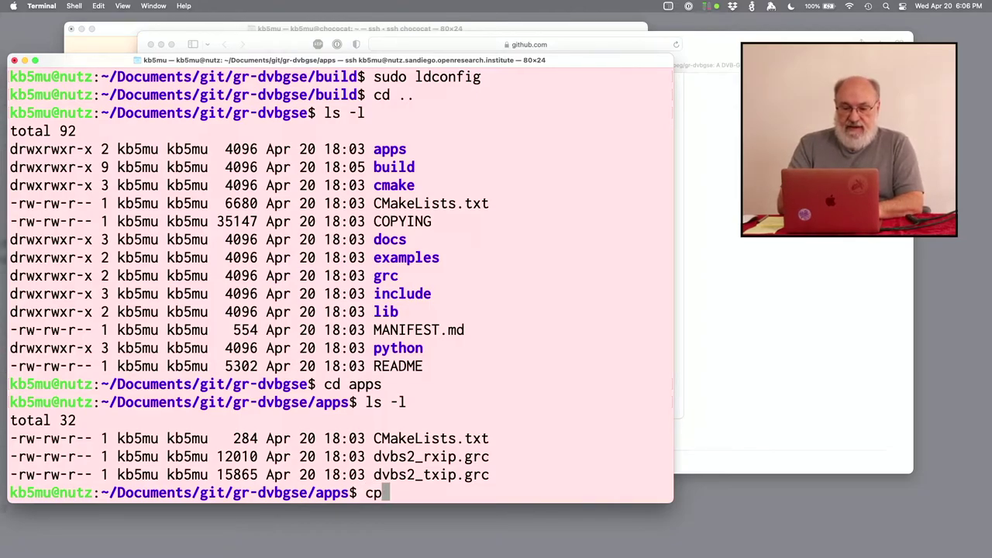
type(" dv")
key("Tab")
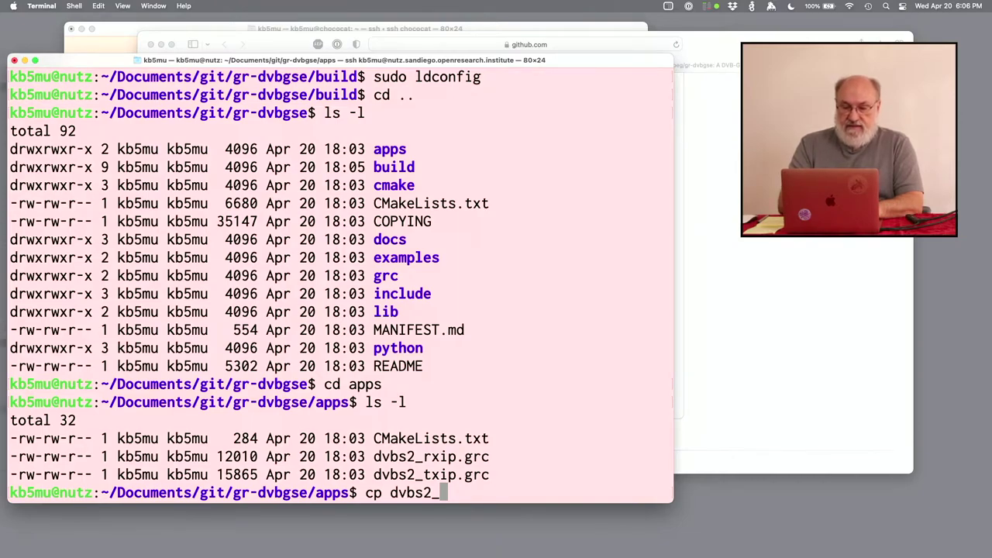
type("t")
key("Tab")
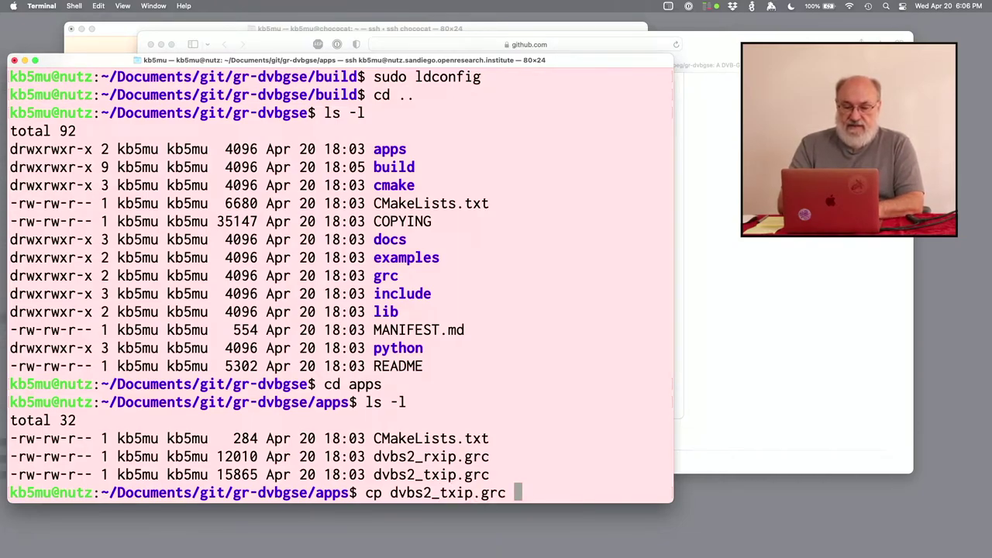
type("~/Desktop")
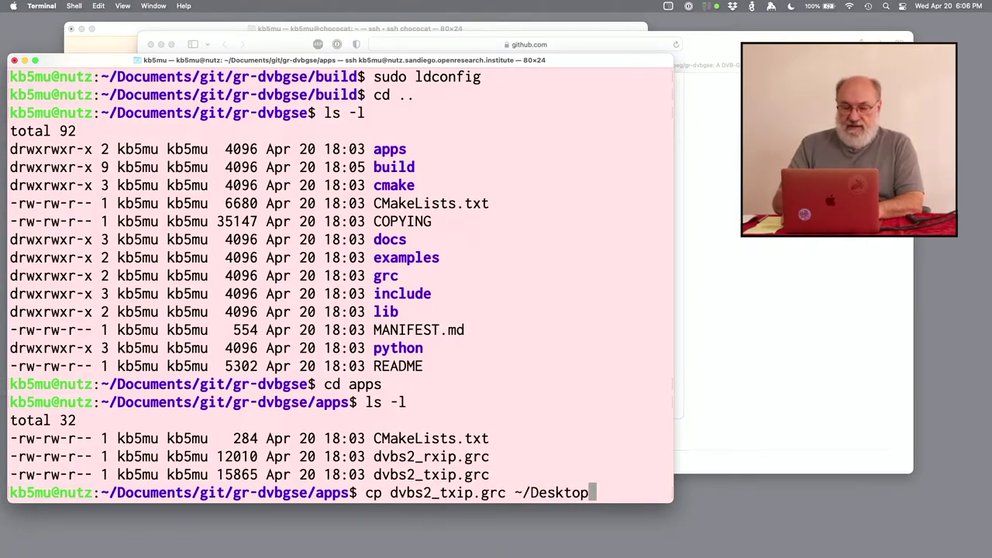
key("Return")
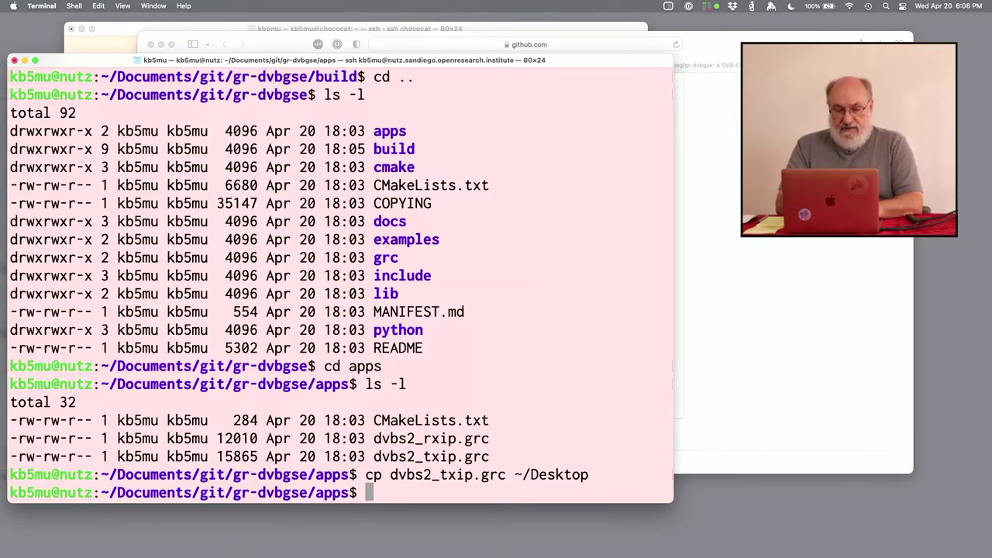
Step: Run gnuradio-companion, which fails with a TypeError: Argument 0 does not allow None
type("gnuradio-com")
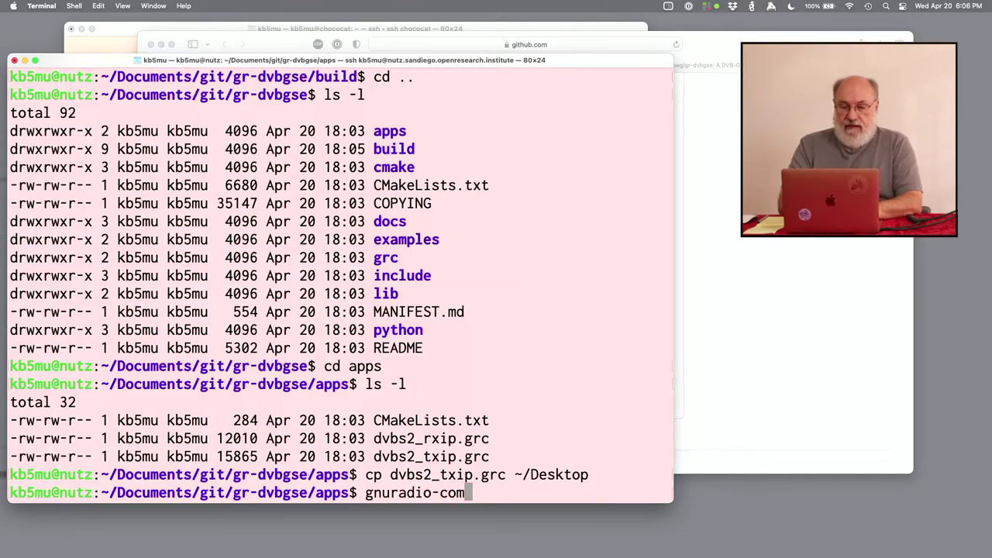
key("Tab")
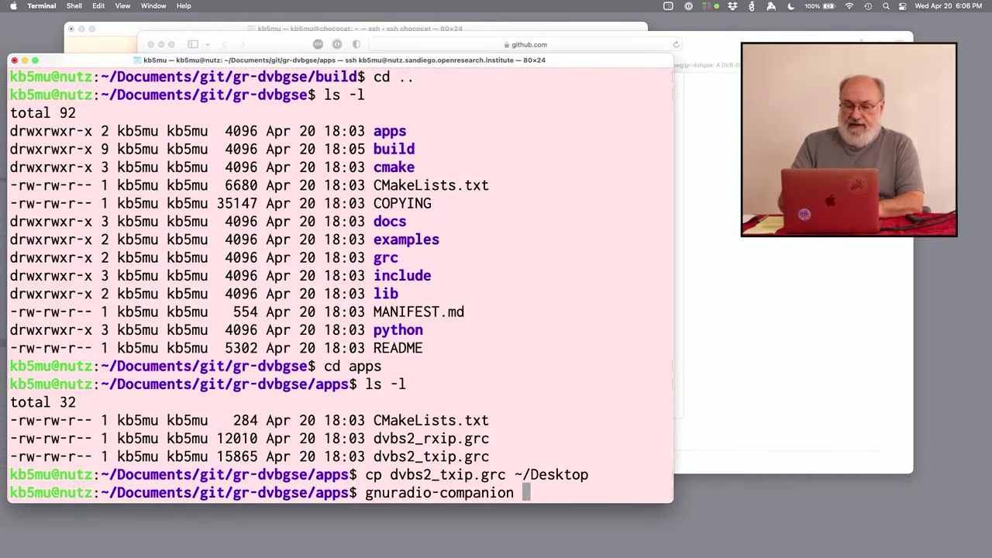
key("Return")
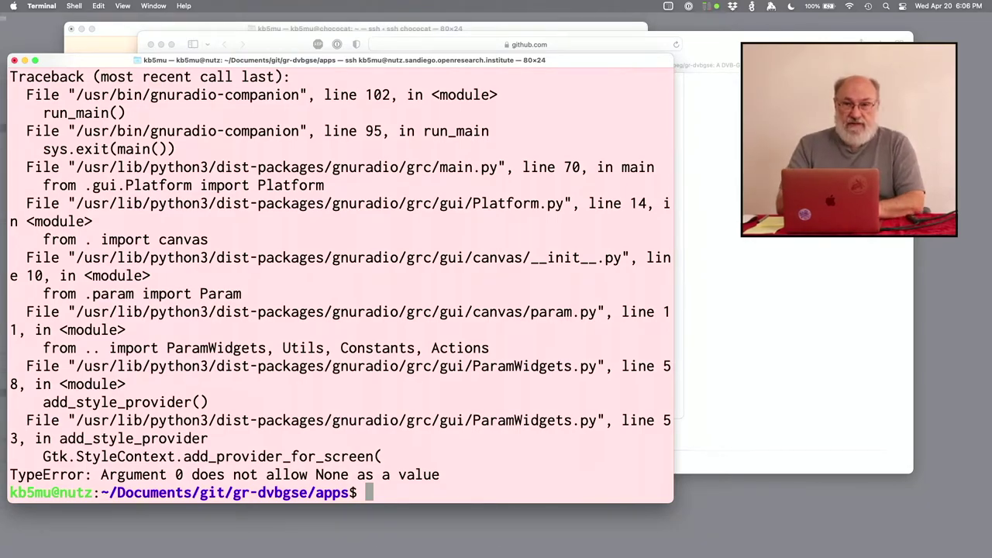
Step: Kill VNC session :2, confirm none remain, and start vncserver -localhost no :6
type("vncser")
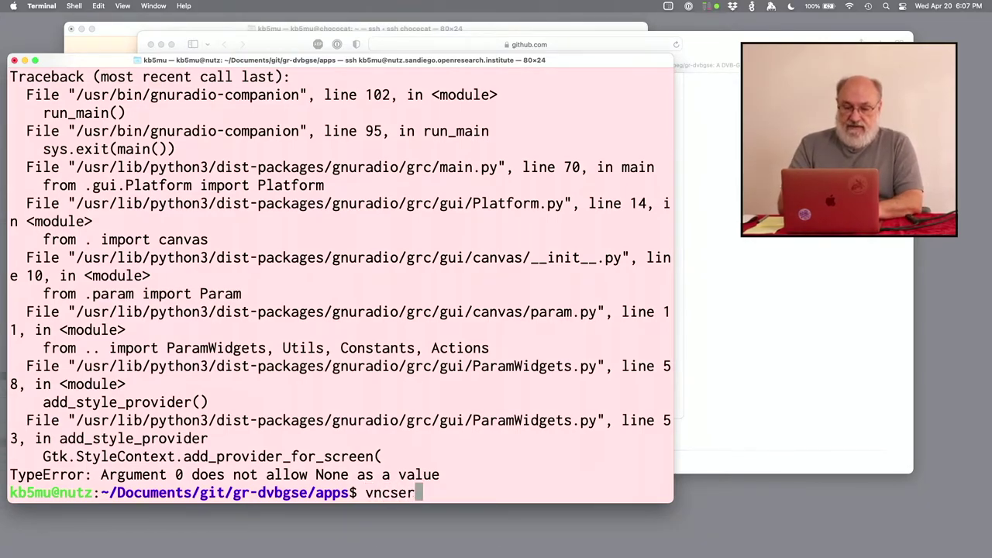
type("ver -list")
key("Return")
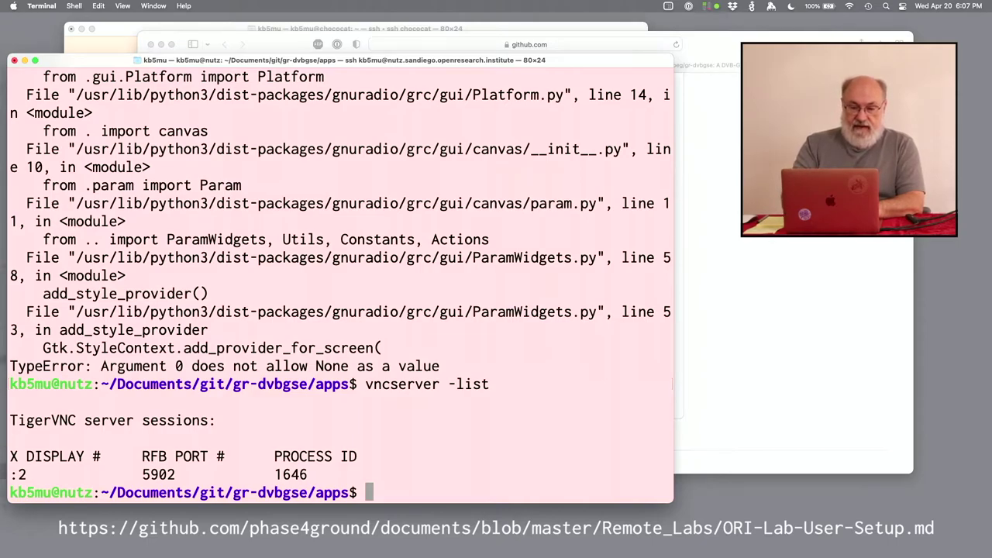
key("Up")
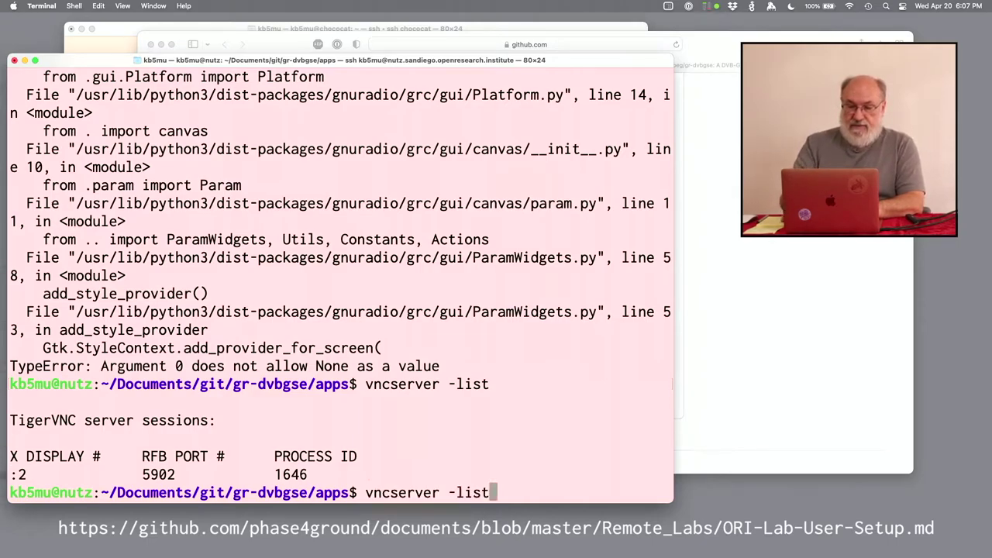
key("BackSpace")
key("BackSpace")
key("BackSpace")
key("BackSpace")
type("kill :2")
key("Return")
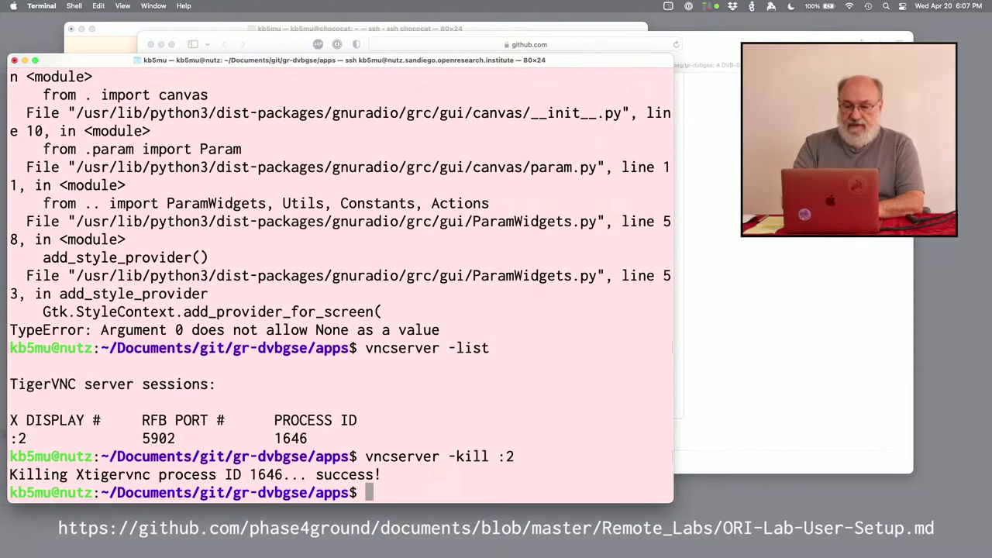
key("Up")
key("Up")
key("Return")
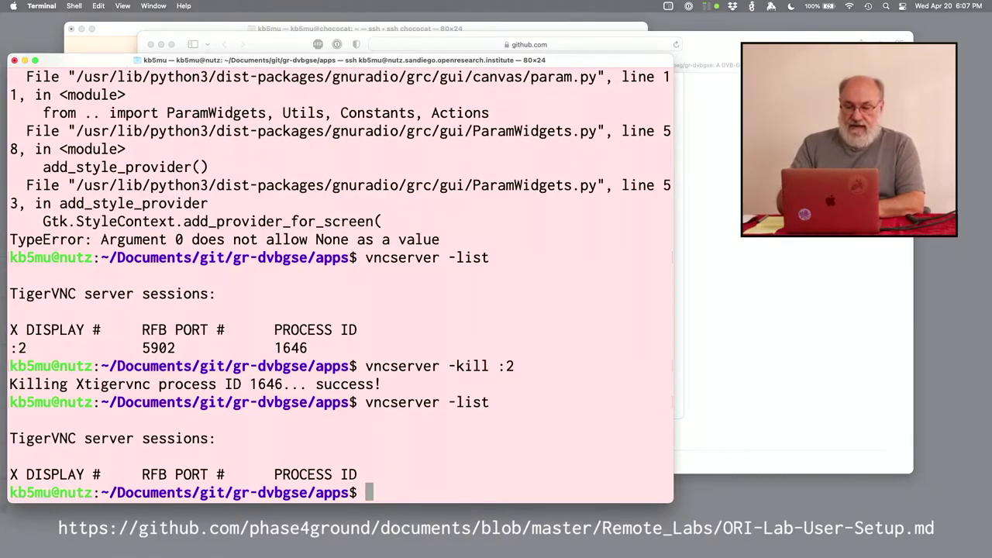
type("vncse")
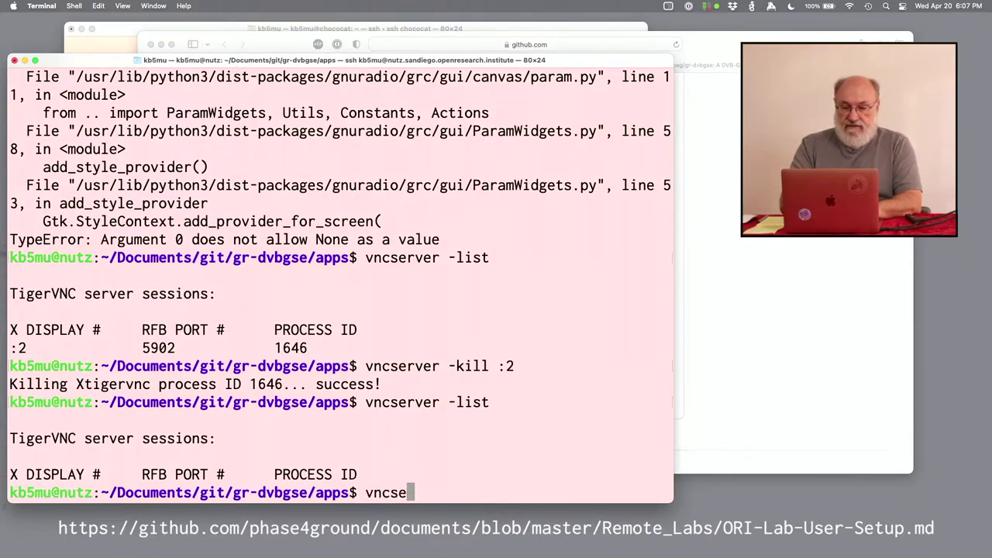
type("rver -l")
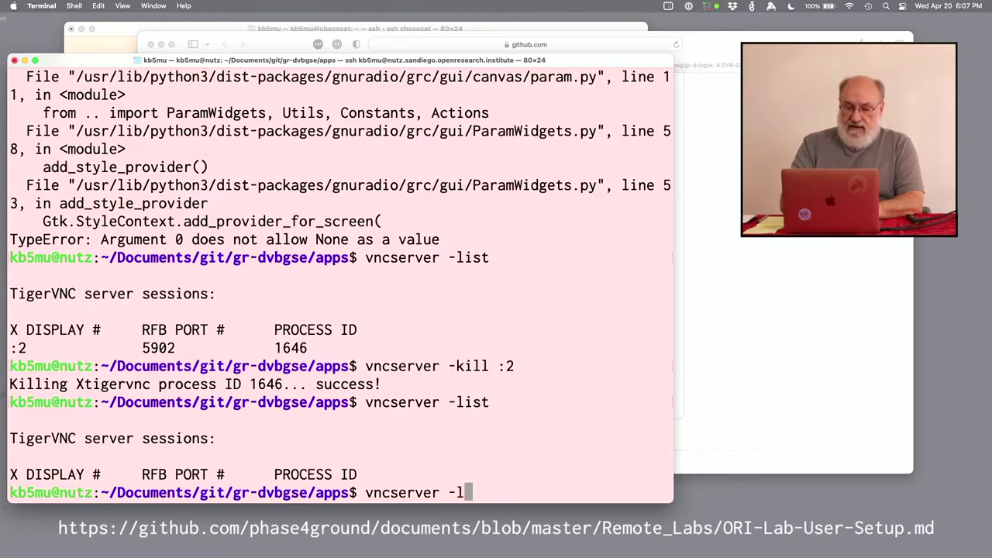
type("ocalhost ")
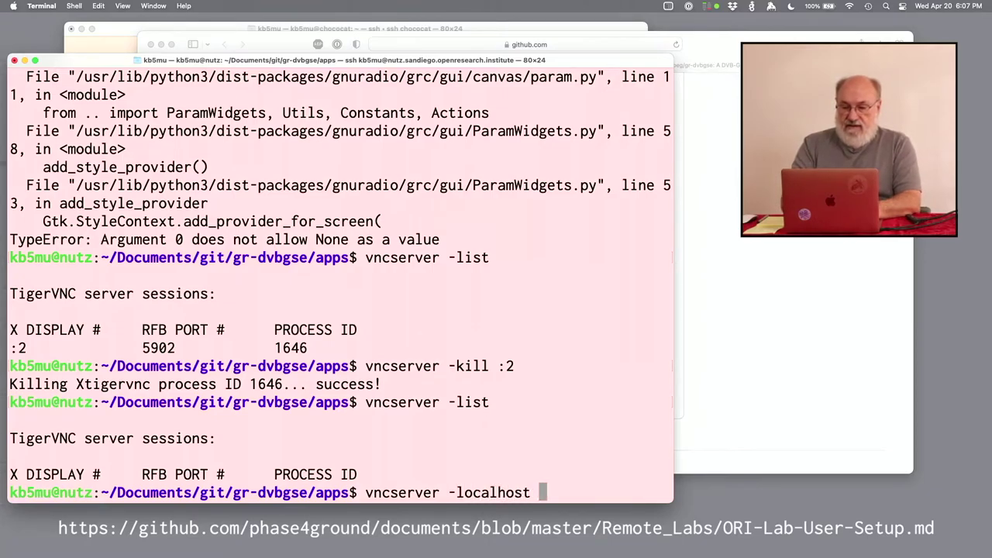
type("no :6")
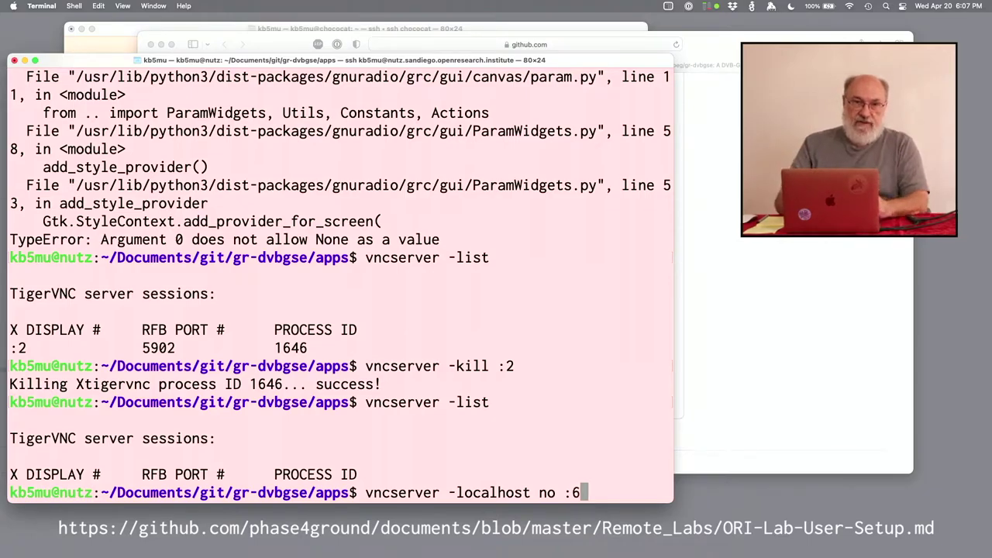
key("Return")
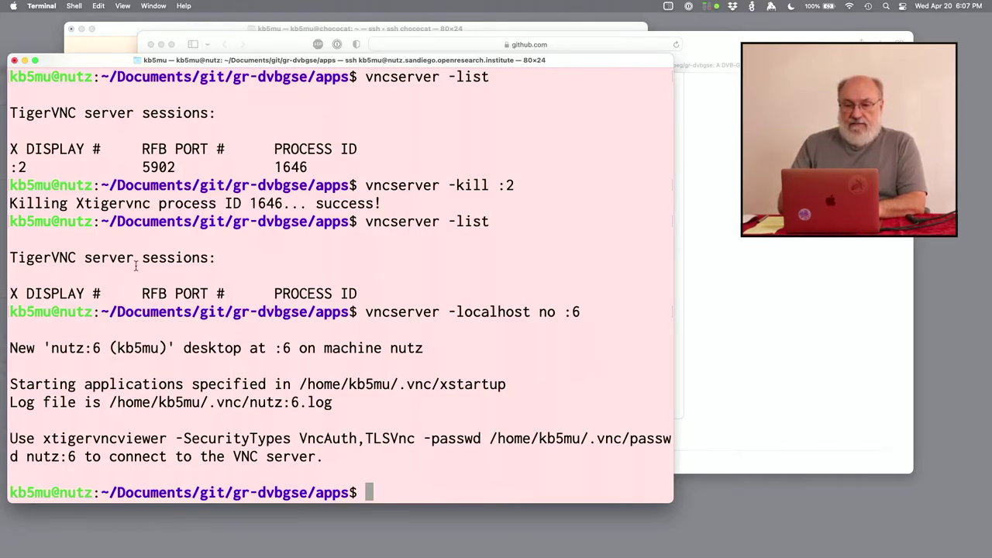
Step: Open VNC Viewer and connect to nutz.sandiego.openresearch.institute:5906
mouse_move(558, 552)
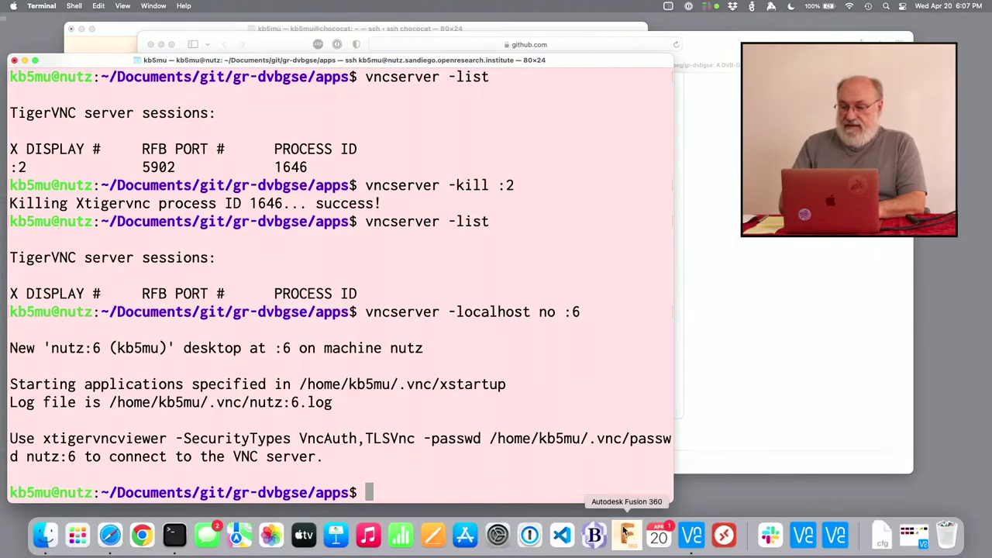
left_click(689, 547)
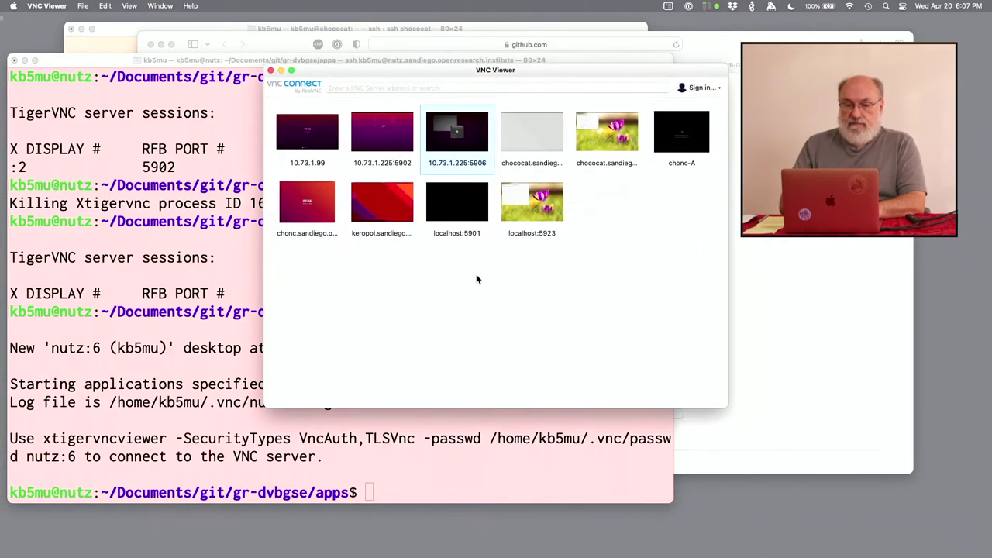
left_click(409, 88)
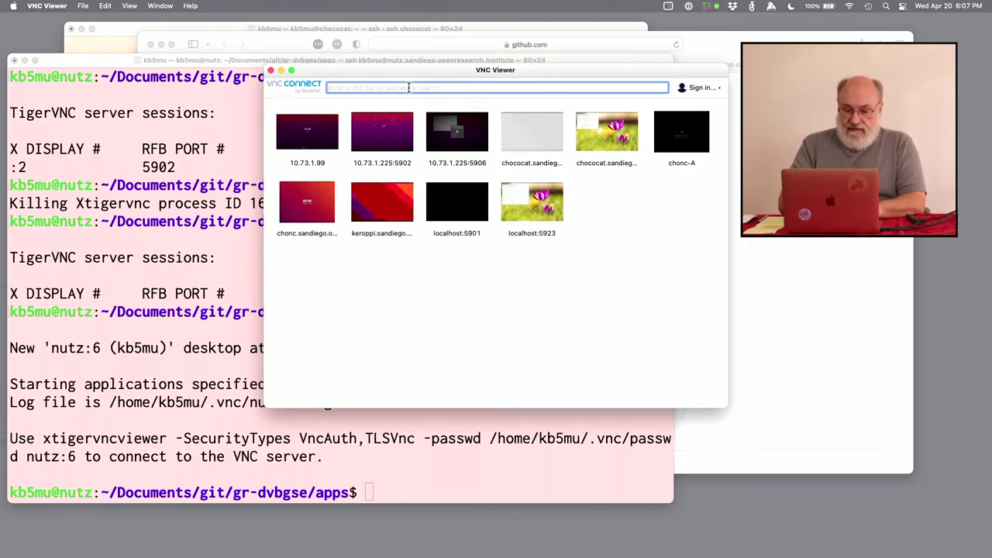
type("nutz")
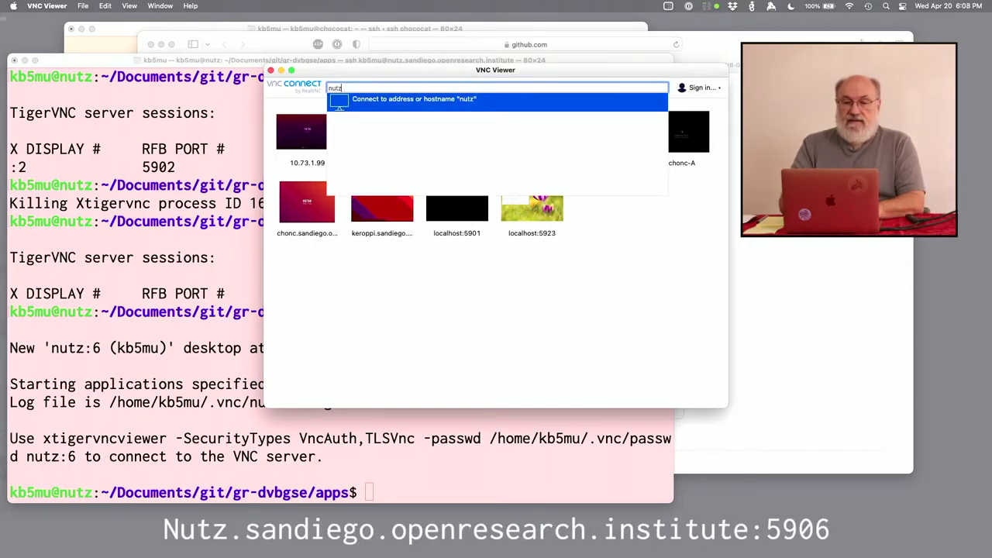
type(".sandiego.o")
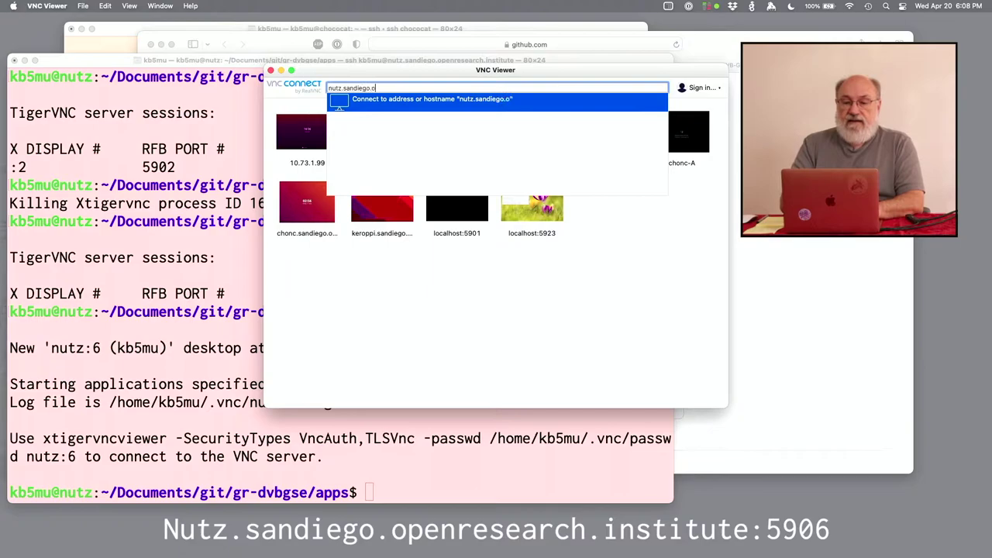
type("penresearch.ins")
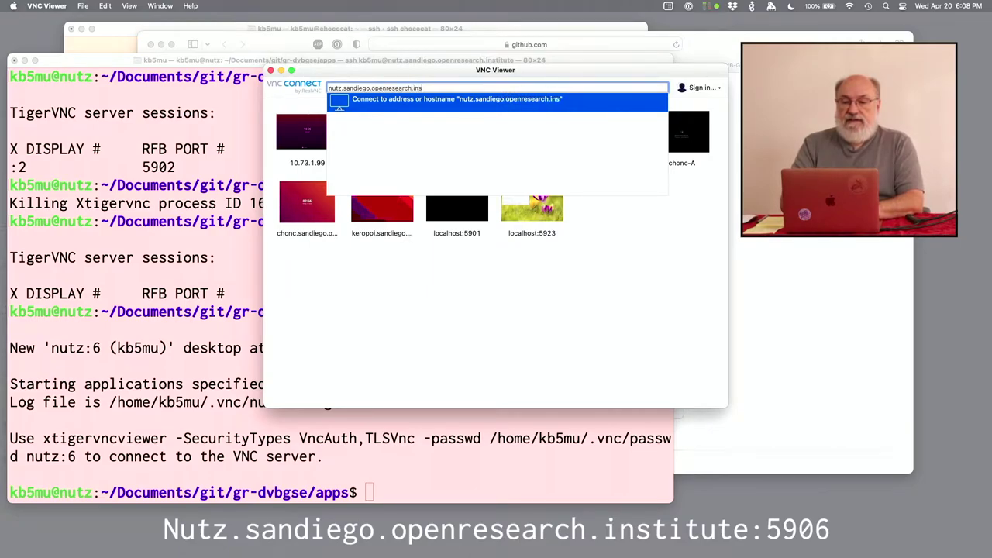
type("titute:")
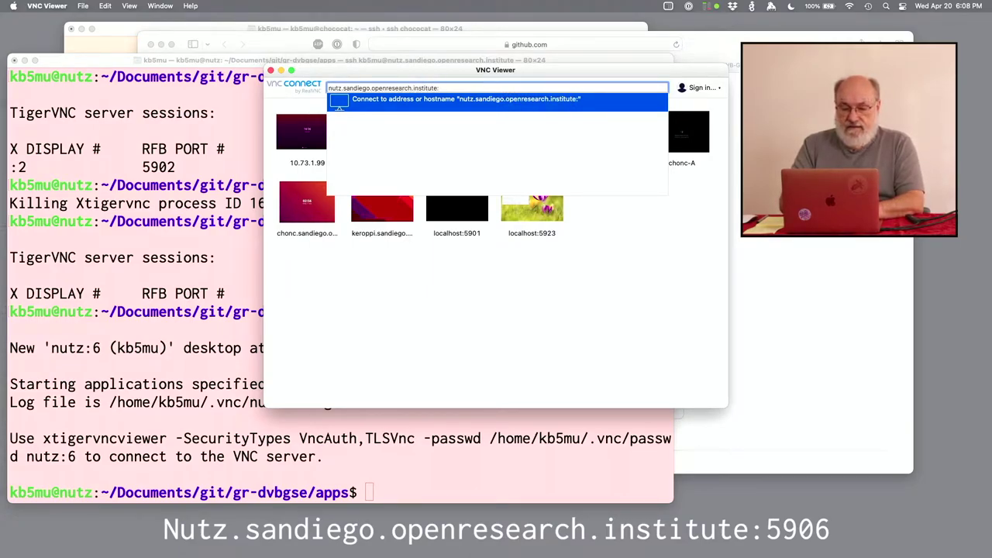
type("590")
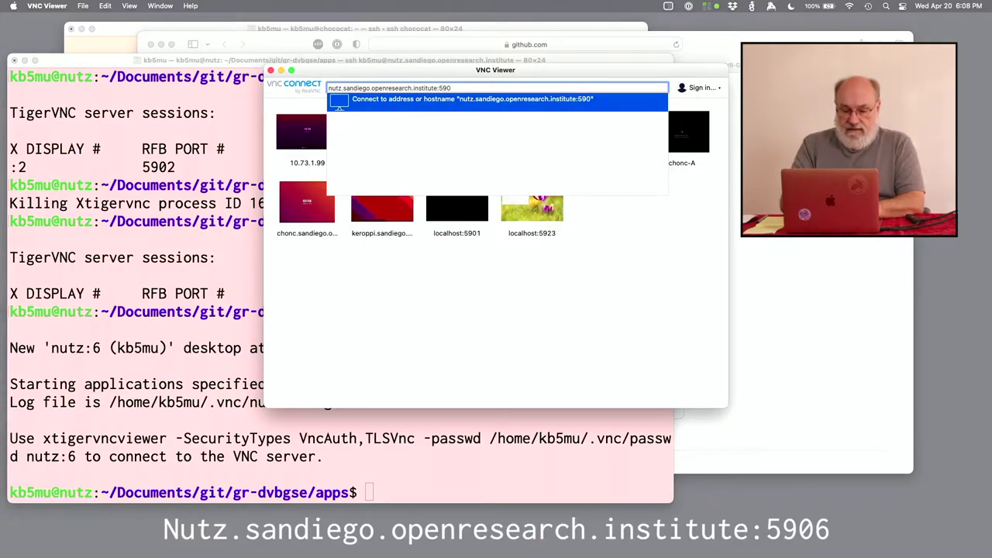
type("6")
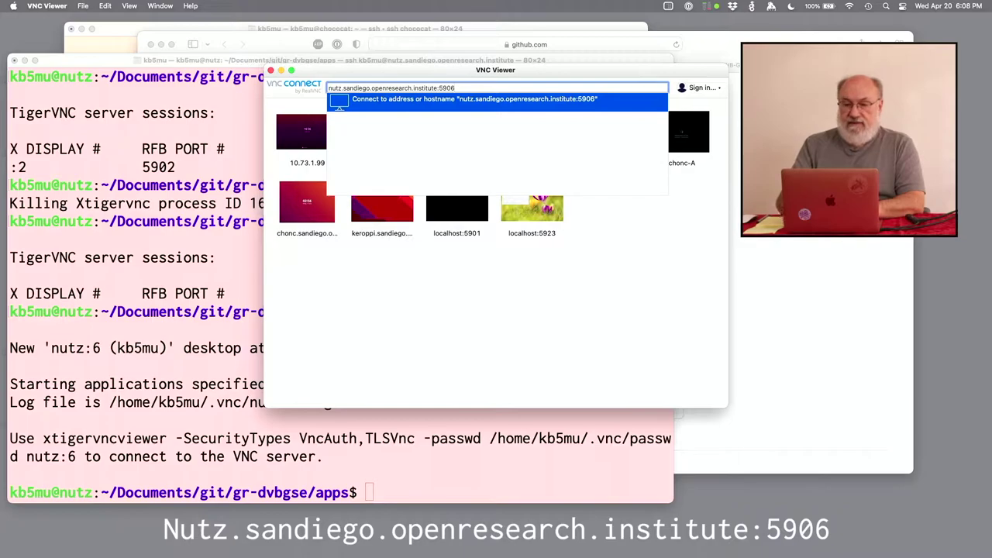
key("Return")
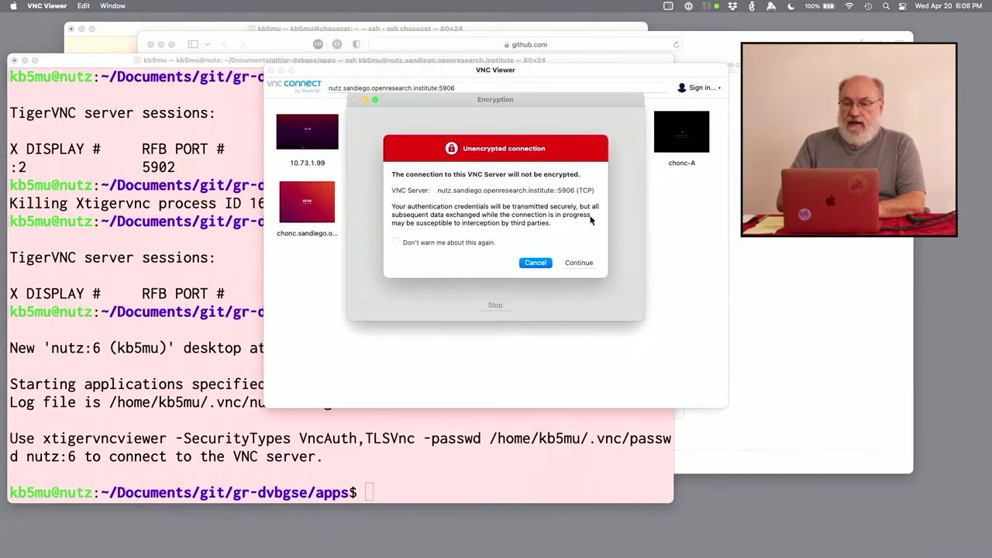
Step: Accept the unencrypted connection warning and log in with the VNC password
left_click(587, 264)
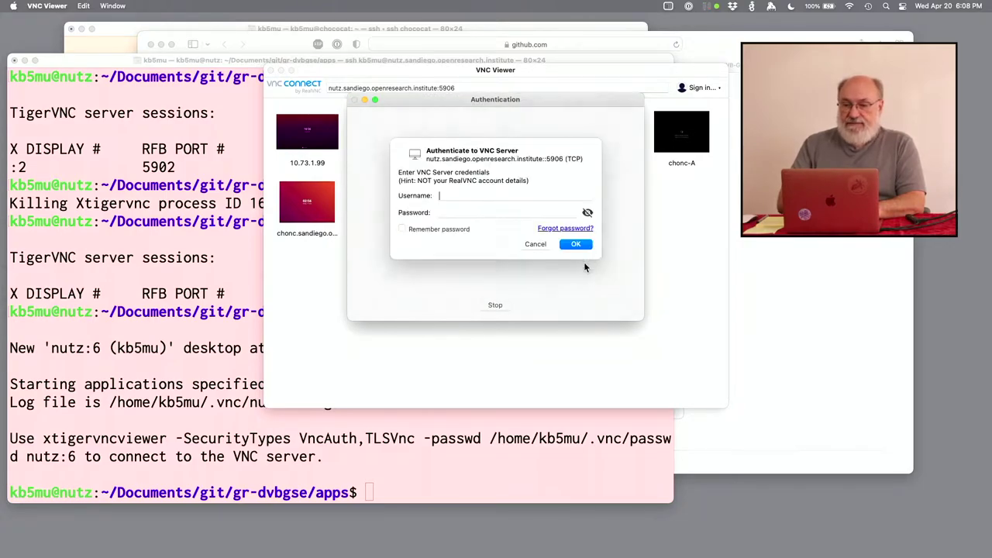
type("•••••••")
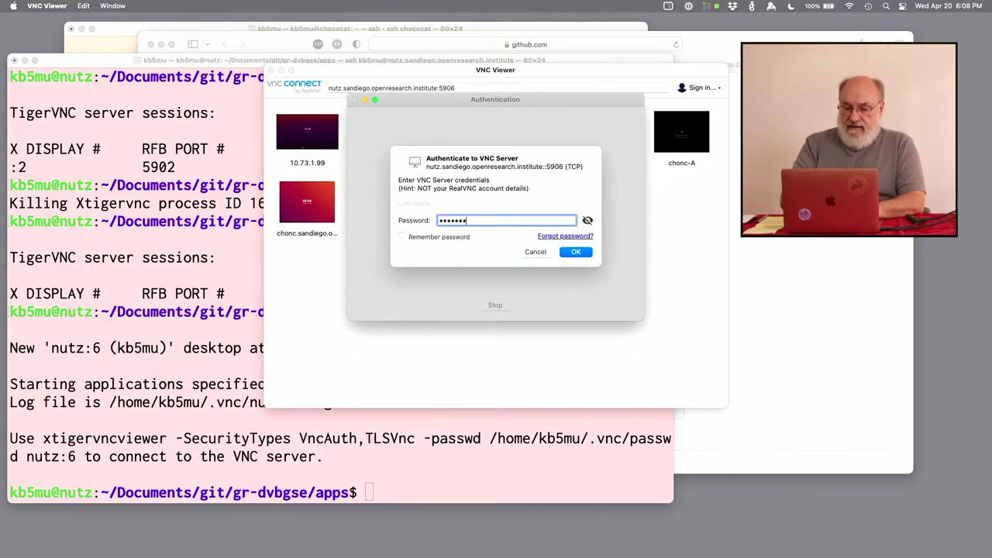
type("••")
key("Return")
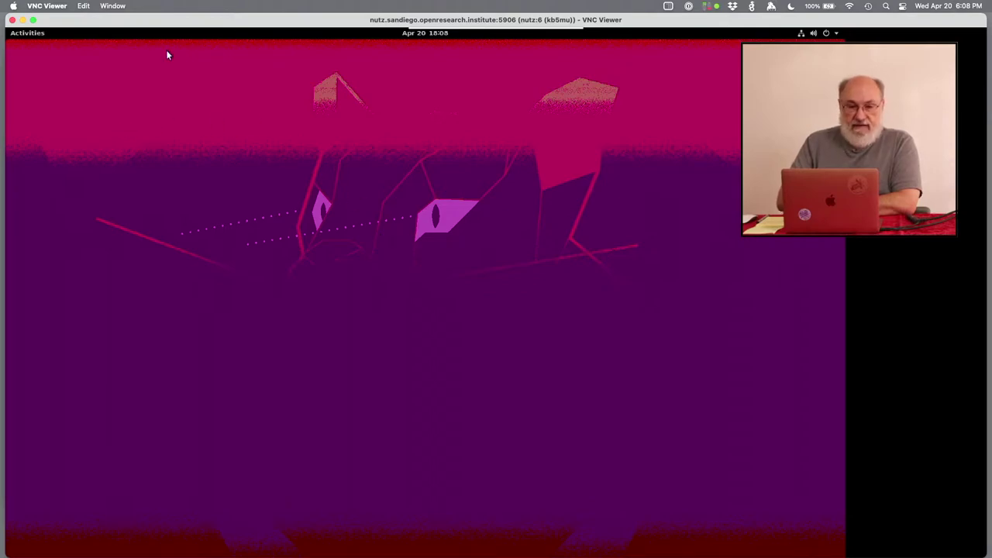
Step: Open a remote Terminal, run gnuradio-companion, dismiss the crash report unsent, and enlarge the window
left_click(37, 35)
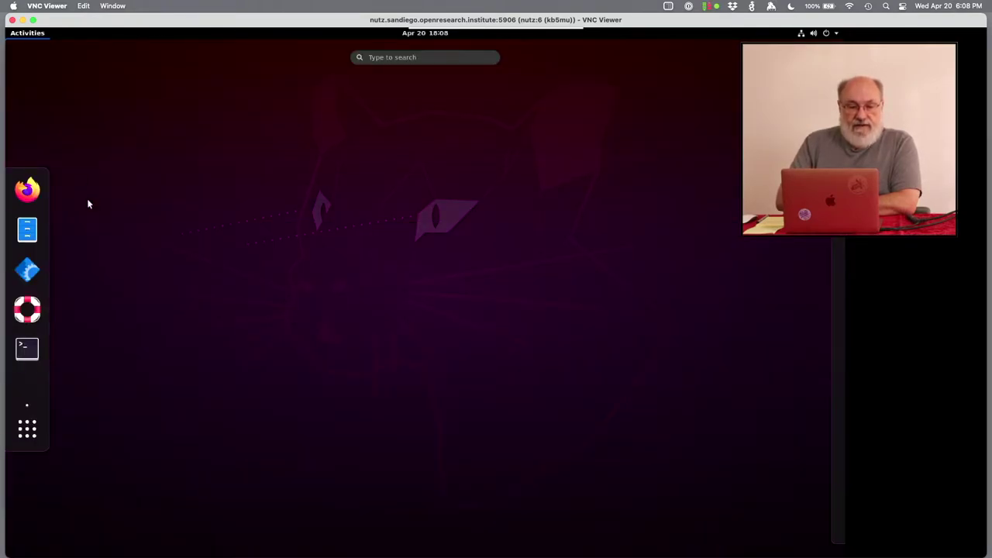
left_click(27, 348)
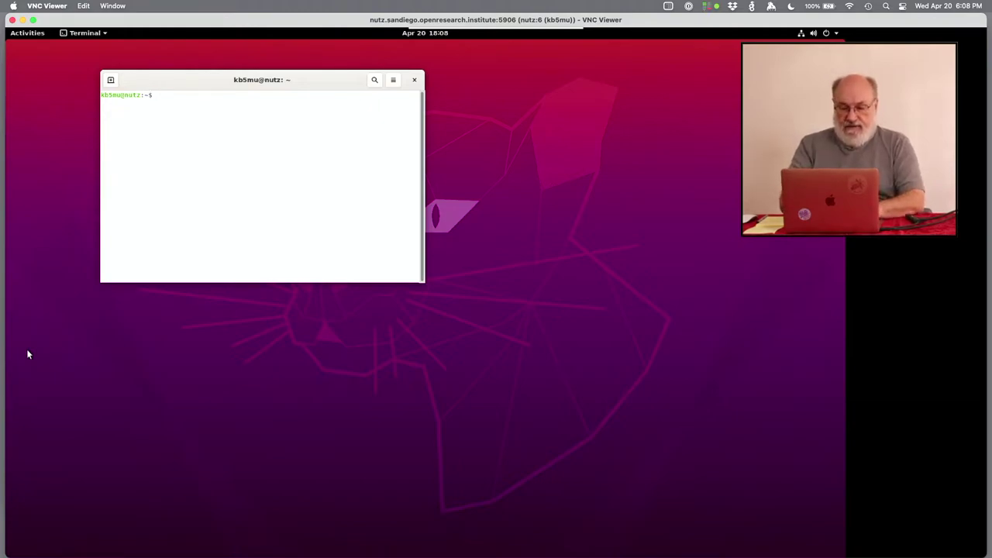
type("comp")
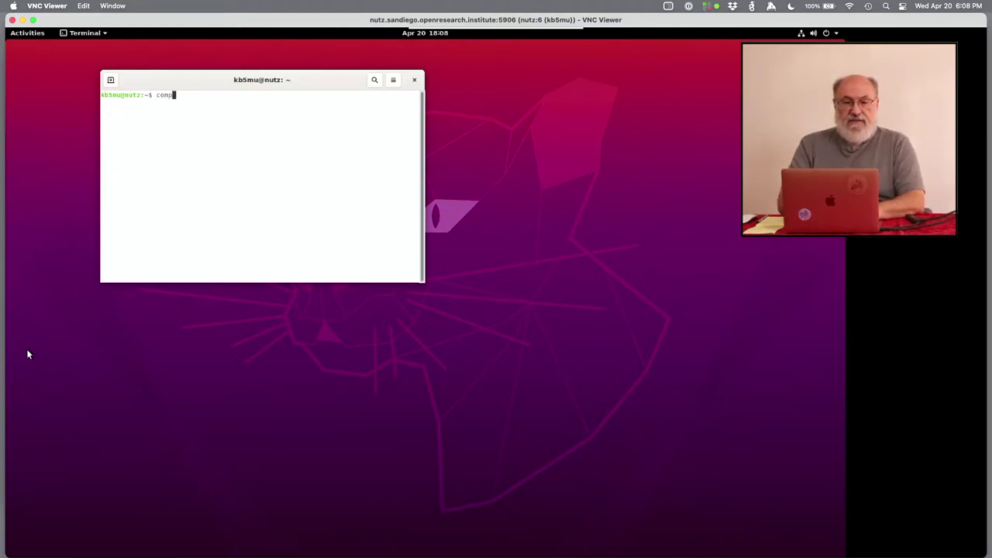
key("BackSpace")
key("BackSpace")
type("gnu")
key("Tab")
type("co")
key("Tab")
key("Return")
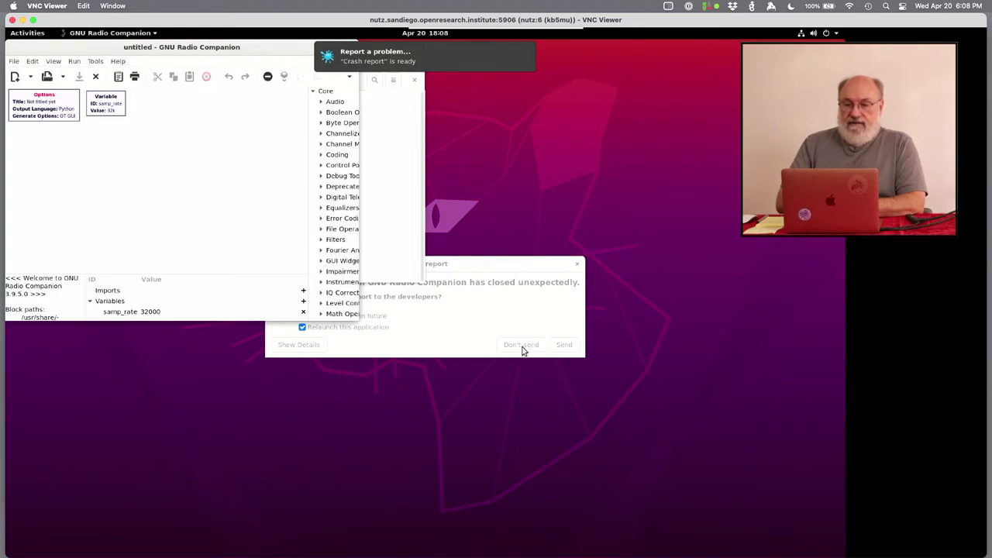
left_click(522, 350)
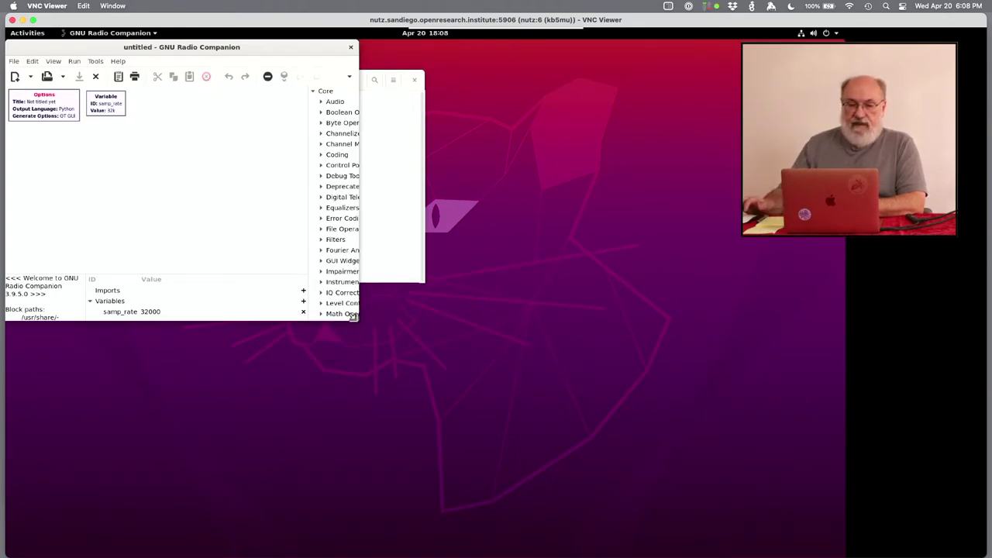
left_click_drag(354, 316, 786, 539)
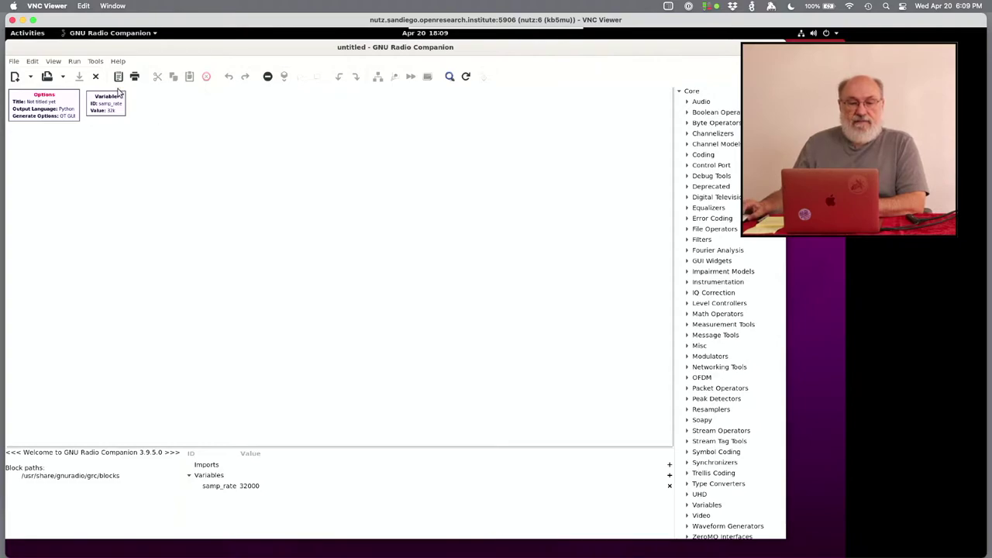
Step: Load ~/Desktop/dvbs2_txip.grc via File > Open, showing its DVB-S2 chain into a USRP Sink
left_click(14, 62)
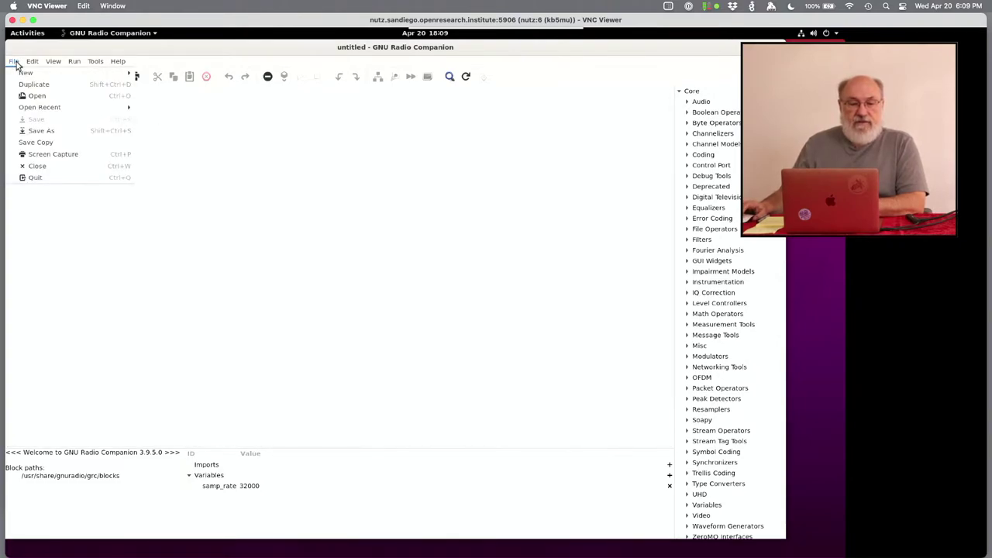
left_click(46, 98)
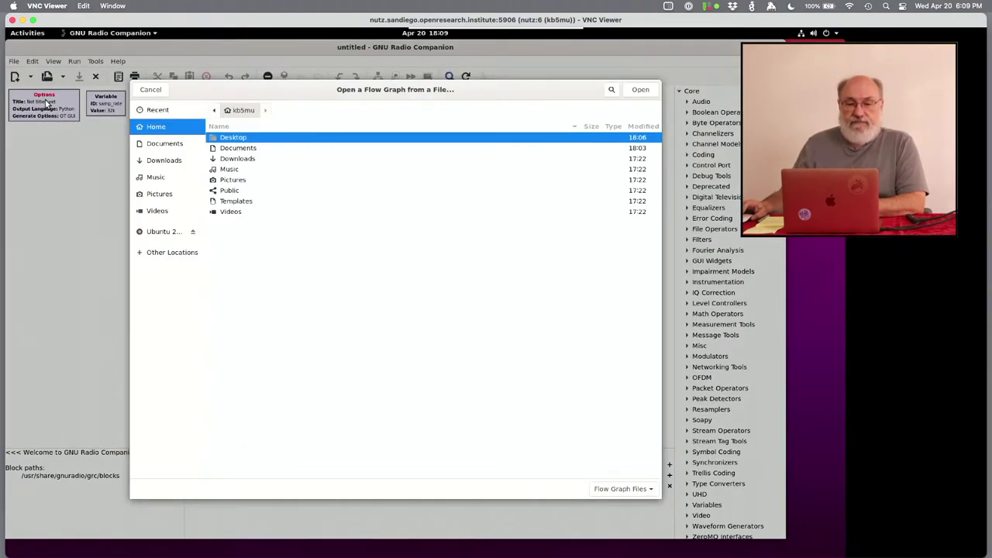
double_click(240, 139)
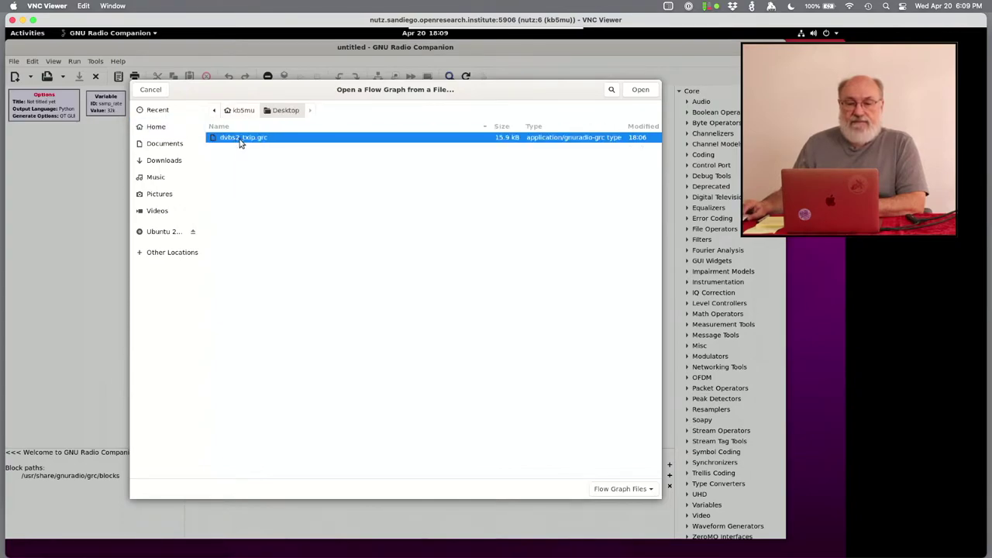
double_click(241, 140)
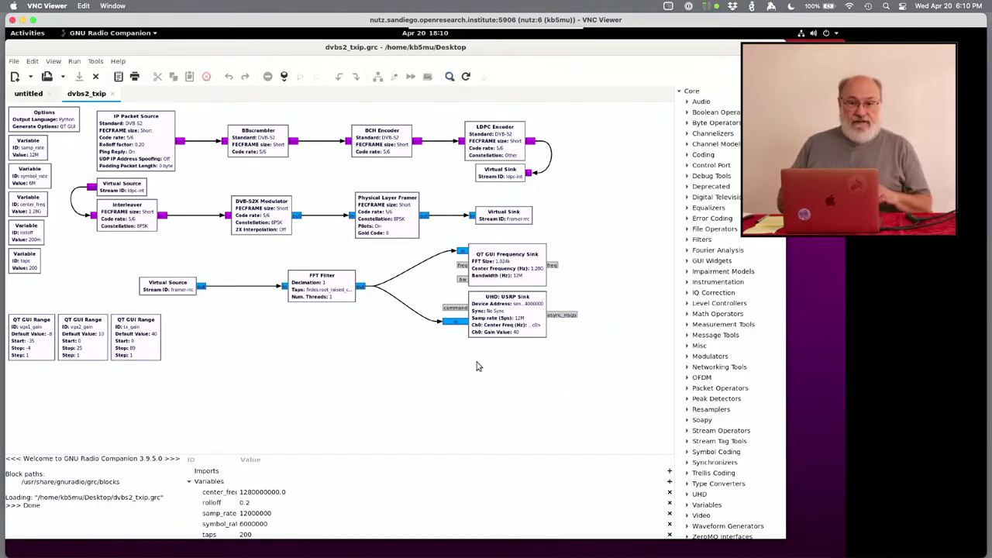
Step: Run dvbs2_txip and enlarge the console to read the USRP 'No devices found' error
left_click(301, 78)
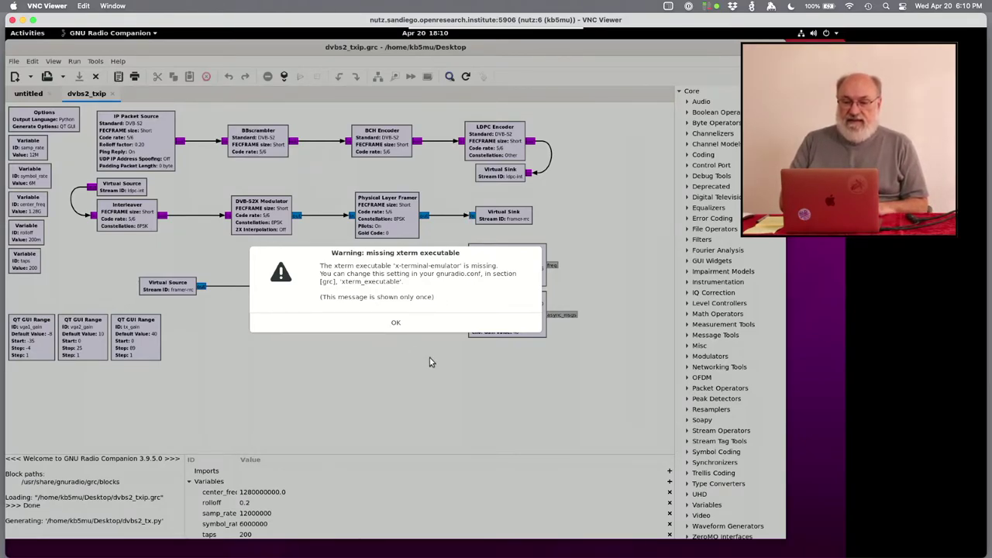
left_click(396, 325)
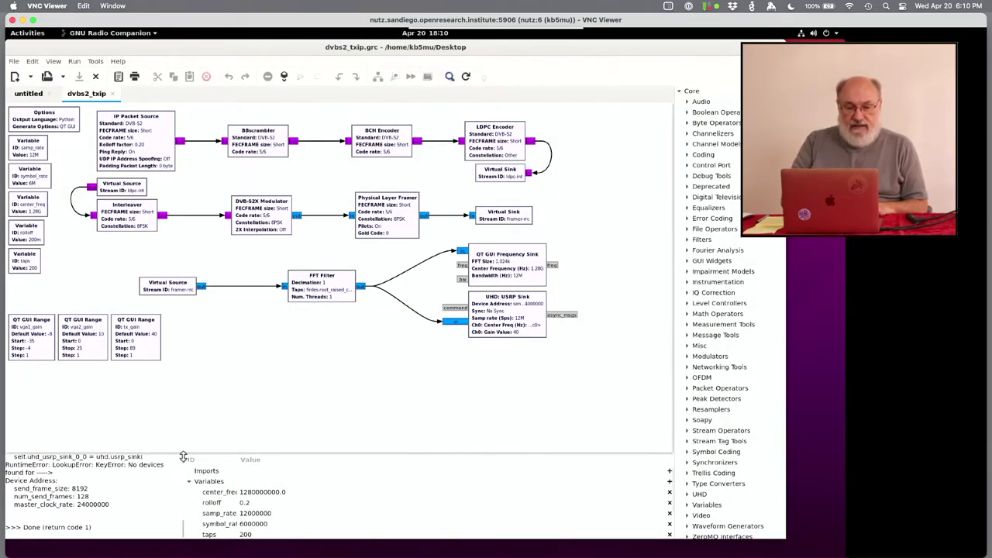
left_click_drag(192, 454, 197, 358)
left_click_drag(189, 435, 428, 442)
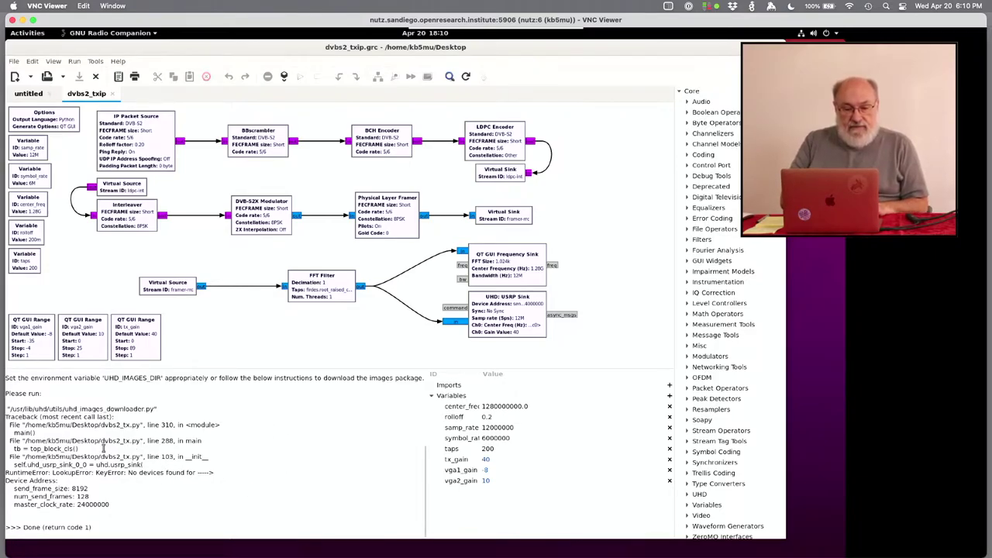
double_click(119, 464)
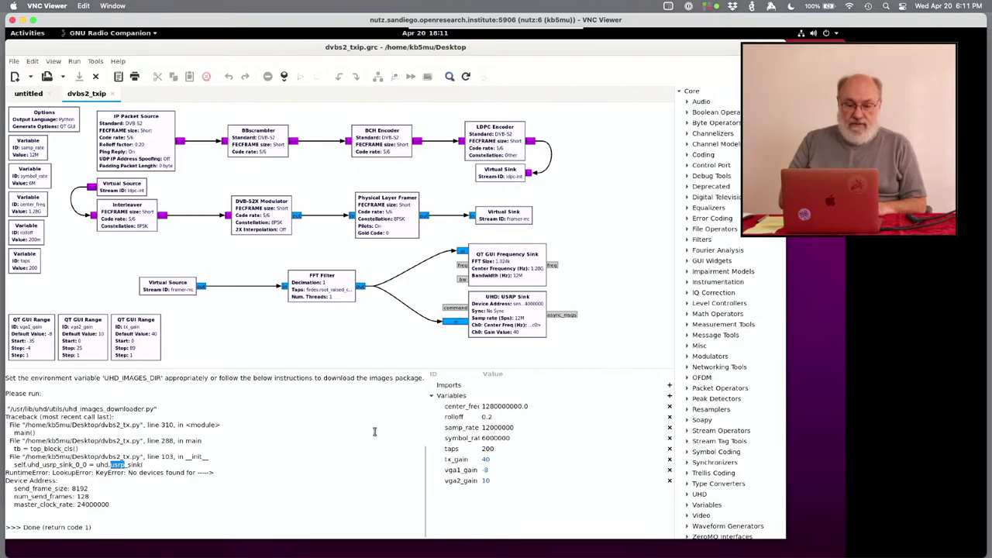
Step: Return to the GNU Radio window and take VNC Viewer out of full screen
key("alt+Tab")
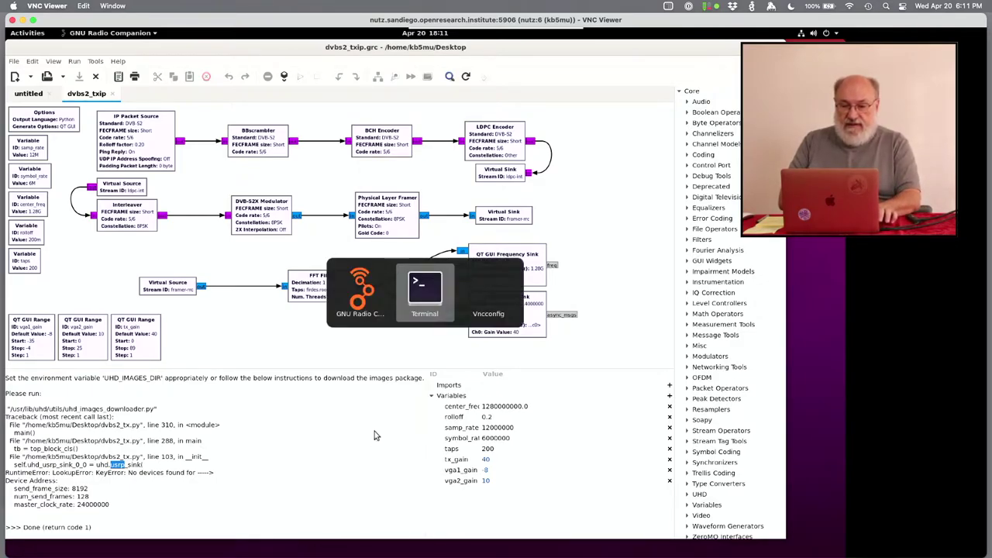
key("alt+Tab")
key("alt+Tab")
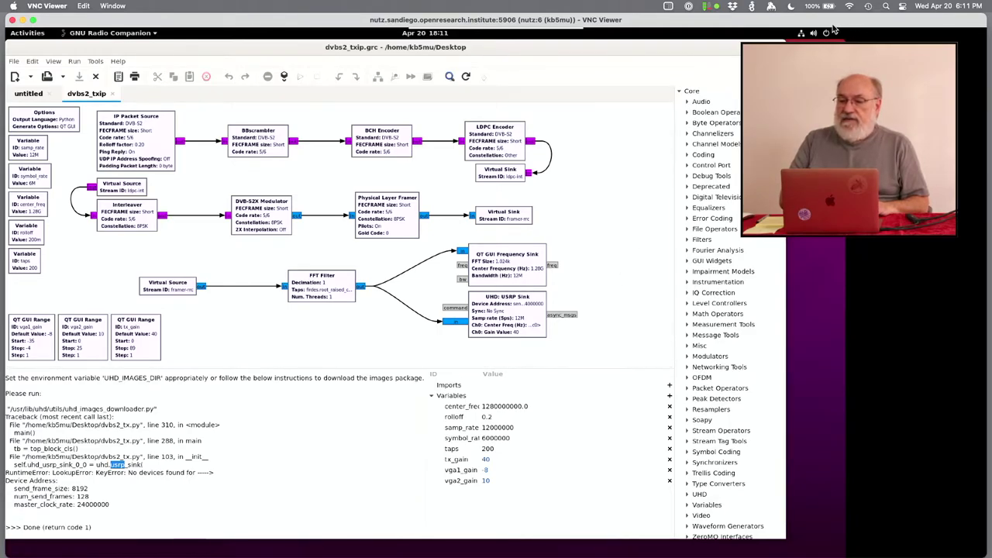
key("ctrl+super+f")
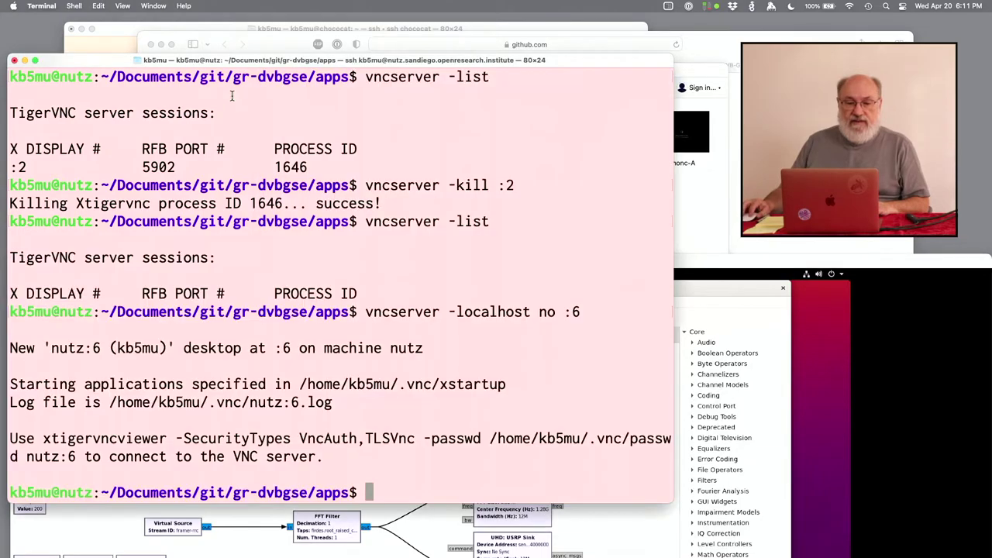
Step: Install the uhd-host package with 'sudo apt install uhd-host', confirming the installation
left_click(487, 61)
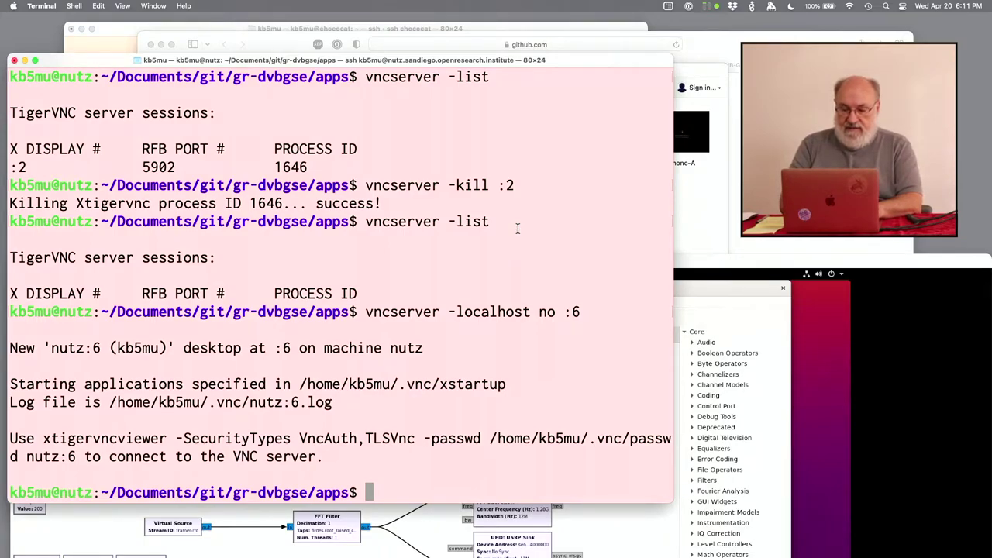
type("sudo apt instal")
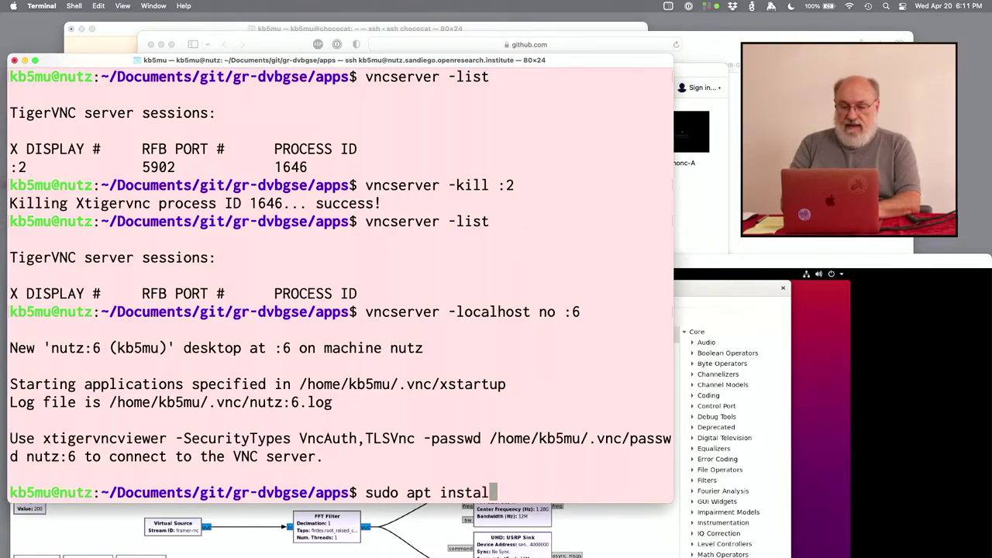
type("l uhd")
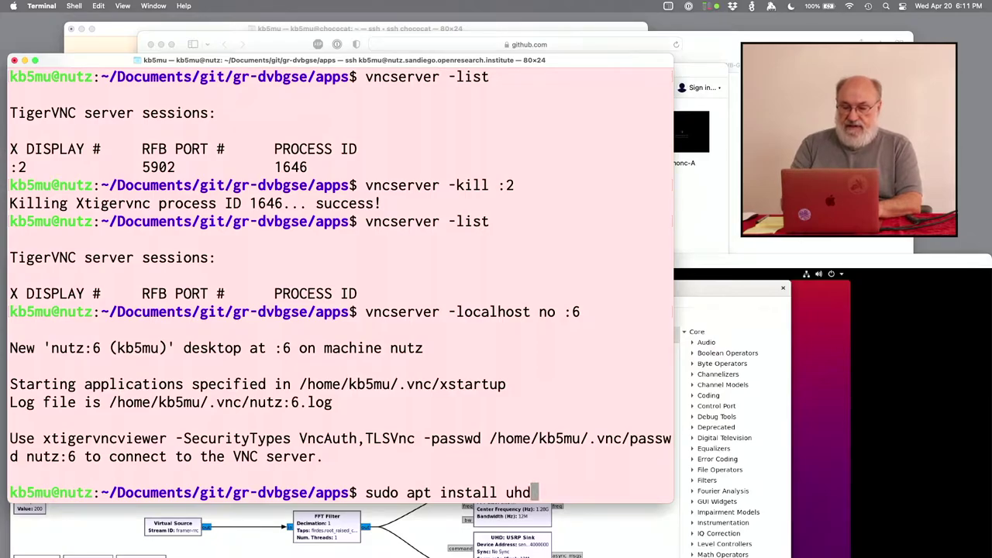
type("-")
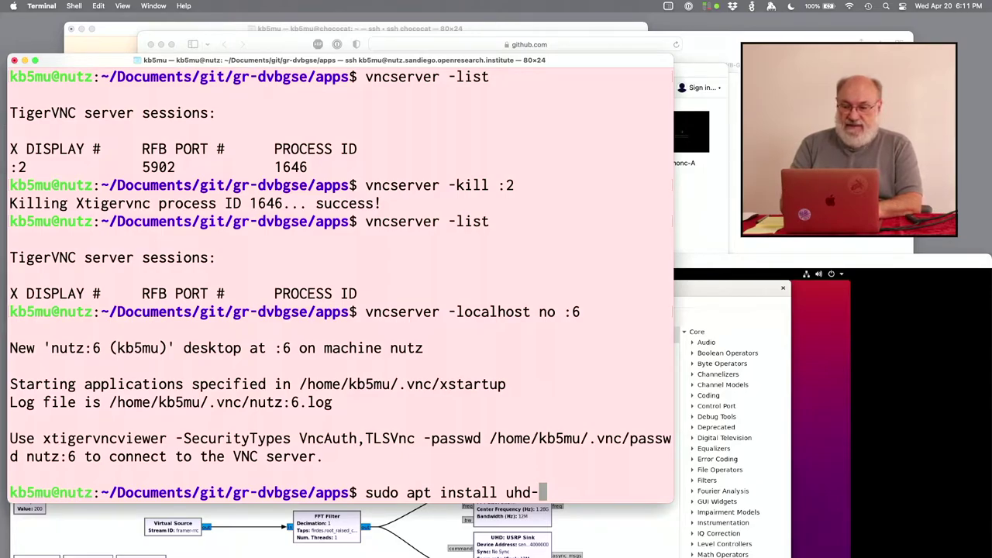
type("host")
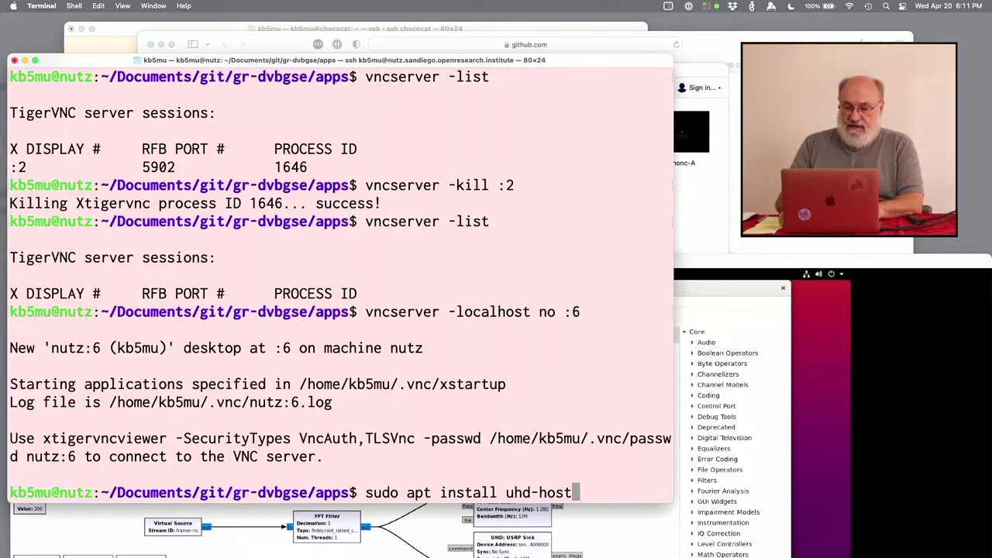
key("Return")
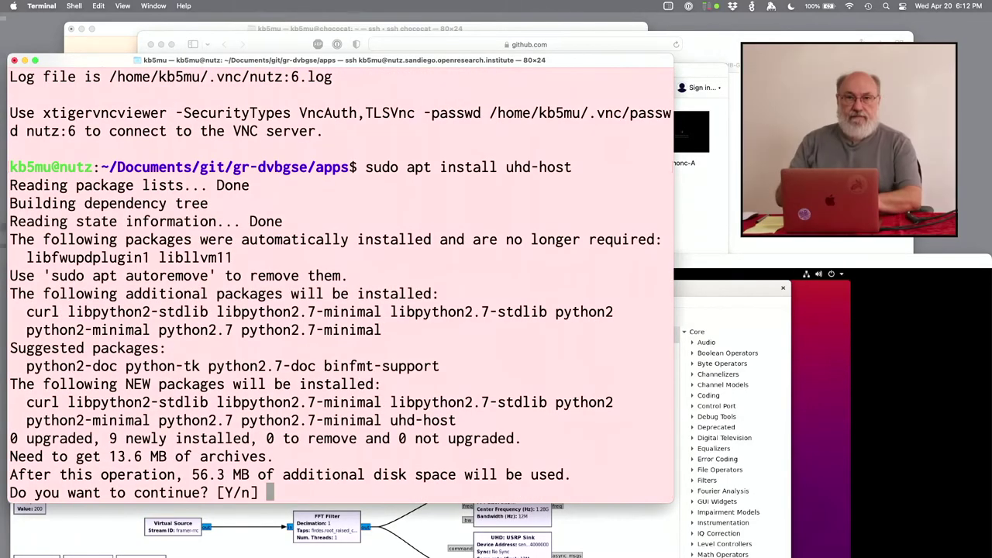
key("Return")
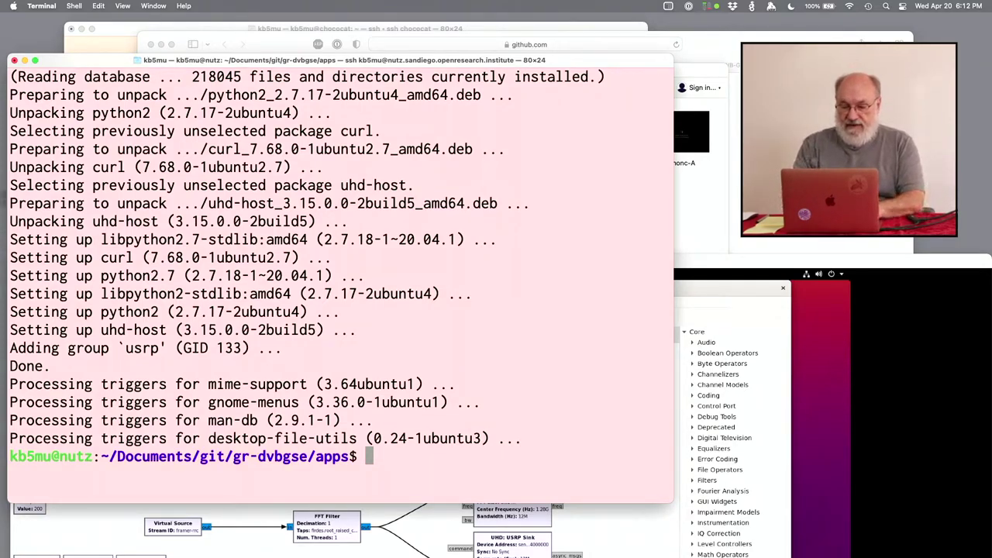
Step: Run uhd_images_downloader, which fails with a permission error
type("uhd_images")
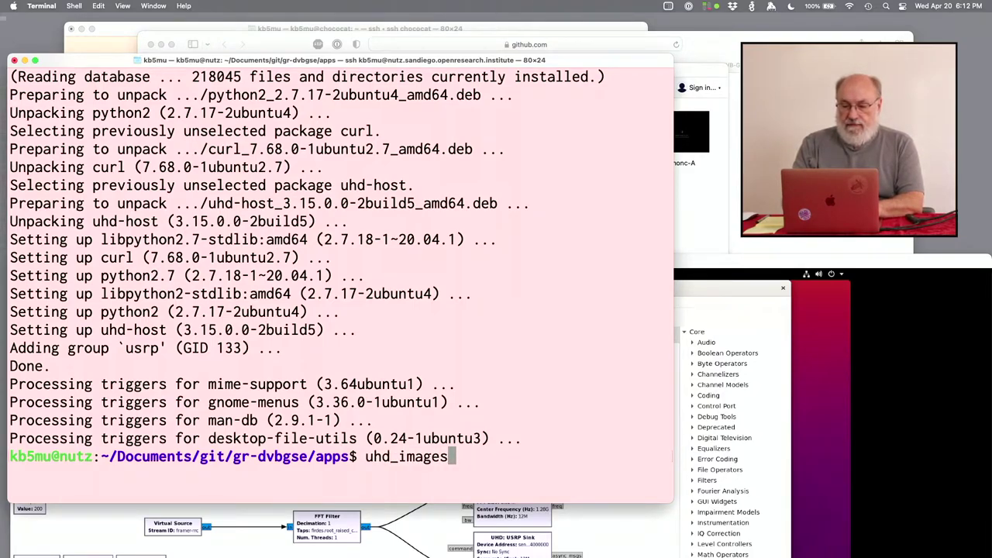
key("Tab")
key("Return")
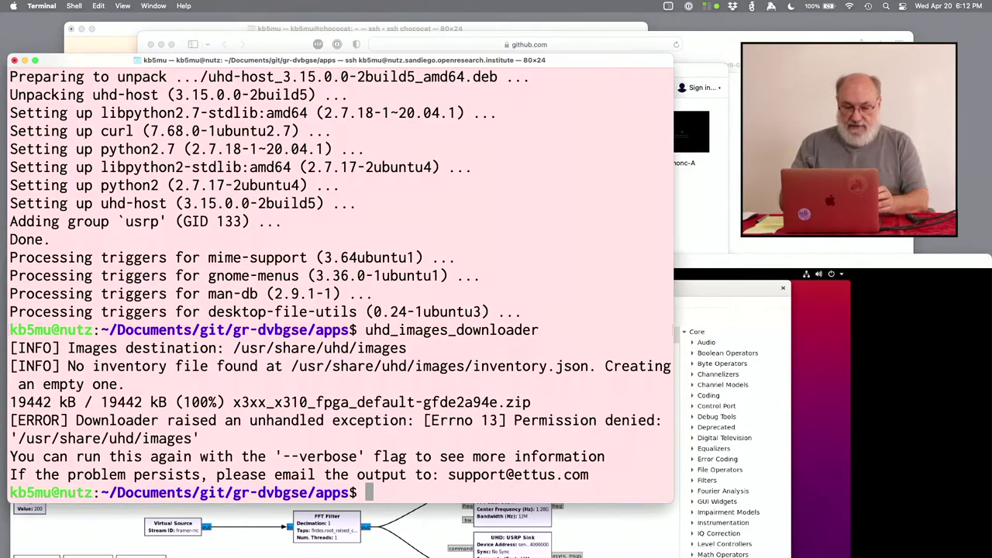
Step: Rerun the images downloader with sudo to fetch all UHD FPGA and firmware images
key("Up")
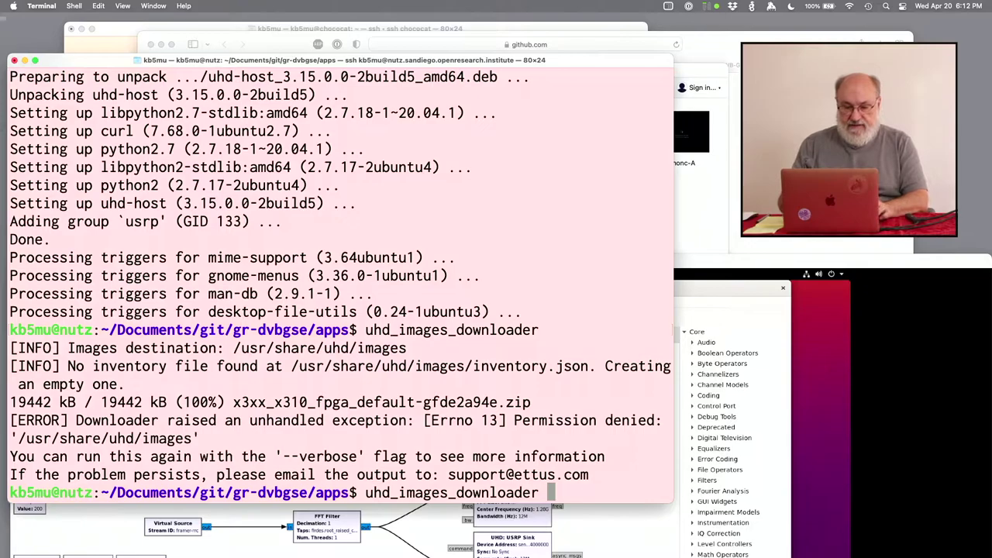
key("ctrl+a")
type("sdu")
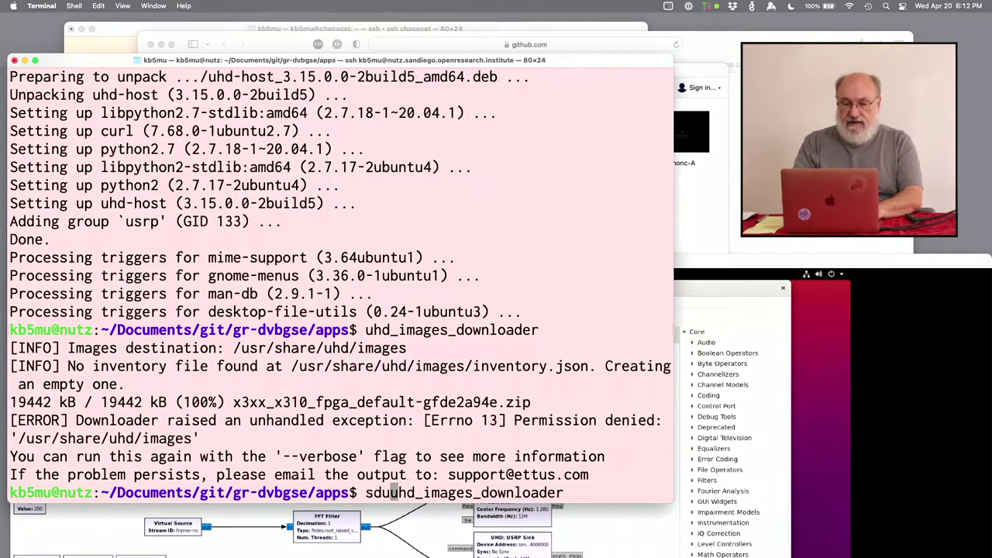
key("BackSpace")
key("BackSpace")
type("udo")
key("Return")
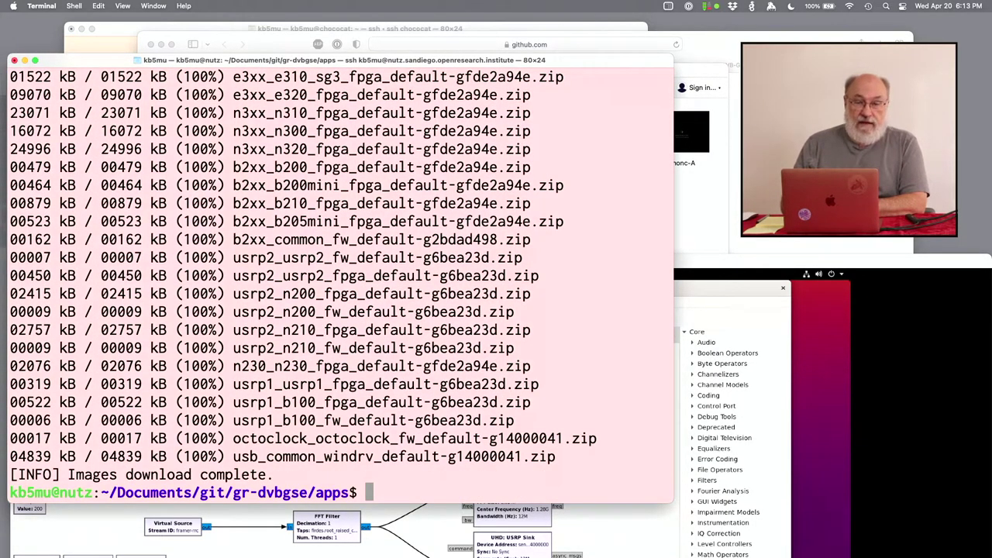
Step: Edit the recalled command into uhd_usrp_probe and run it
key("Up")
key("Up")
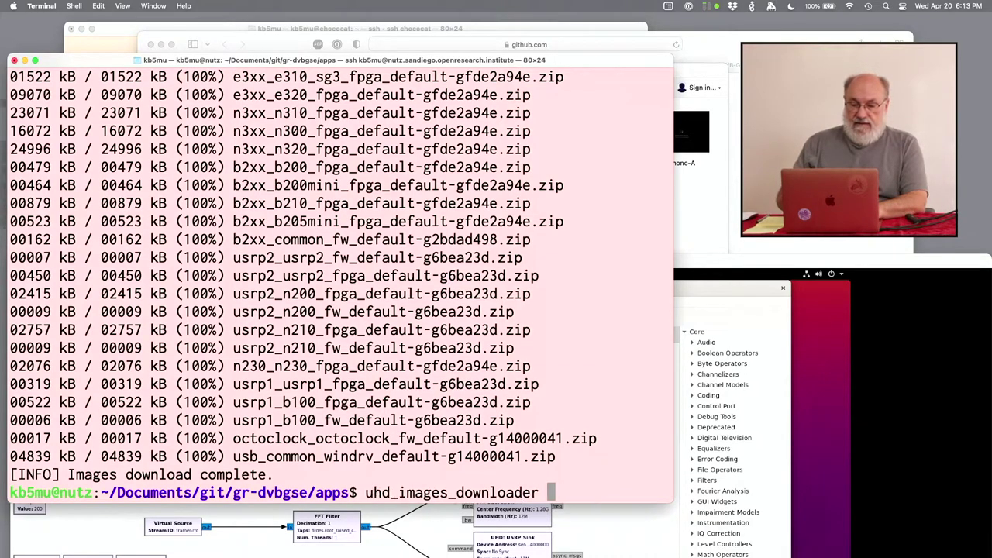
key("BackSpace")
key("BackSpace")
key("BackSpace")
key("BackSpace")
key("BackSpace")
key("BackSpace")
key("BackSpace")
key("BackSpace")
key("BackSpace")
key("BackSpace")
key("BackSpace")
key("BackSpace")
key("BackSpace")
key("BackSpace")
key("BackSpace")
key("BackSpace")
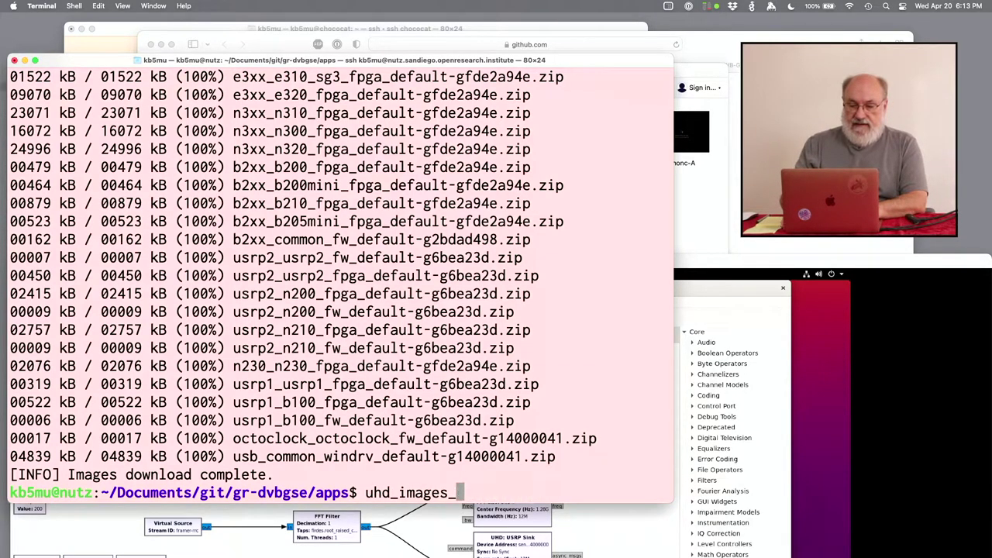
key("BackSpace")
key("BackSpace")
type("usrp_probe")
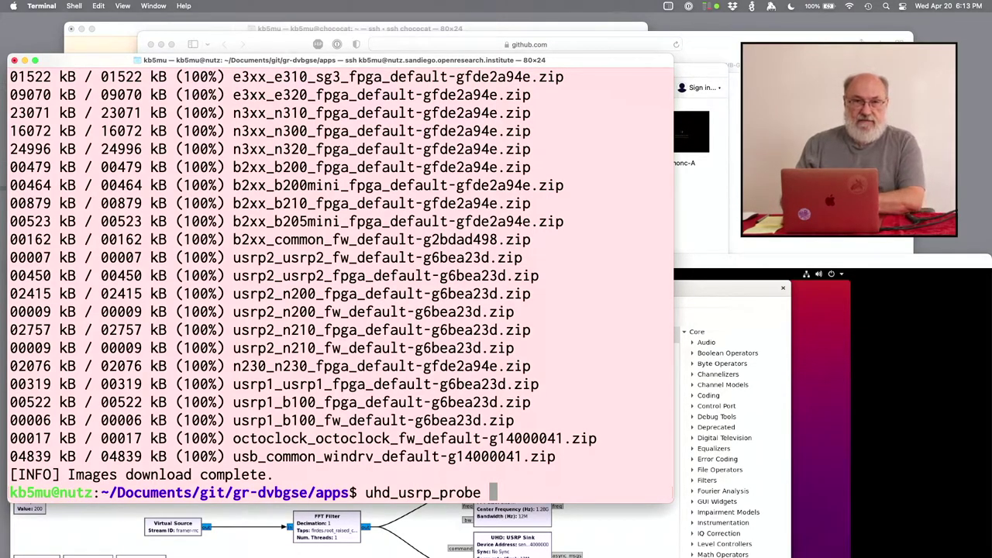
key("Return")
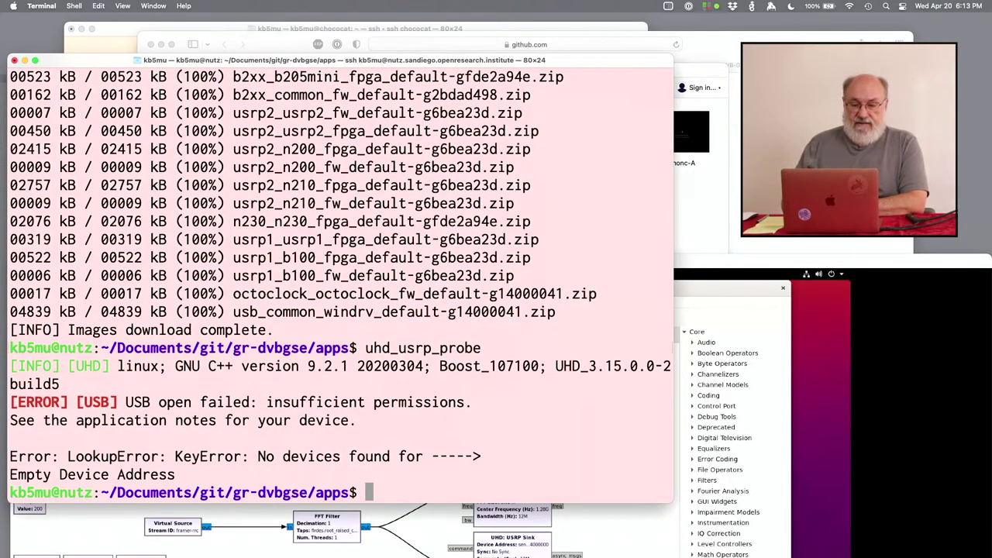
Step: Rerun uhd_usrp_probe with sudo so it detects the B210 and lists its frontends
key("Up")
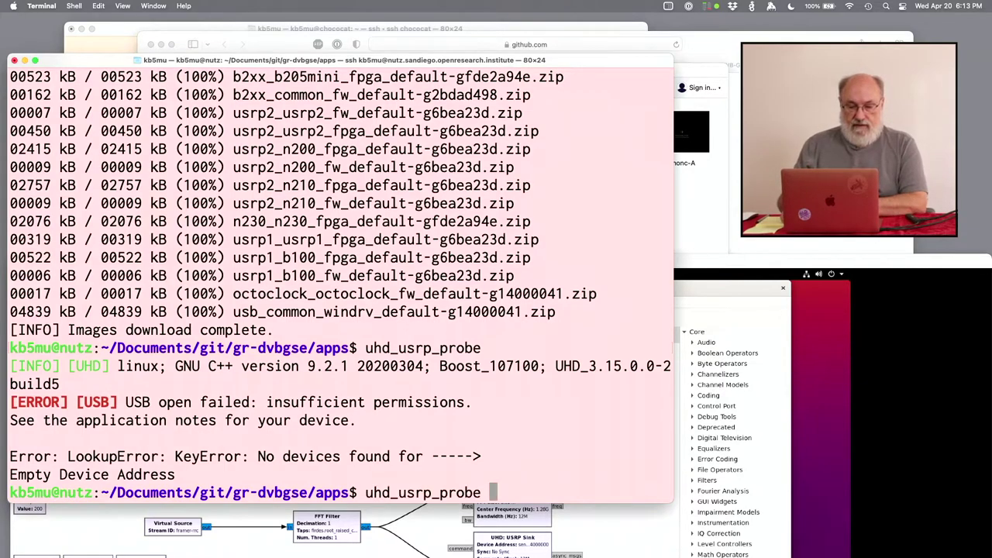
key("ctrl+a")
type("sudo")
key("Return")
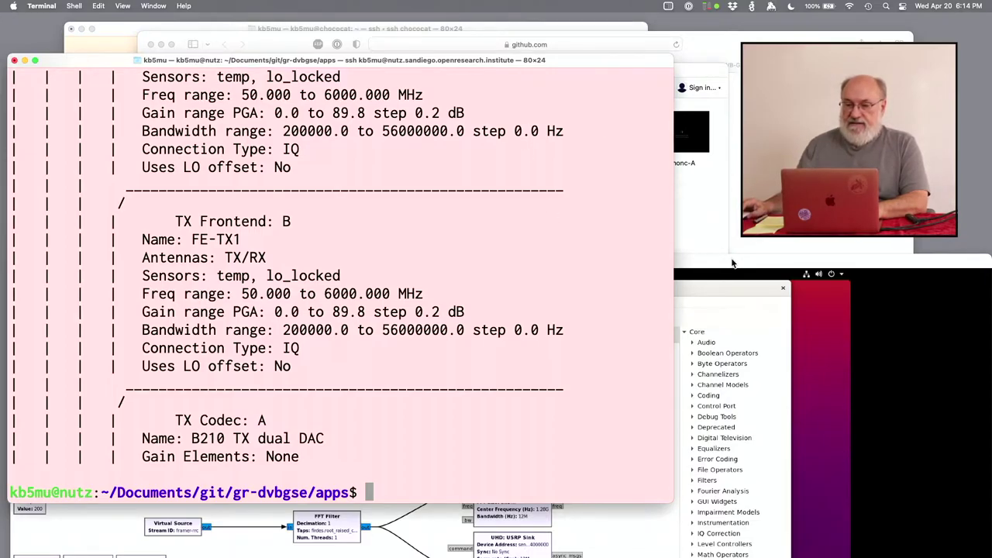
Step: Bring the GNU Radio window forward and run the dvbs2_txip flow graph again
left_click_drag(733, 262, 733, 23)
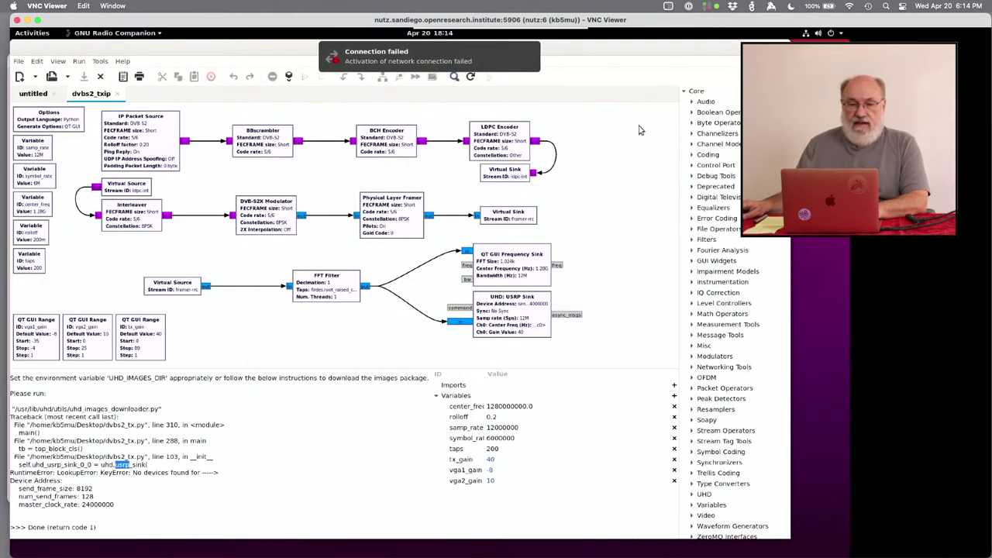
left_click(305, 77)
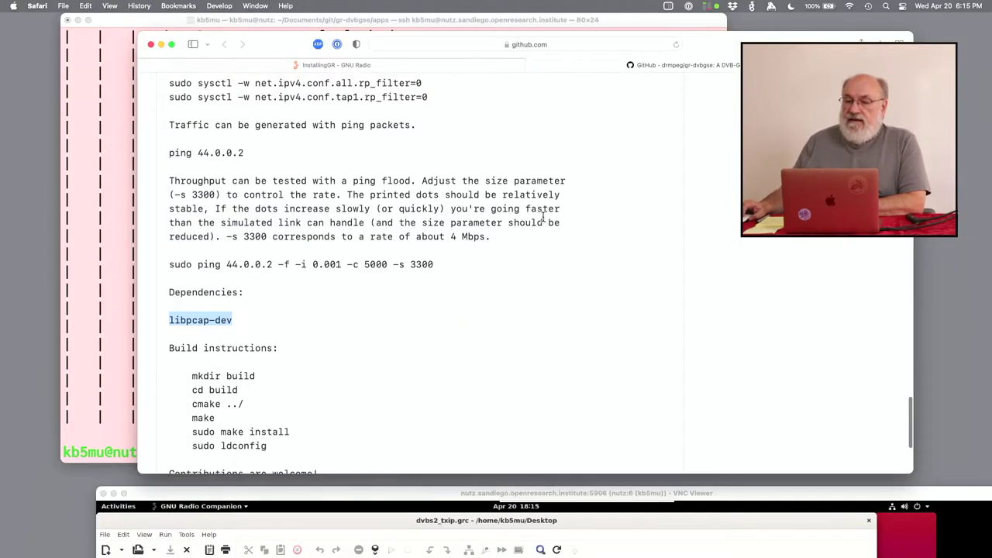
Step: Find and select the sudo setcap command in the gr-dvbgse README, then return to Terminal
scroll(542, 219, "up", 5)
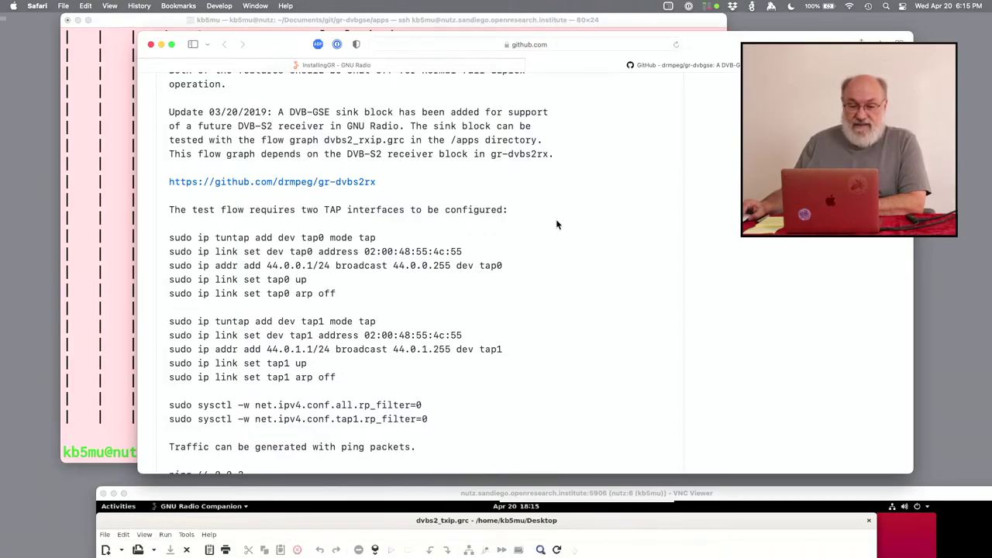
scroll(556, 222, "up", 5)
scroll(556, 224, "up", 5)
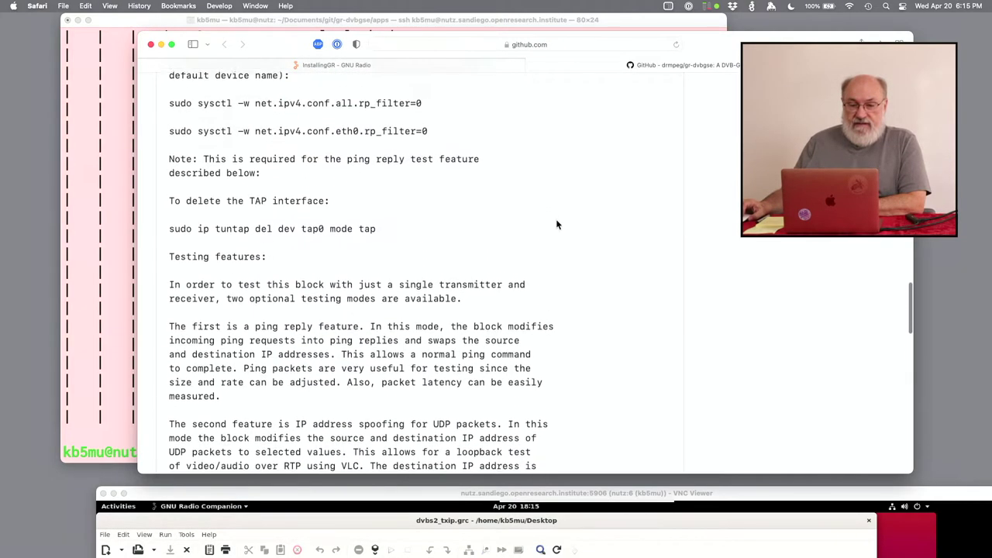
scroll(556, 224, "up", 4)
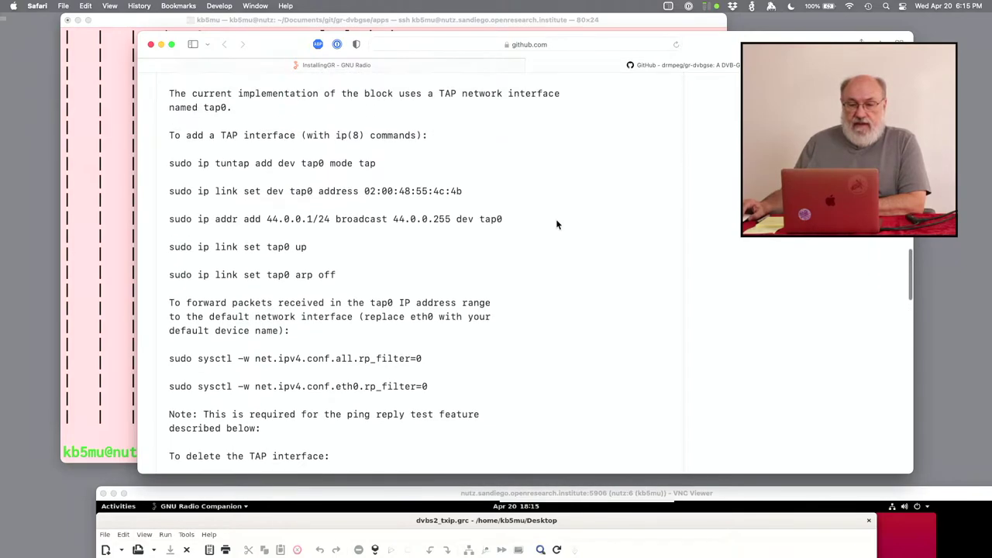
scroll(556, 224, "up", 1)
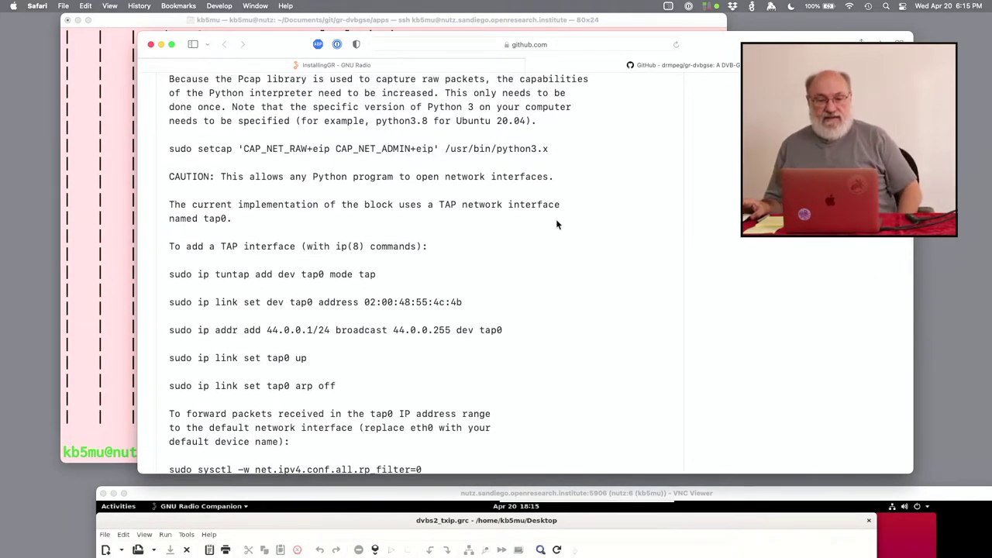
scroll(180, 149, "down", 1)
triple_click(180, 149)
left_click_drag(259, 150, 560, 145)
key("super+c")
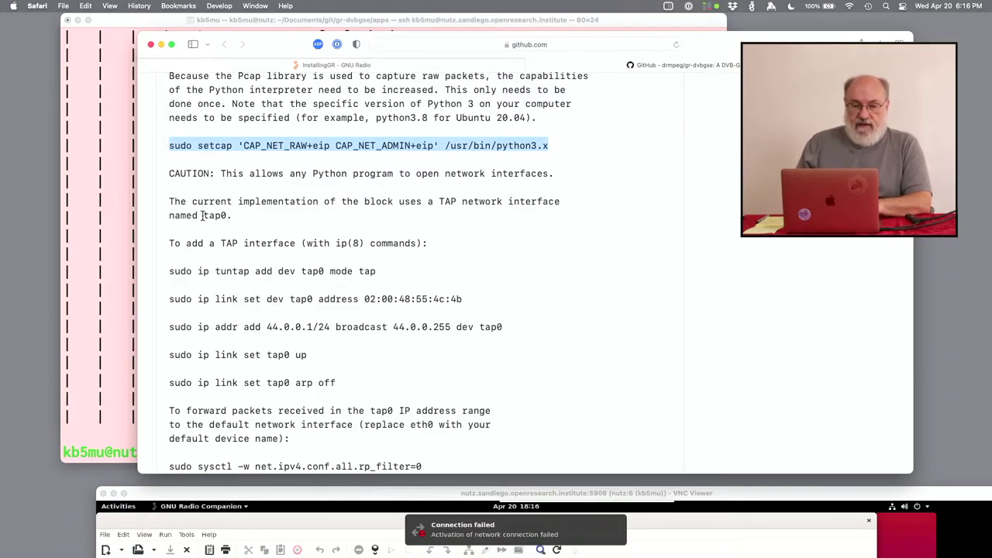
left_click(121, 231)
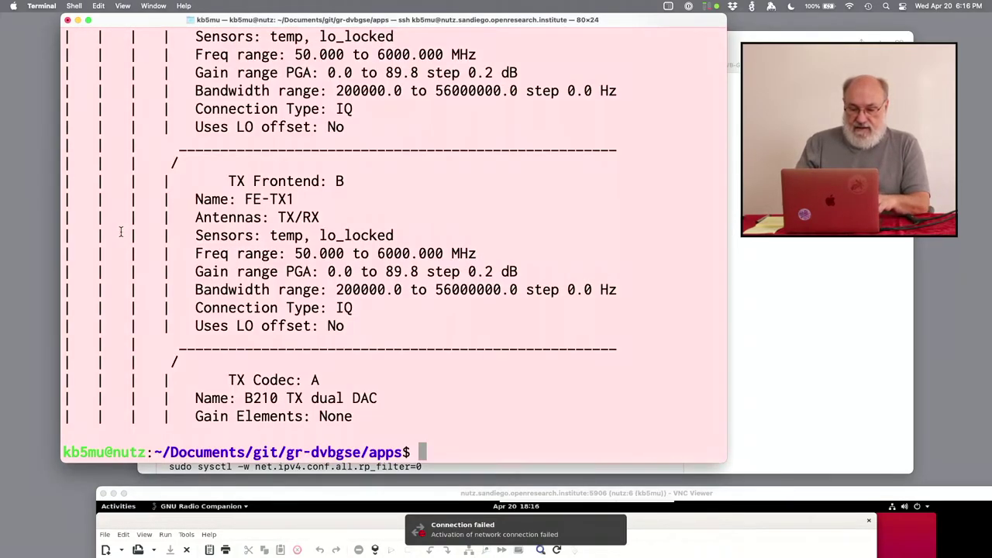
Step: Run the pasted setcap command, then rerun it on /usr/bin/python3.8 after python3.x fails
key("super+v")
key("Return")
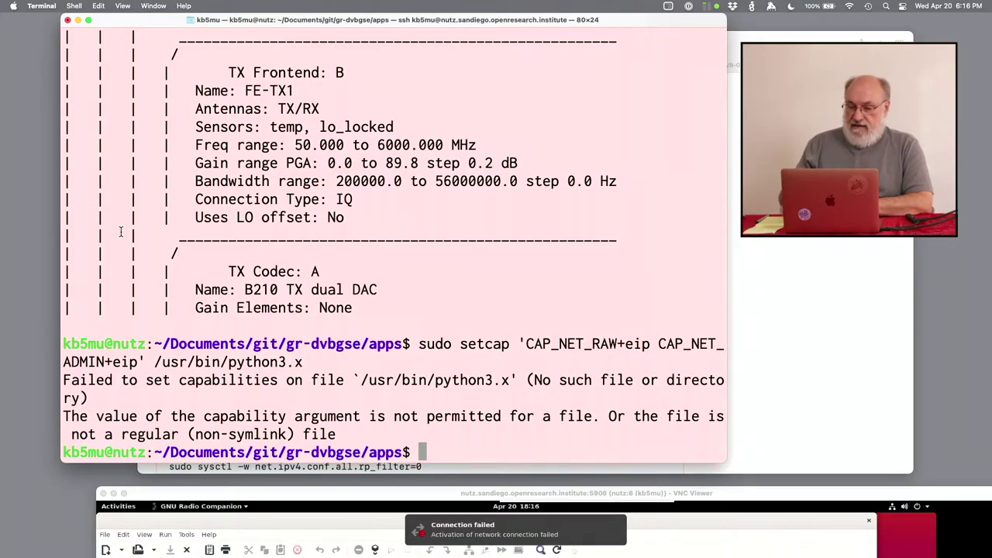
key("Up")
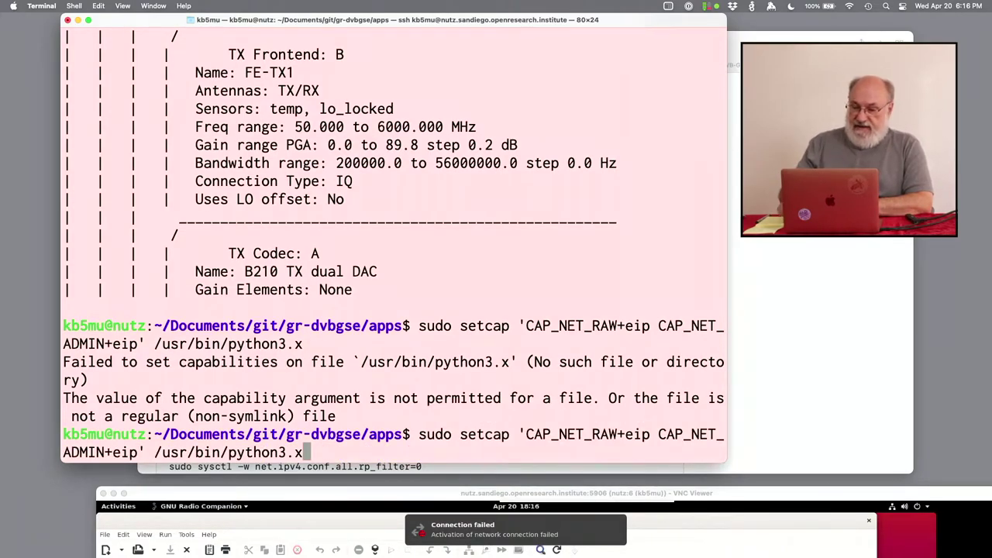
key("BackSpace")
type("8")
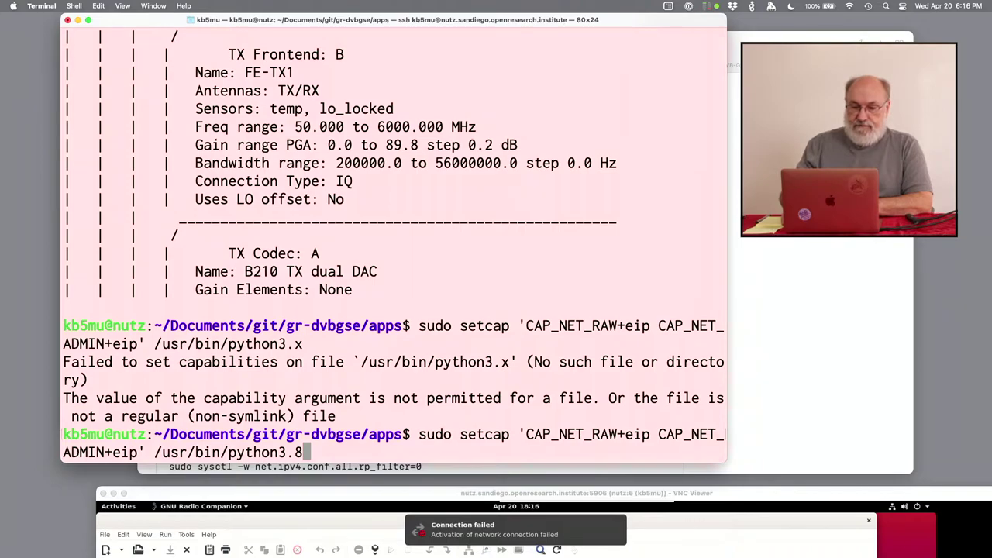
key("Return")
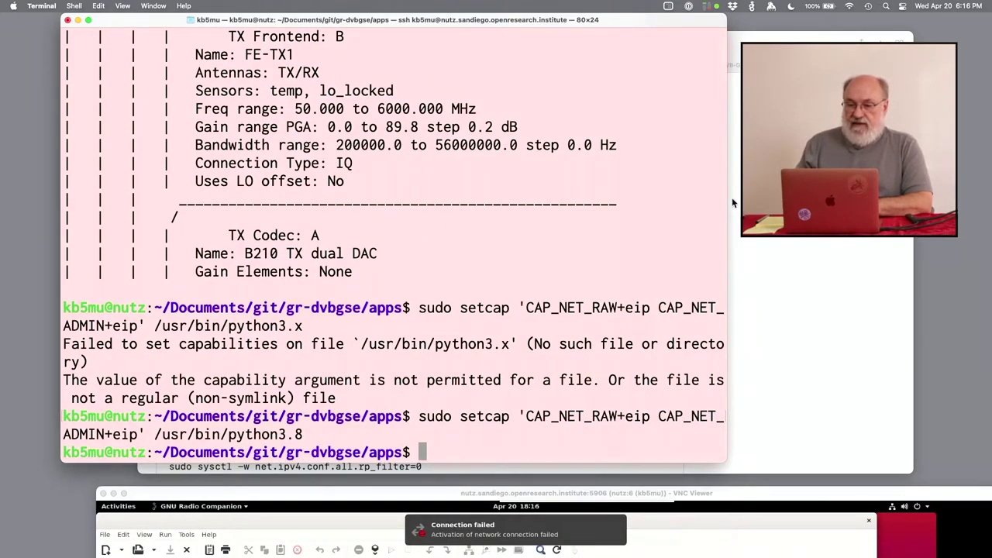
key("super+Tab")
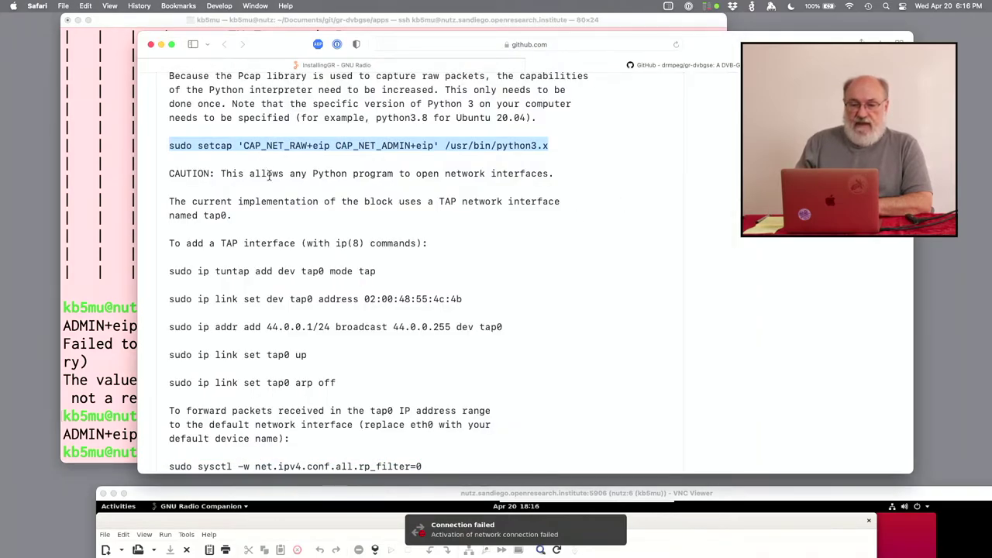
Step: Select the five sudo ip commands for tap0, from tuntap through arp off
left_click_drag(310, 258, 361, 385)
key("super+c")
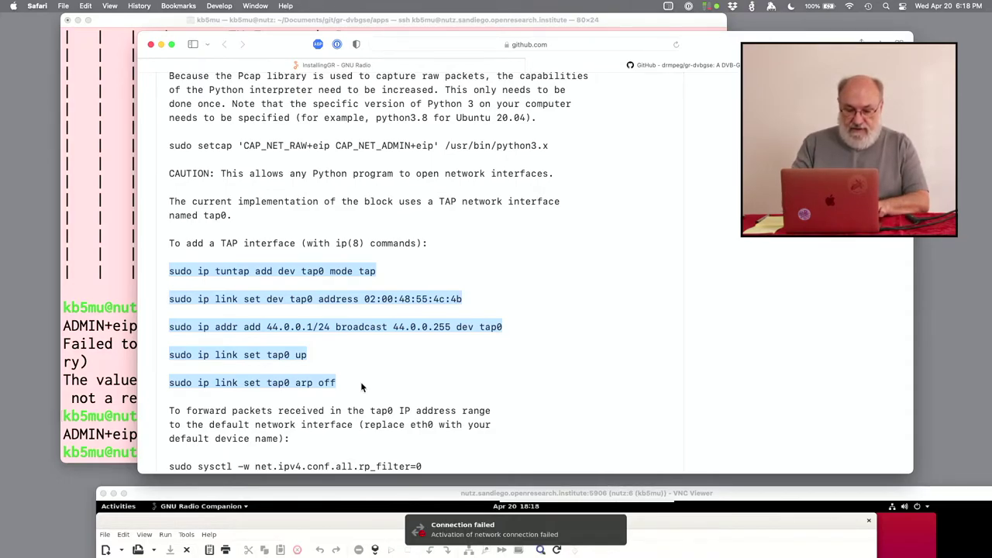
Step: Paste and run the five tap0 setup commands, try ifconfig, then install net-tools
left_click(124, 310)
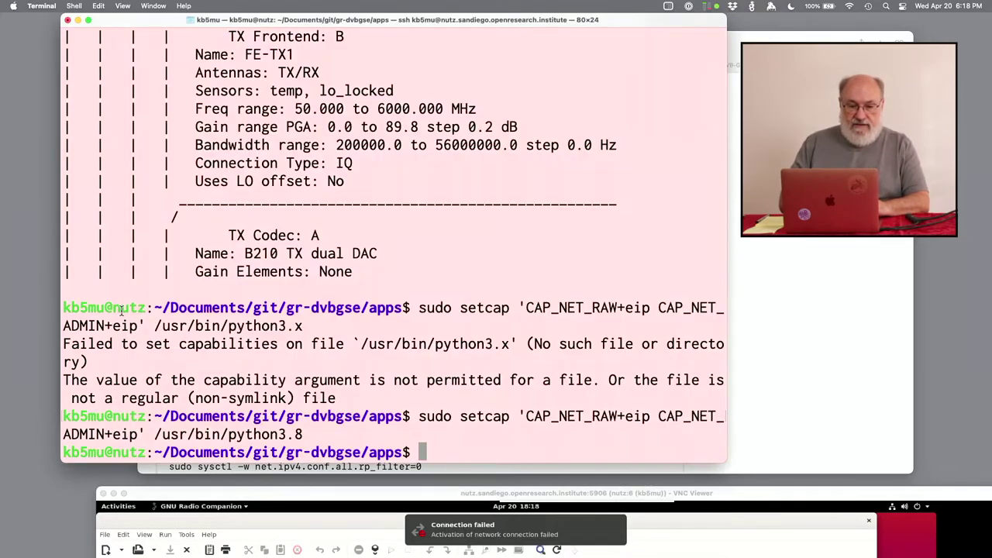
key("super+v")
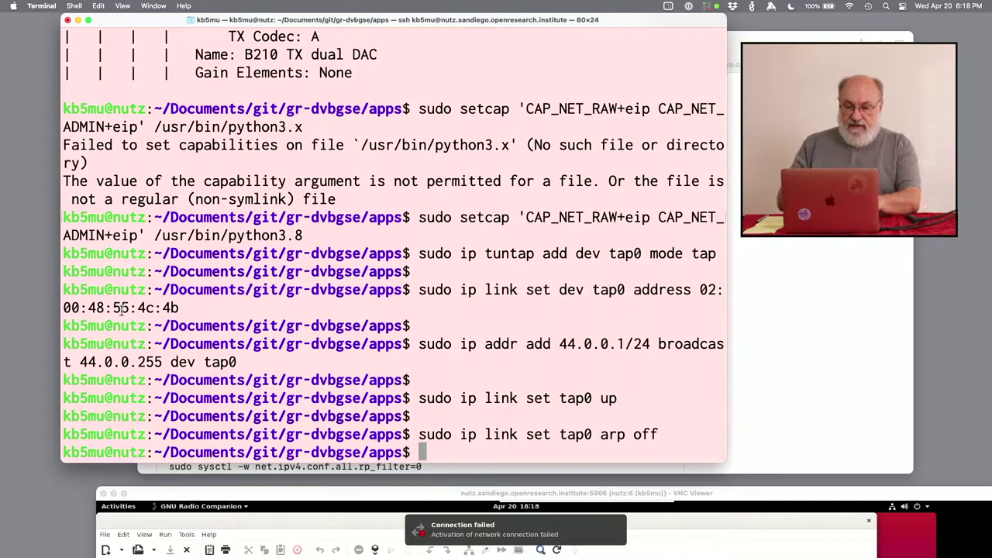
type("ifconfig")
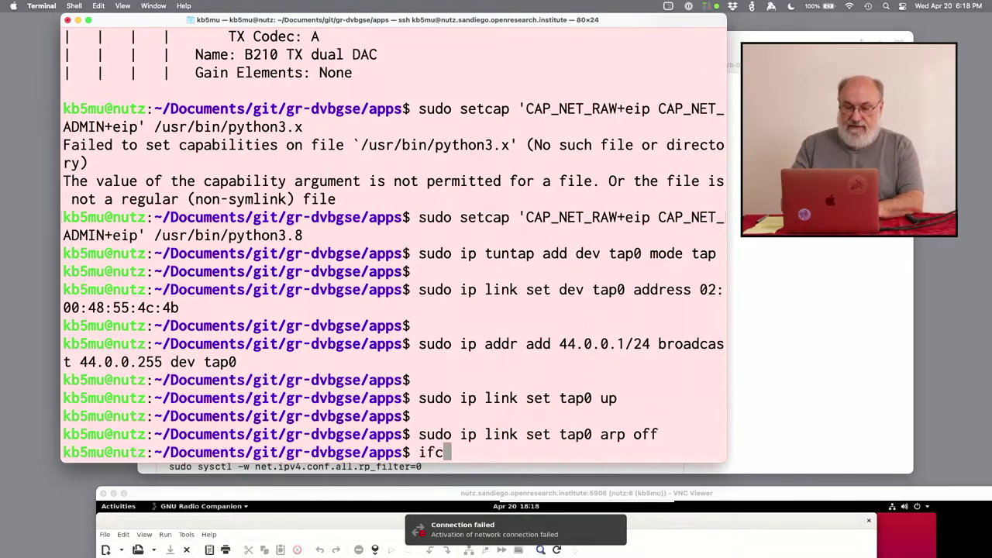
key("Return")
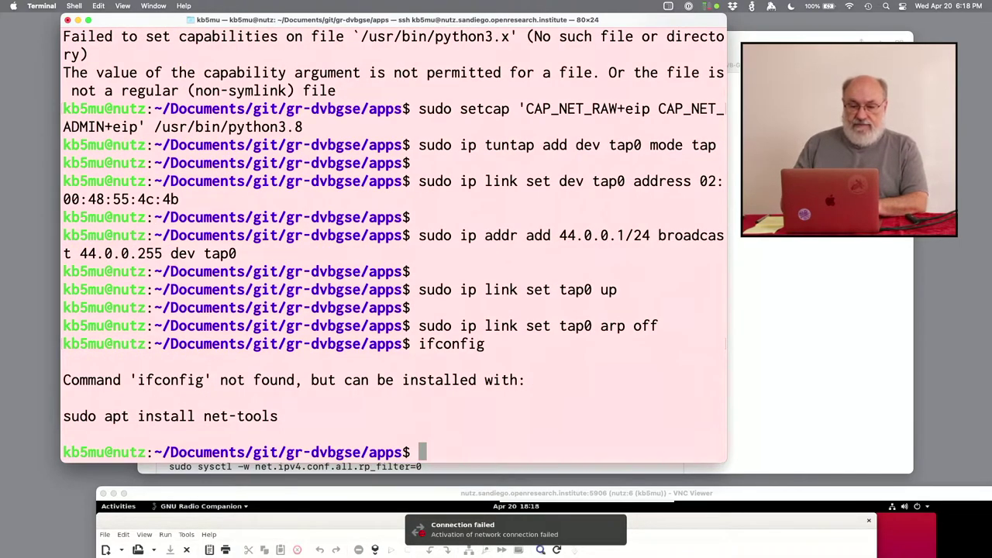
type("sudo ")
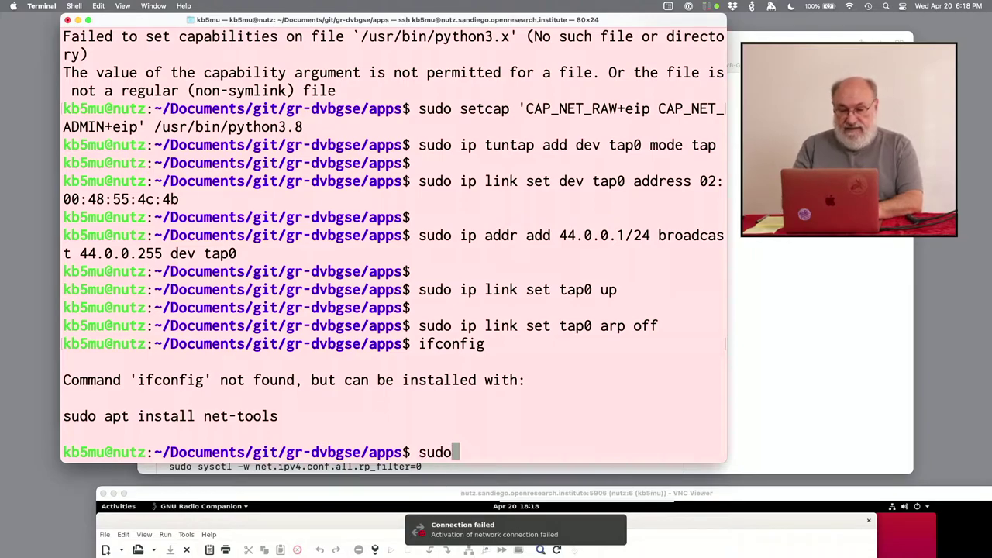
type("apt instal")
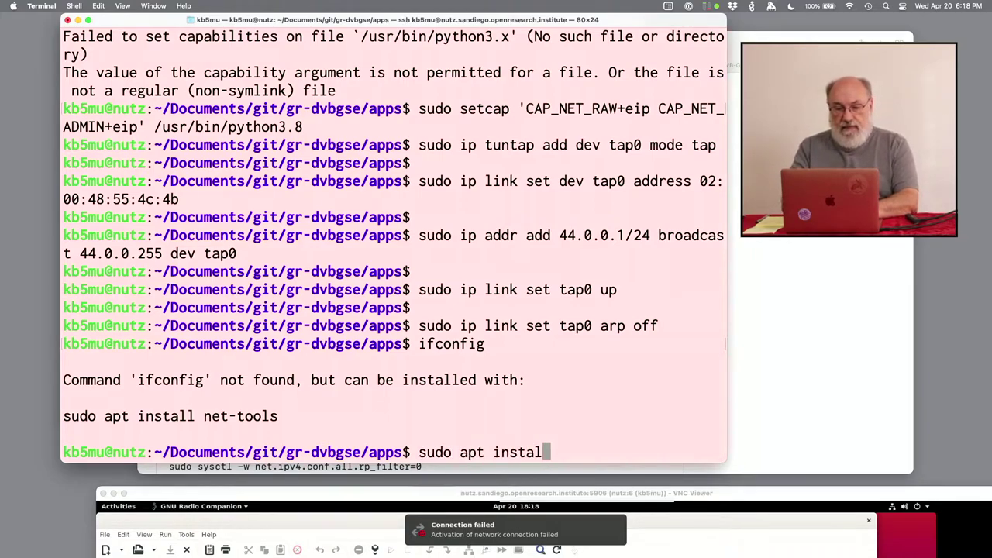
type("l net-tools")
key("Return")
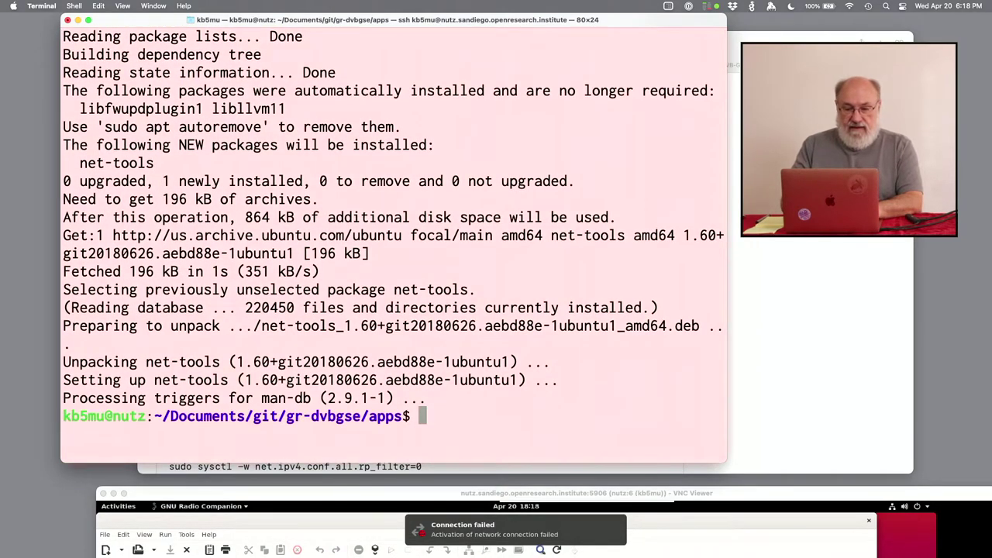
Step: Rerun ifconfig and scroll through tap0, enp1s0, enx5c857e375fe0 and lo
key("Up")
key("Up")
key("Return")
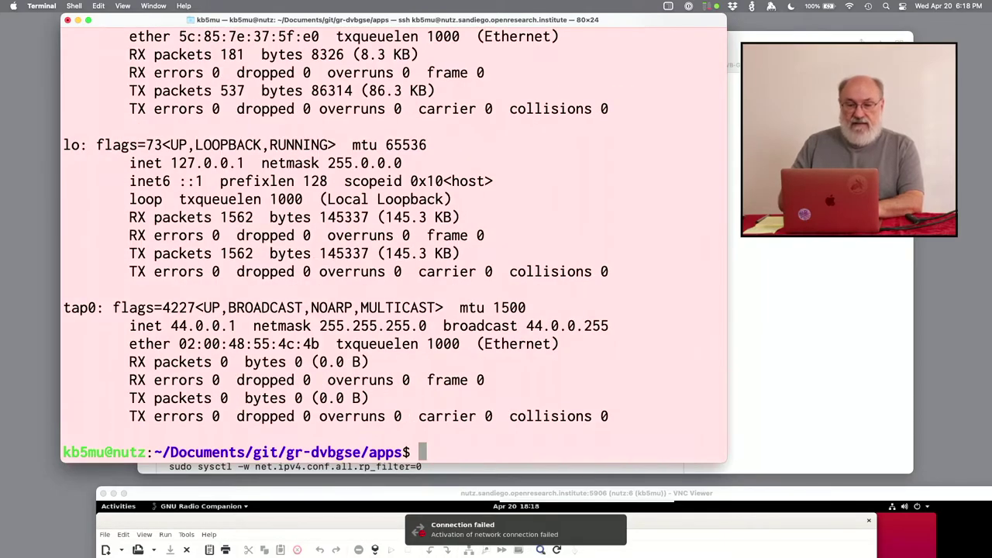
scroll(248, 226, "up", 5)
scroll(248, 227, "down", 2)
scroll(248, 226, "down", 3)
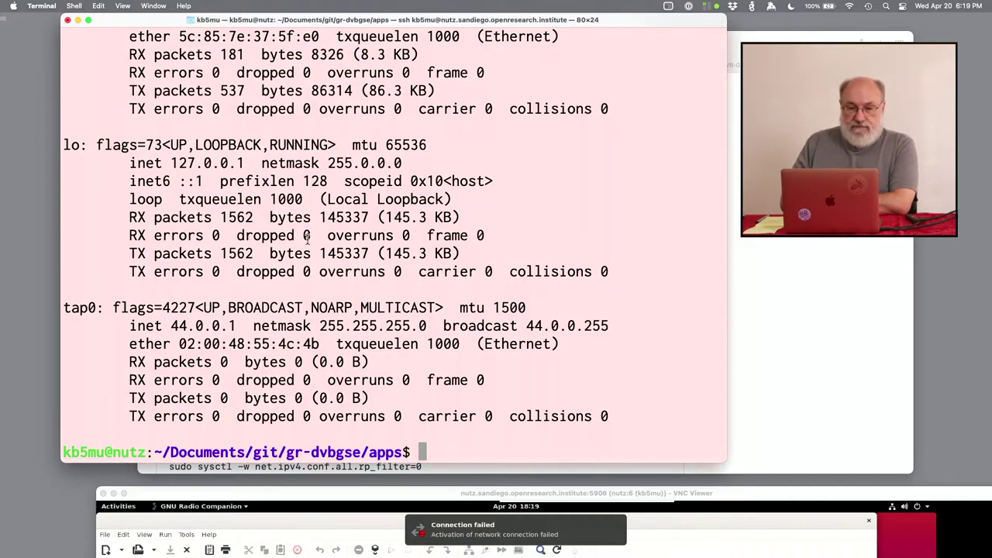
scroll(306, 243, "up", 1)
scroll(306, 243, "up", 5)
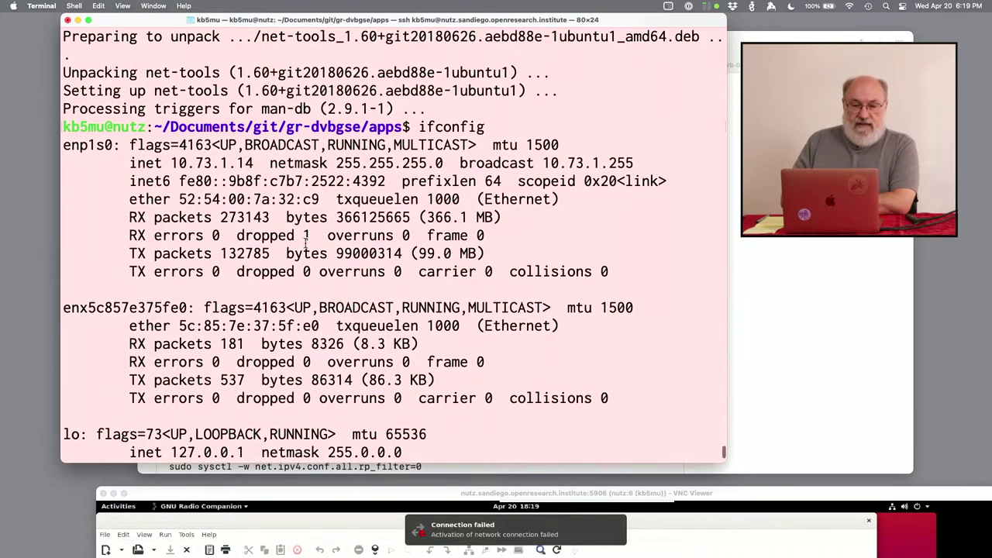
scroll(305, 243, "down", 1)
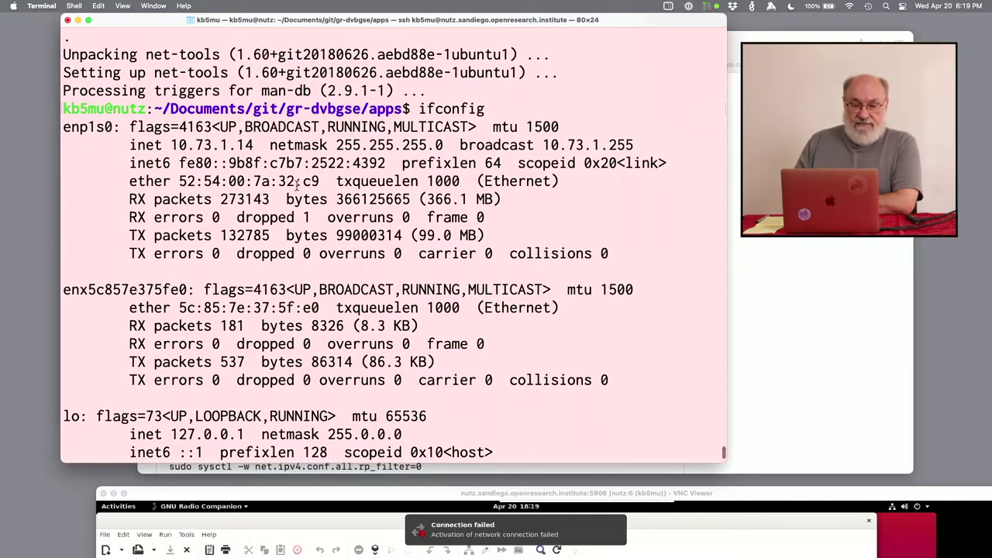
scroll(296, 184, "down", 3)
scroll(296, 184, "up", 2)
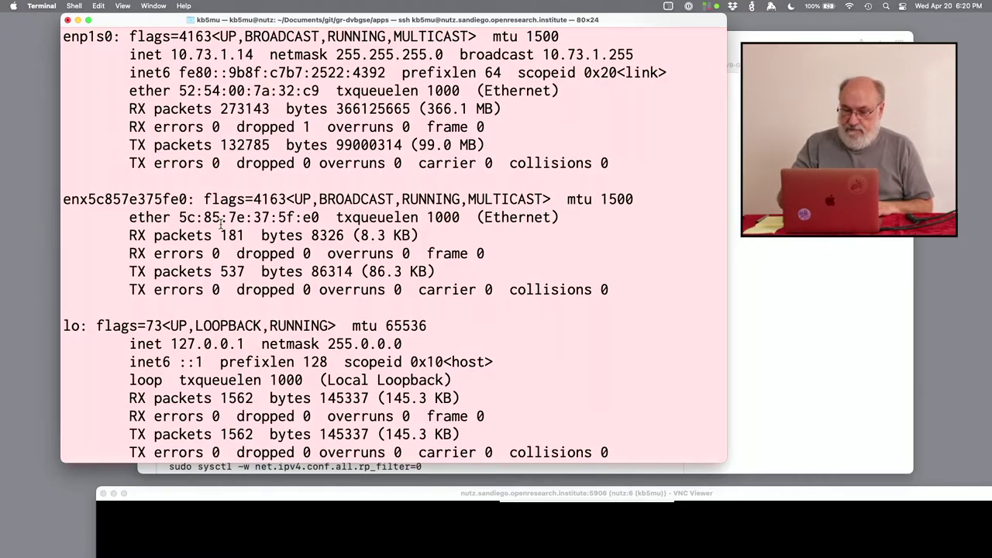
Step: Add address 44.0.1.99/24 with broadcast 44.0.1.255 to enx5c857e375fe0 via sudo ip addr add
key("Return")
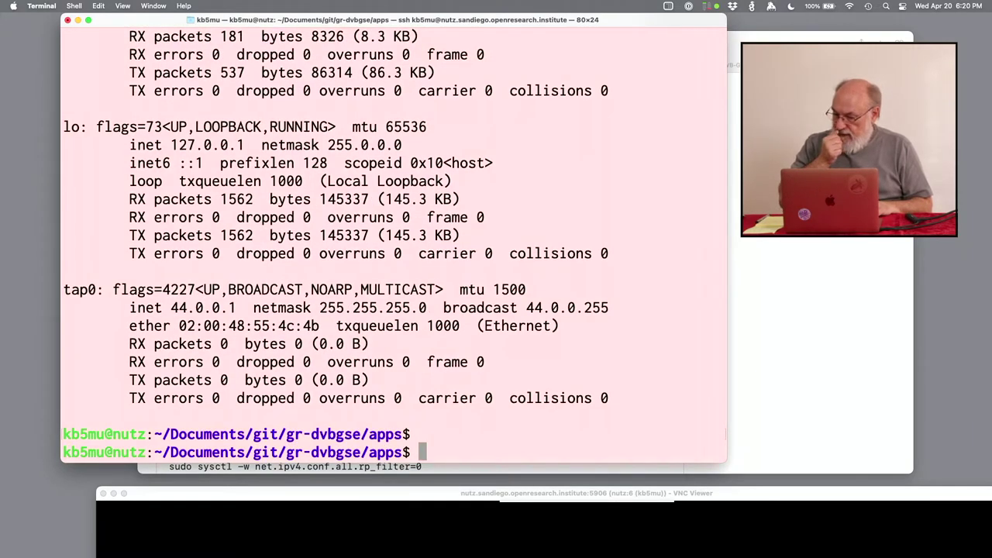
type("sudo ip ")
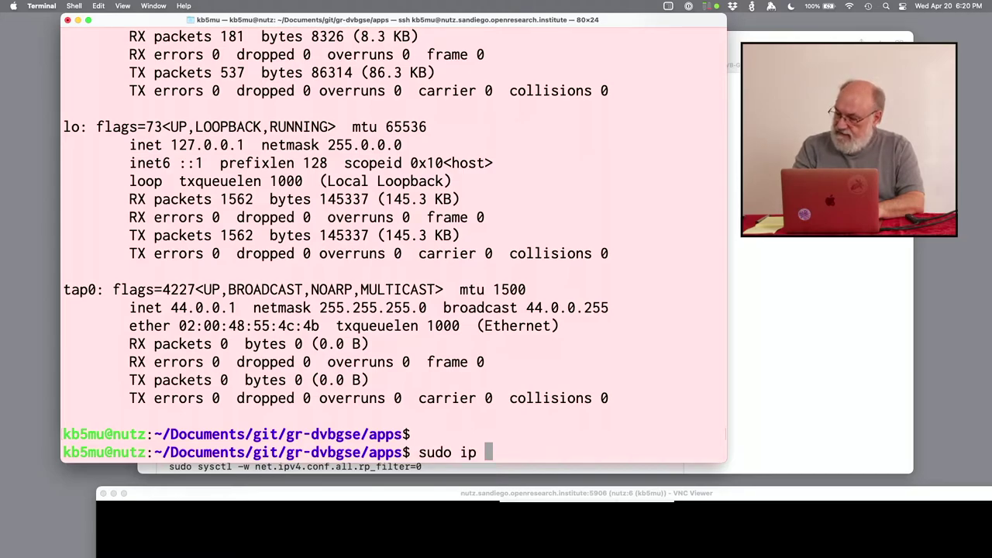
type("addr add")
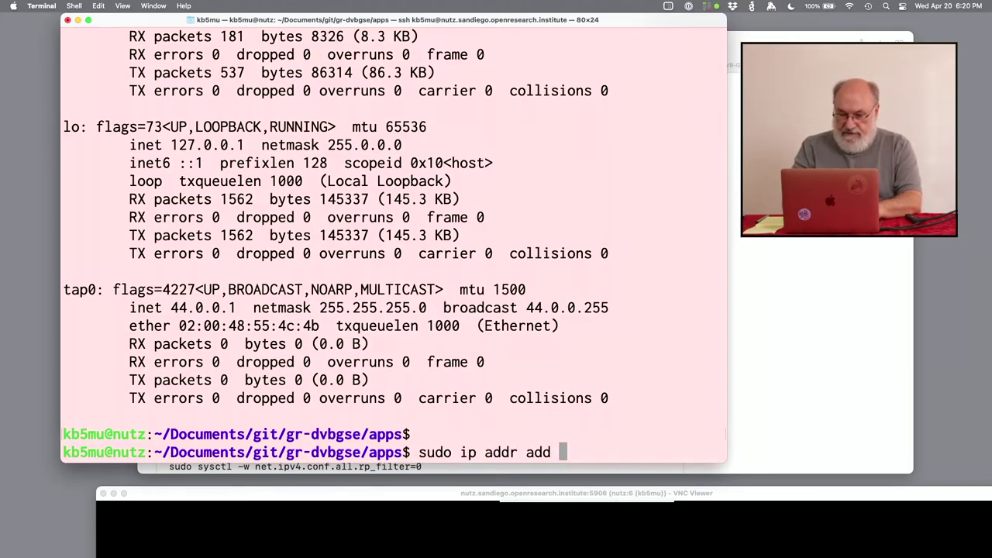
type(" 44.0.1")
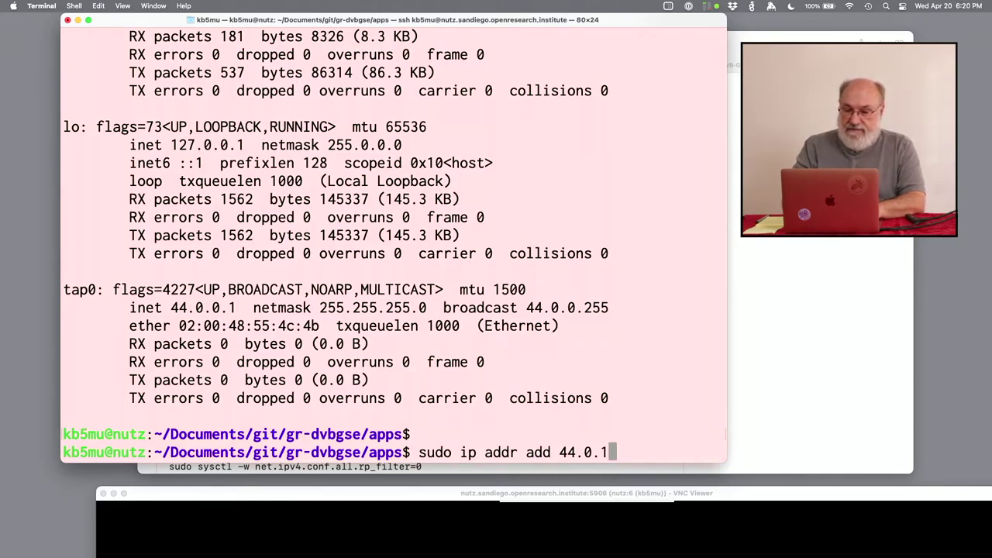
type(".99/24 broad")
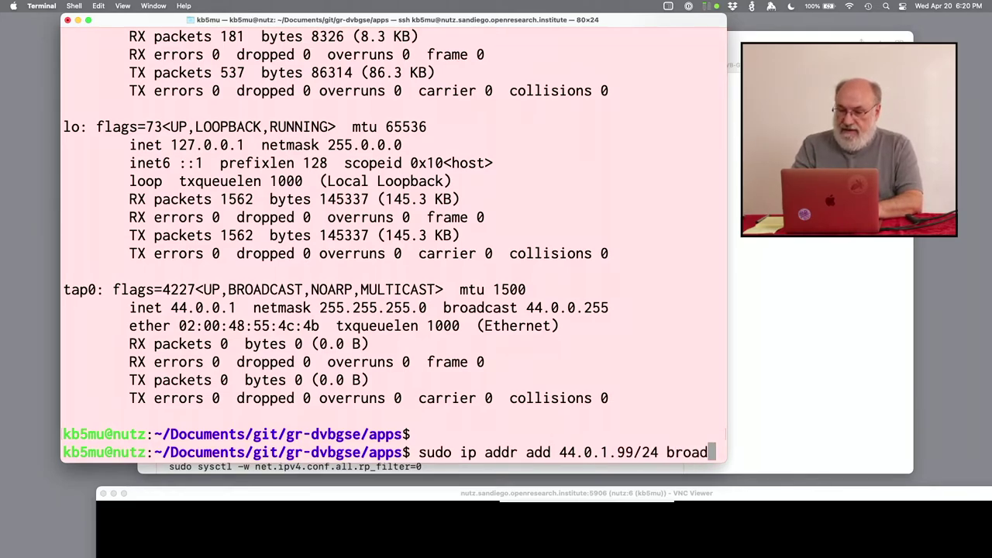
type("cast 44.0.")
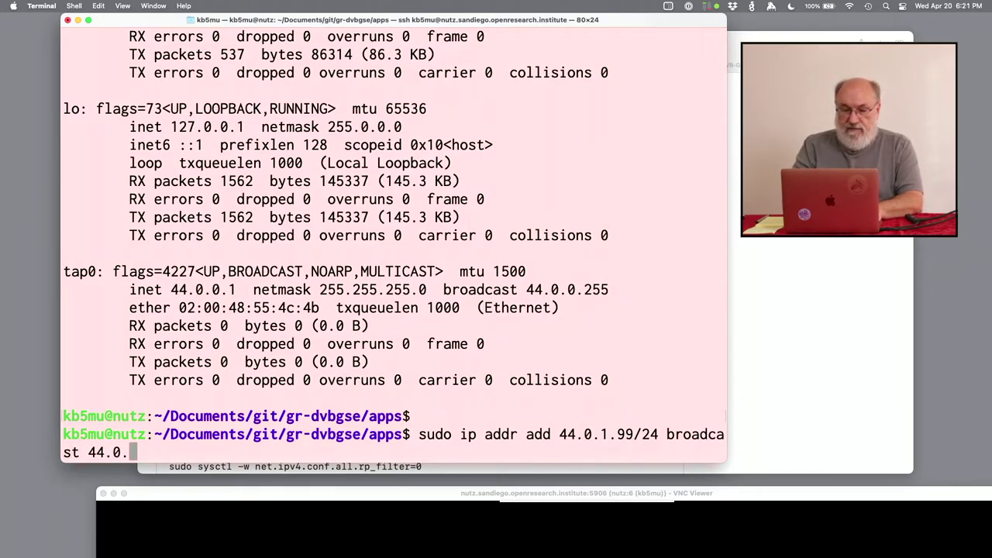
type("1.255")
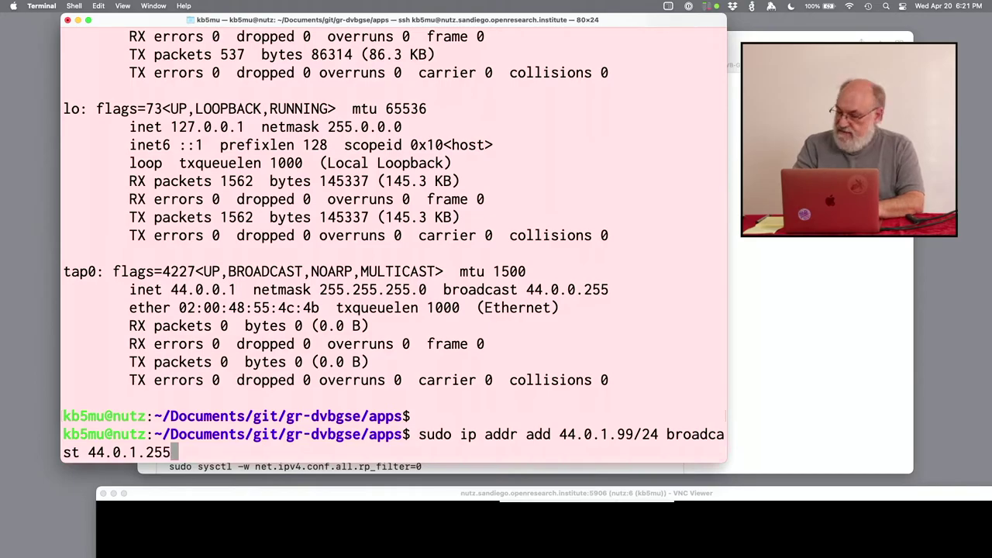
type(" dev enx")
key("Tab")
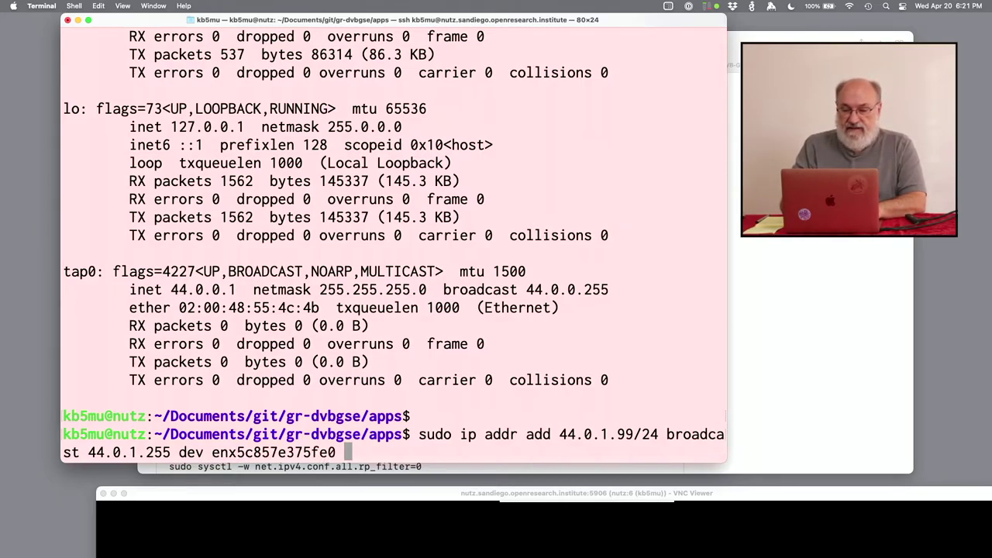
key("Return")
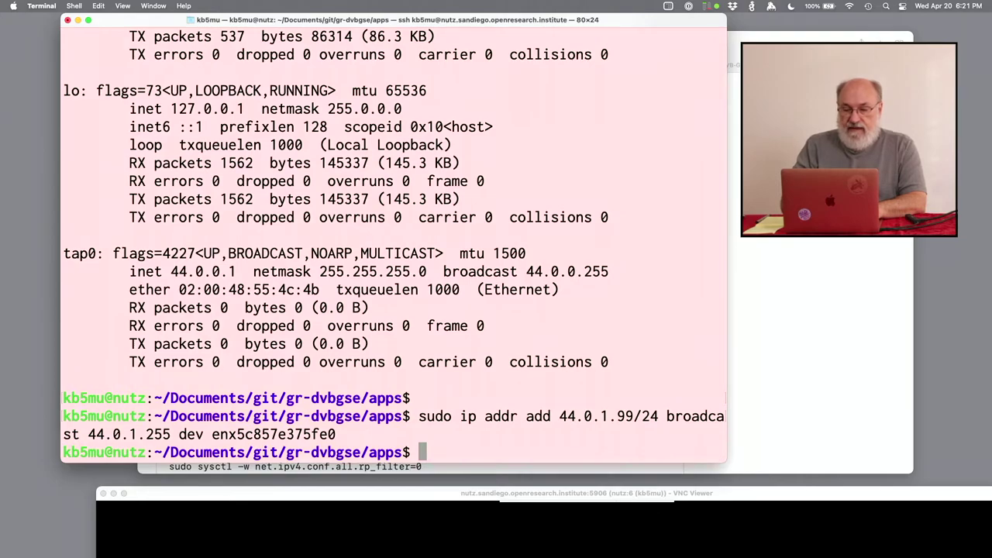
type("ifconfig")
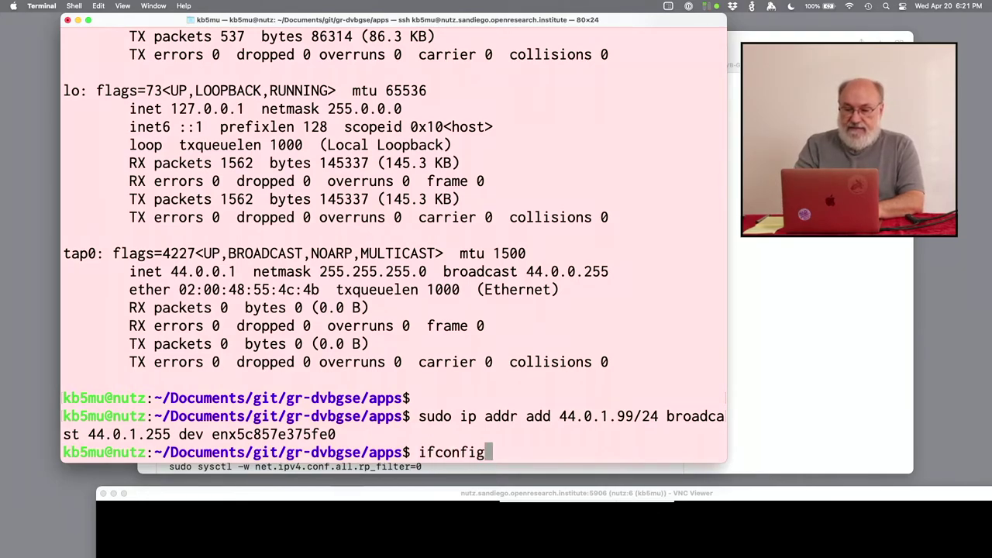
key("Return")
scroll(218, 202, "up", 4)
scroll(217, 186, "down", 1)
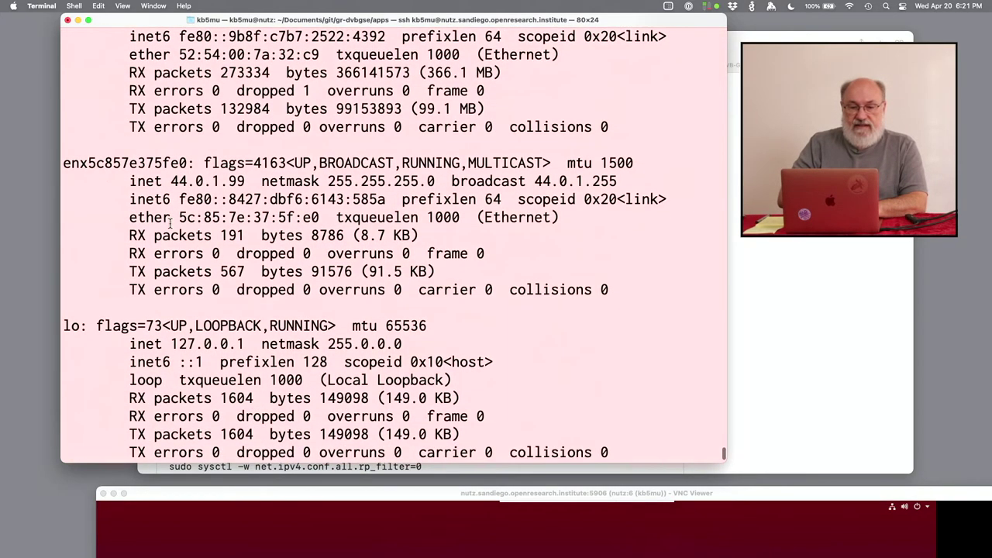
triple_click(184, 180)
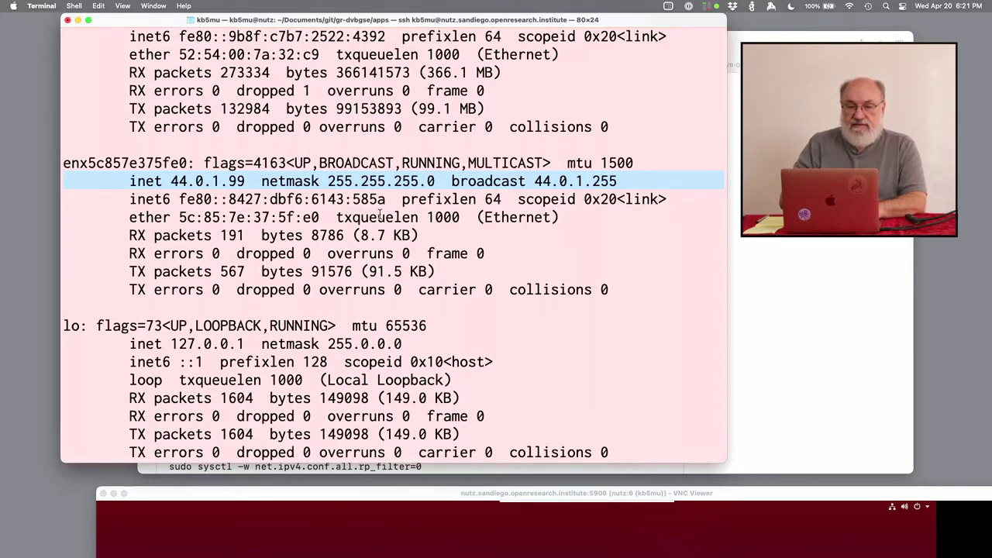
scroll(378, 217, "down", 5)
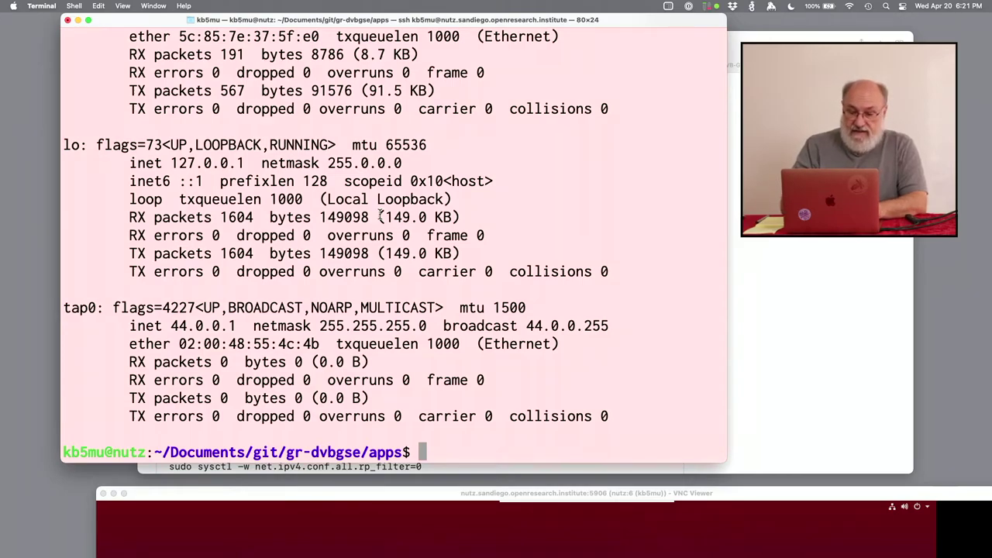
Step: Install wireshark and tshark with apt, accepting the download and allowing non-superuser packet capture
type("sudo apt instal")
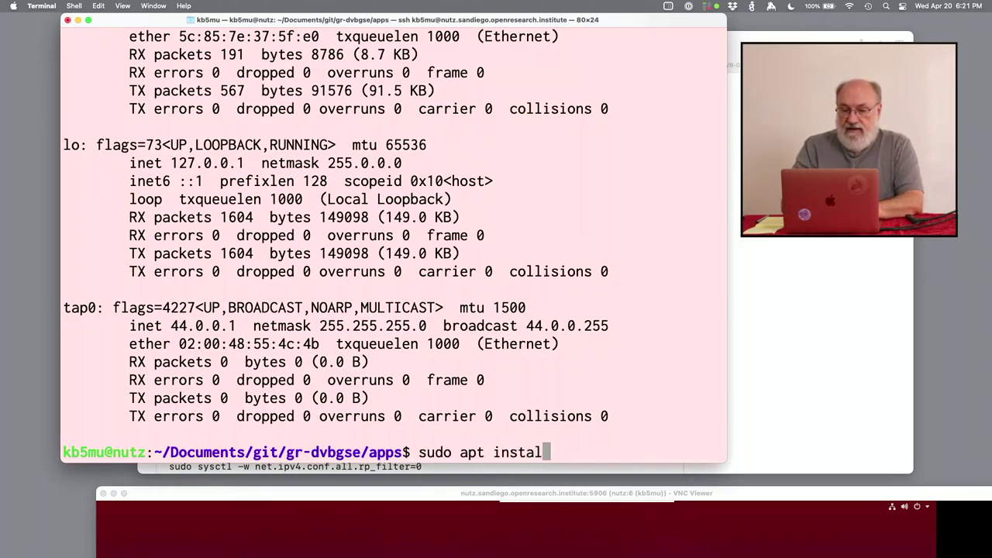
type("l wireshark")
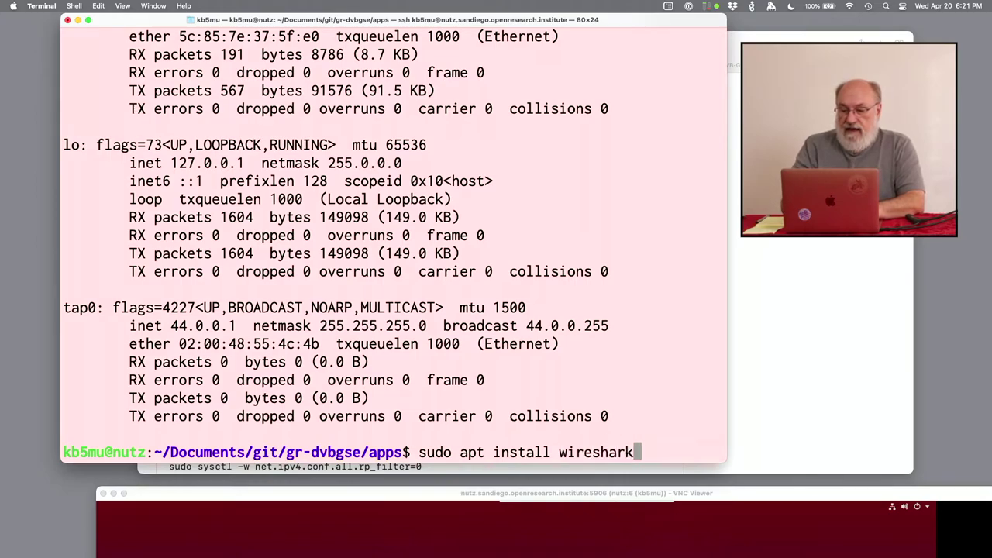
type(" tshark")
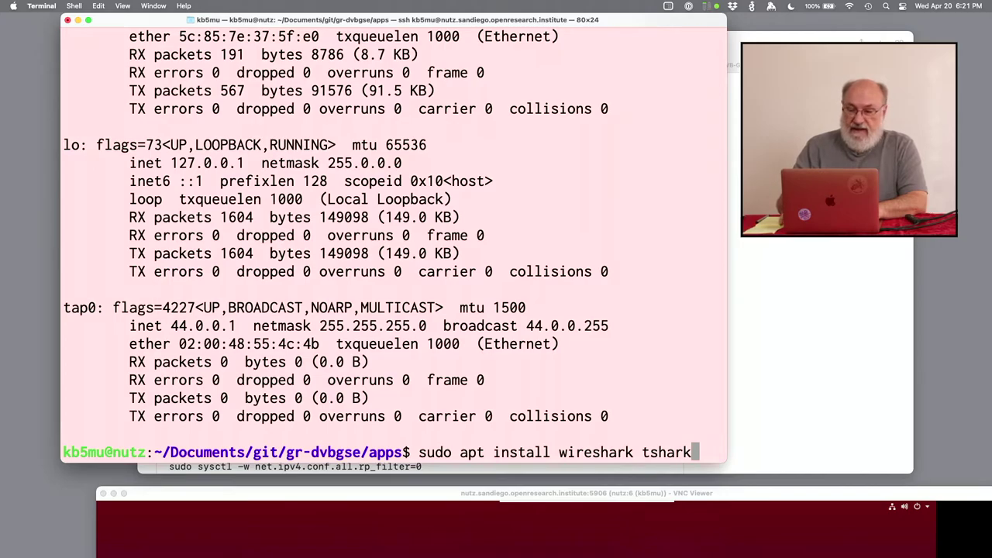
key("Return")
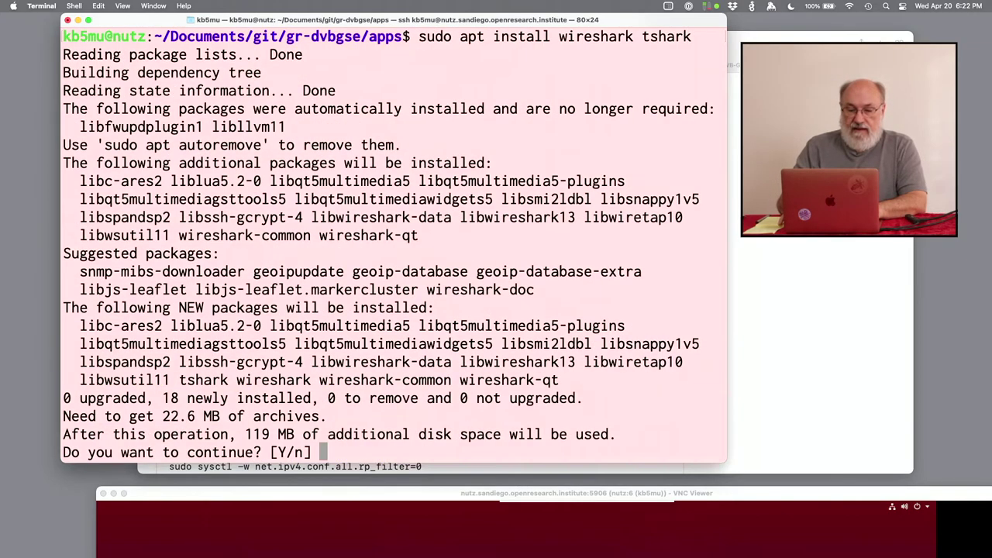
key("Return")
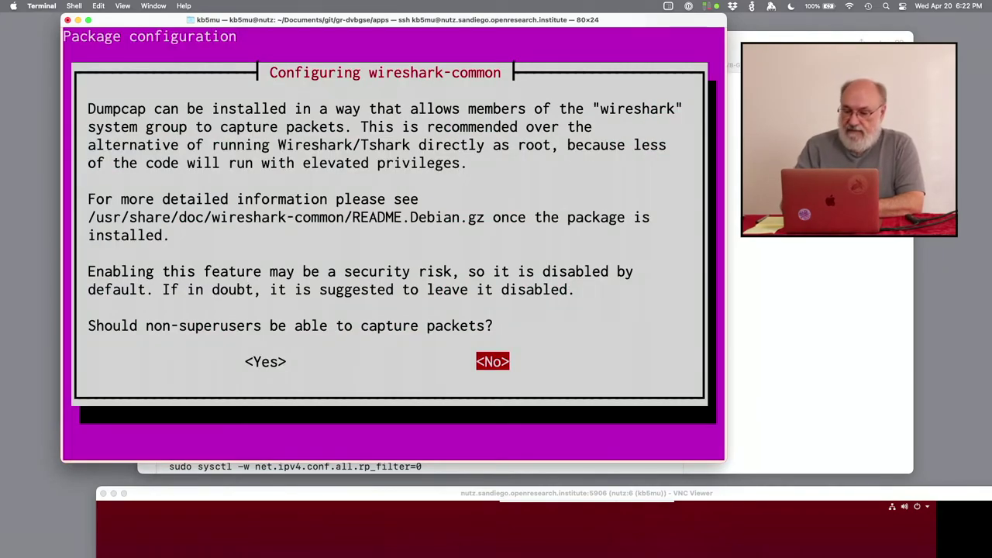
key("Left")
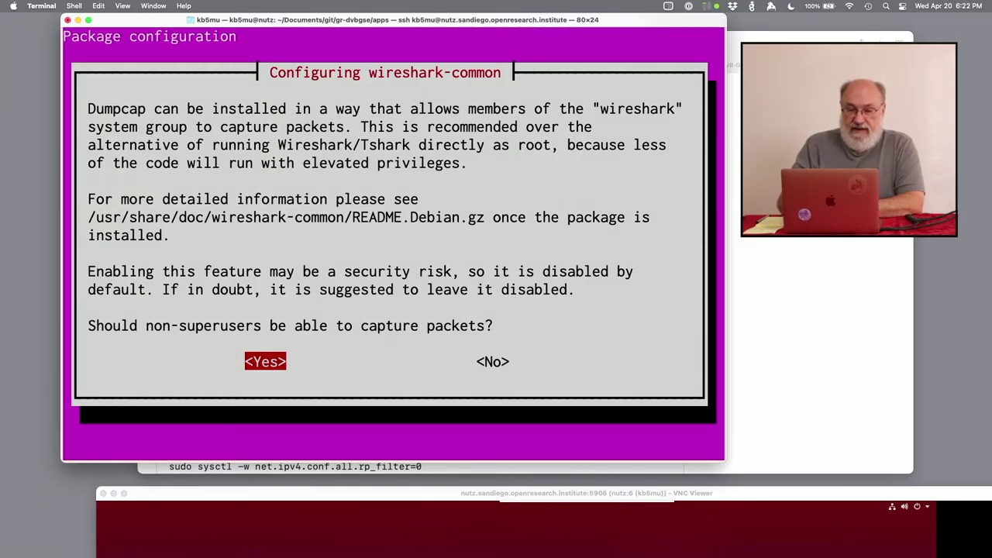
key("Return")
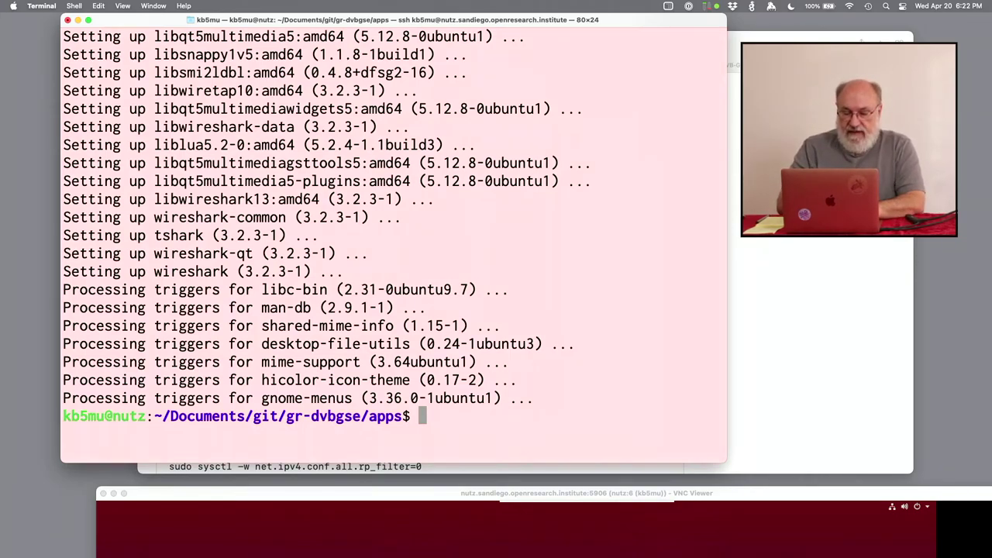
Step: Begin a tshark command and copy the enx5c857e375fe0 interface name from the scrollback
type("tshark ")
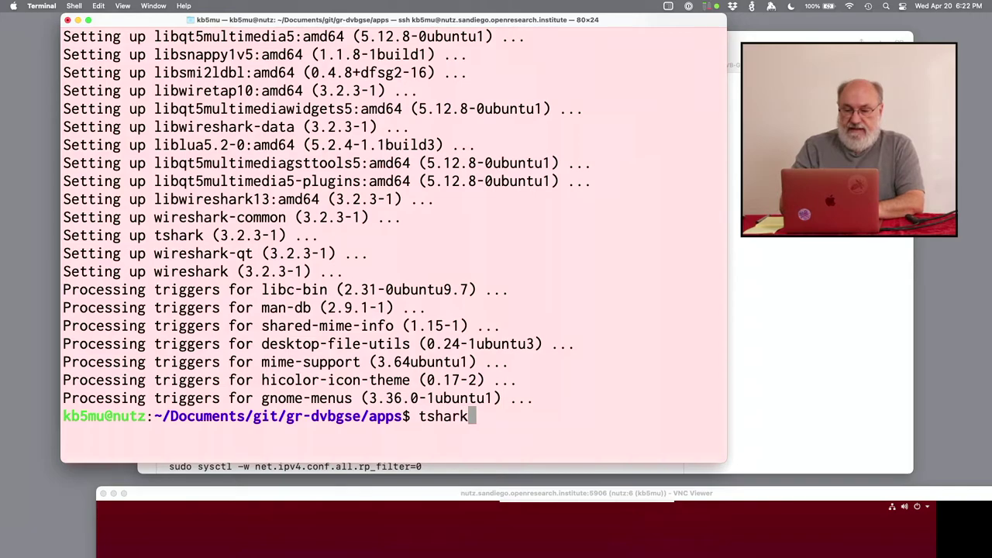
type("-i ")
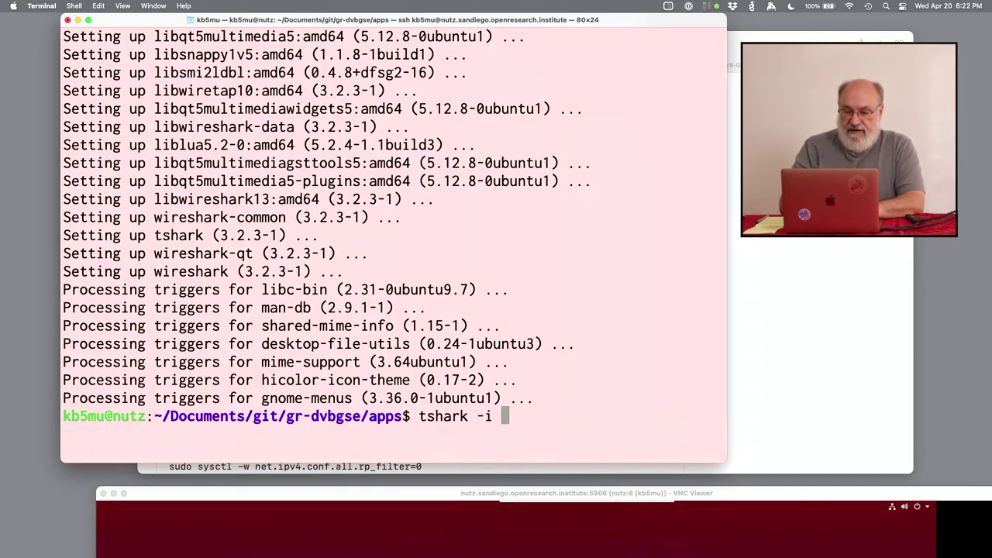
type("enx")
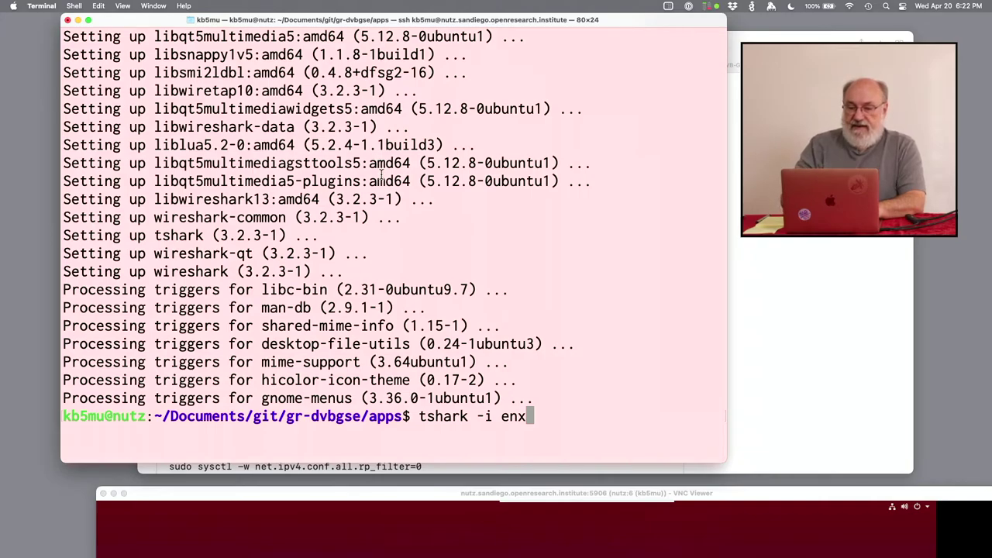
scroll(395, 180, "up", 15)
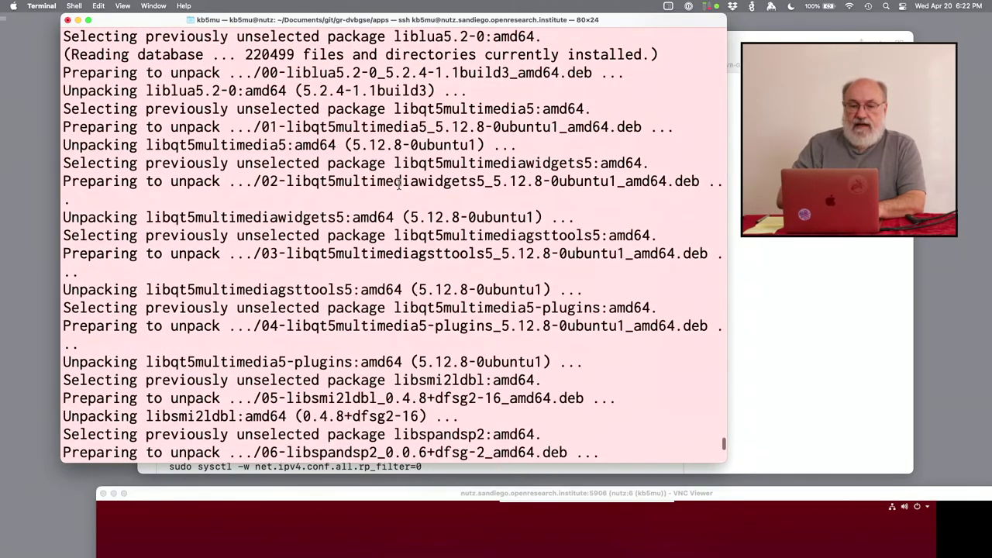
scroll(399, 184, "up", 15)
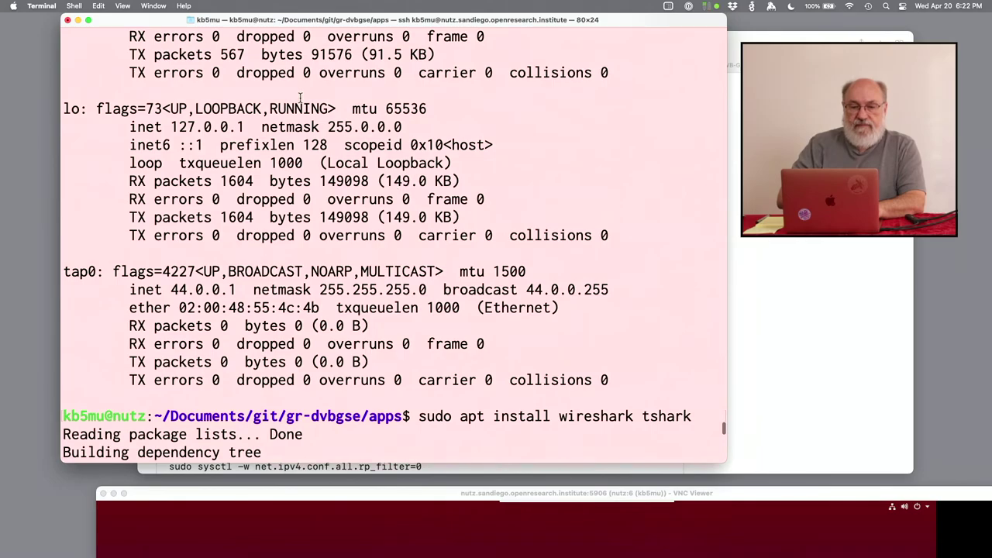
scroll(300, 97, "up", 5)
double_click(123, 163)
key("super+c")
Step: Run tshark -i enx5c857e375fe0, which fails with permission denied, then begin adding the account to wireshark
type("tshark -i enx")
key("BackSpace")
key("BackSpace")
key("BackSpace")
key("super+v")
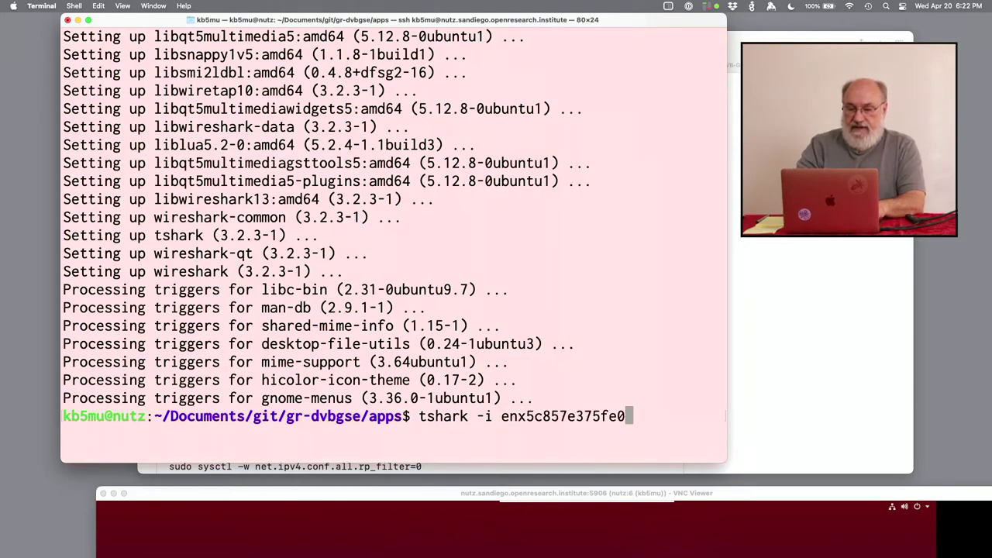
key("Return")
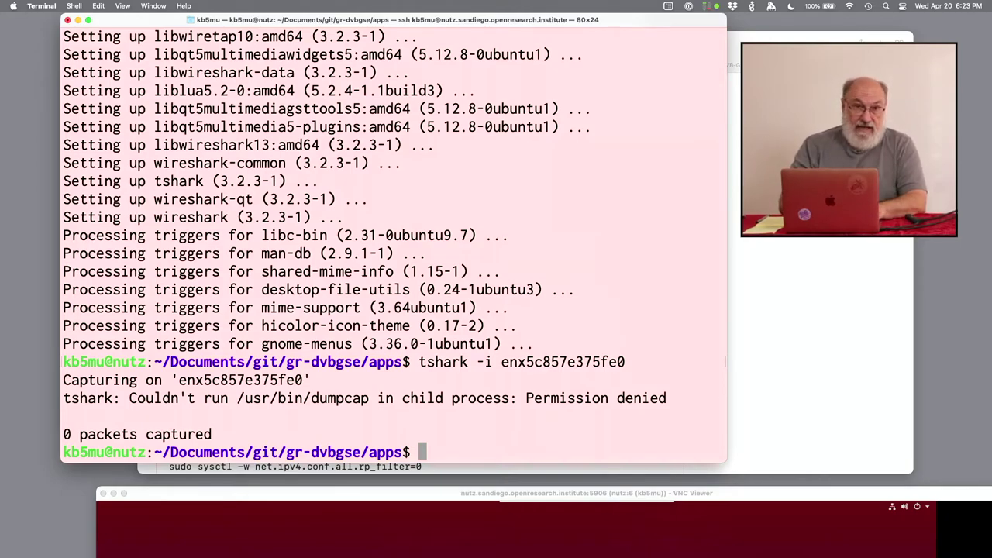
type("sudo ")
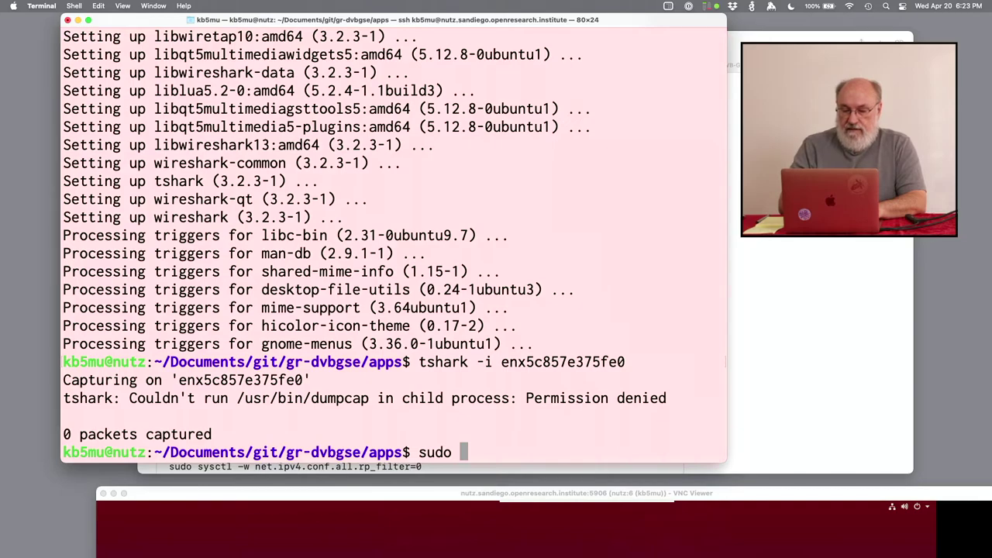
type("usermod -a")
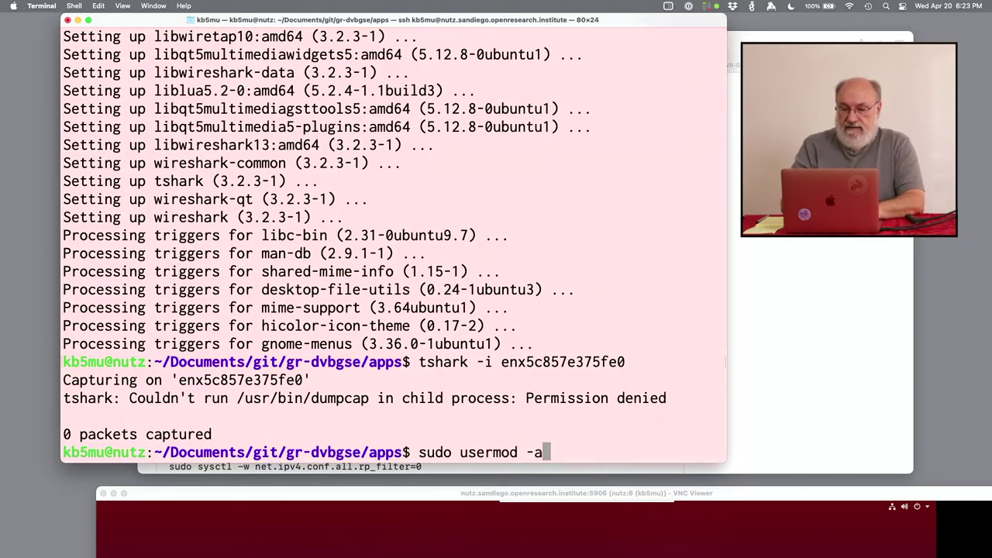
type("G wir")
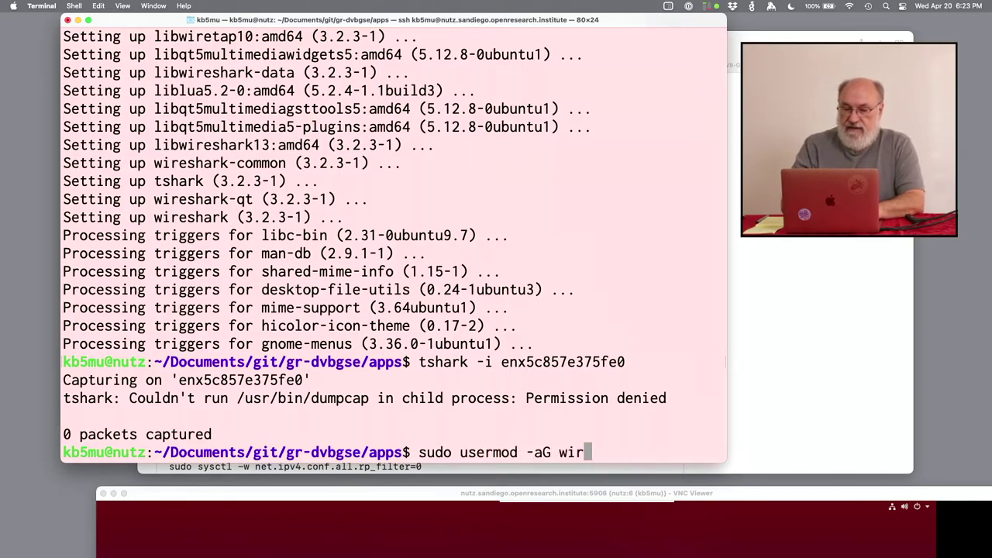
type("eshark kb")
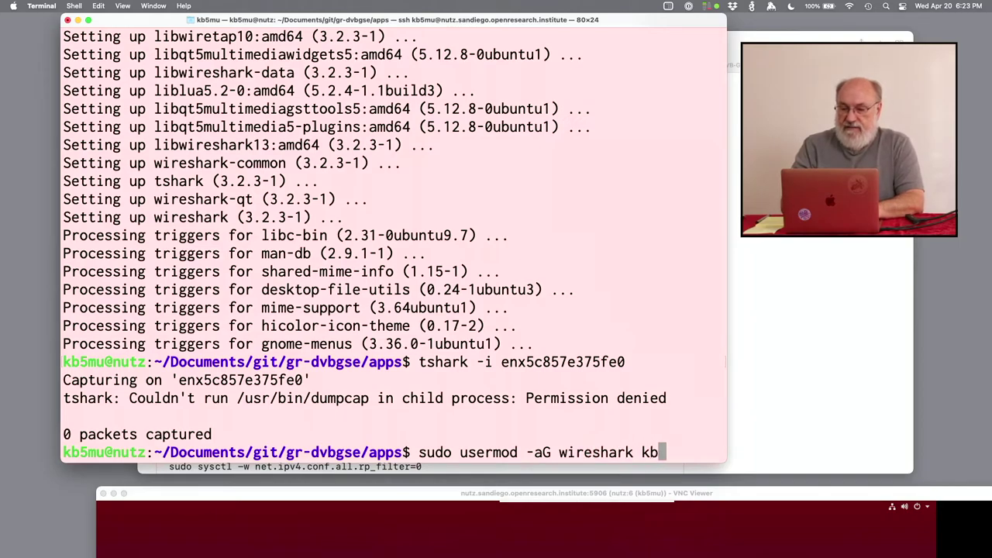
type("5mu")
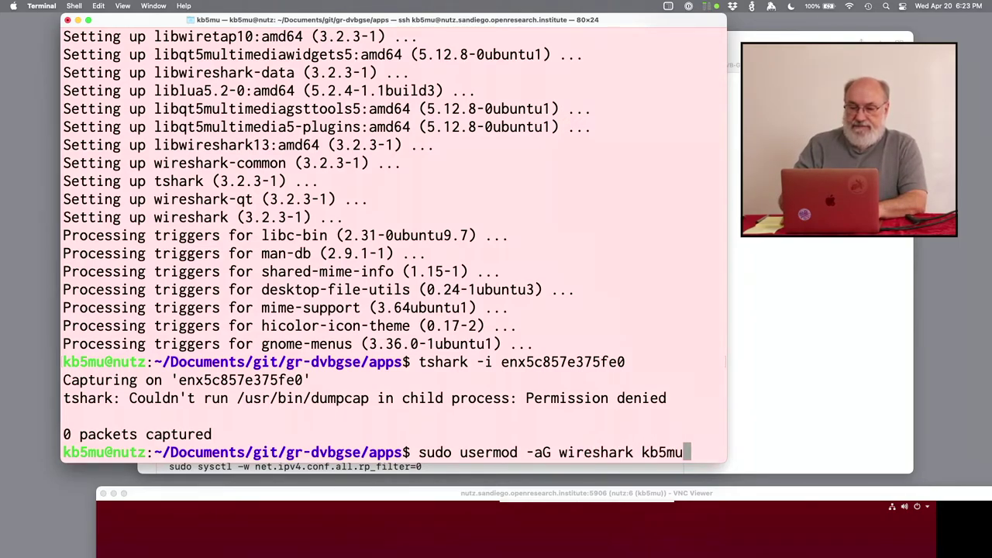
Step: Add the user account to the wireshark group and list its current groups
key("Return")
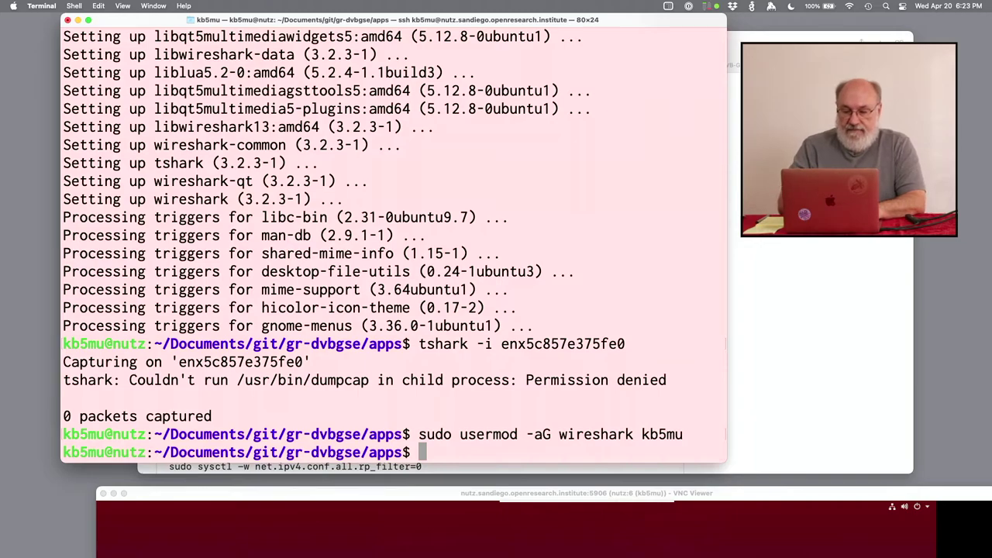
type("groups")
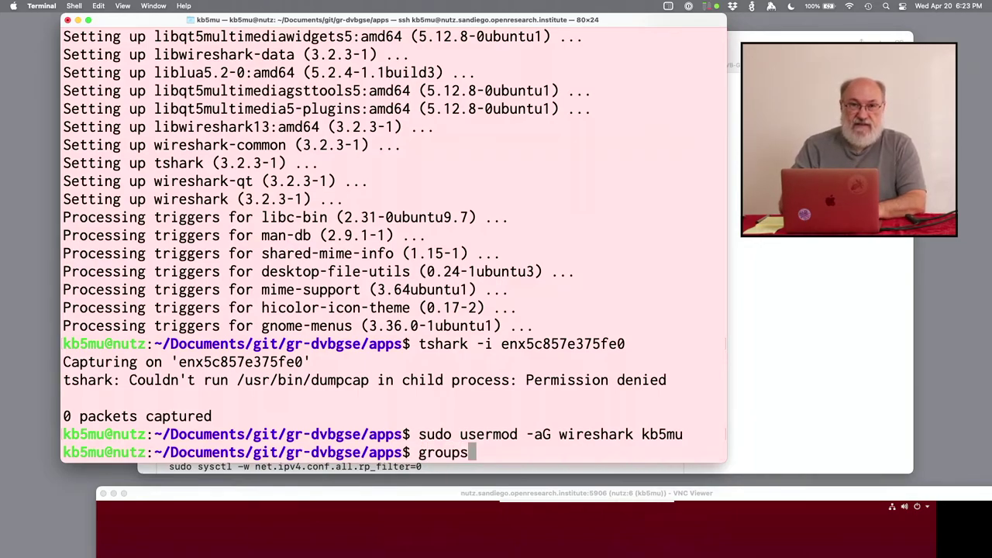
key("Return")
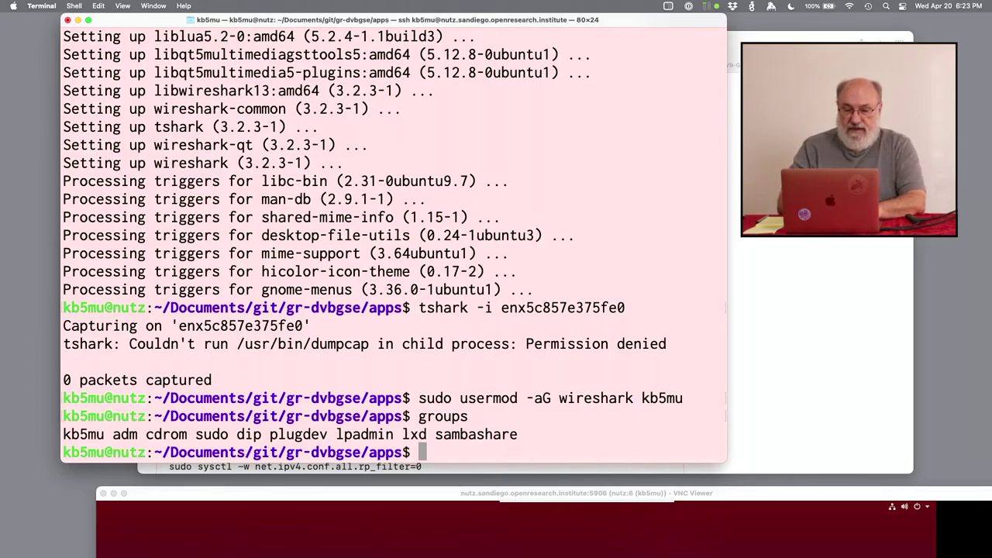
Step: Log out, reconnect to nutz over ssh with the password, and confirm groups lists wireshark
type("exit")
key("Return")
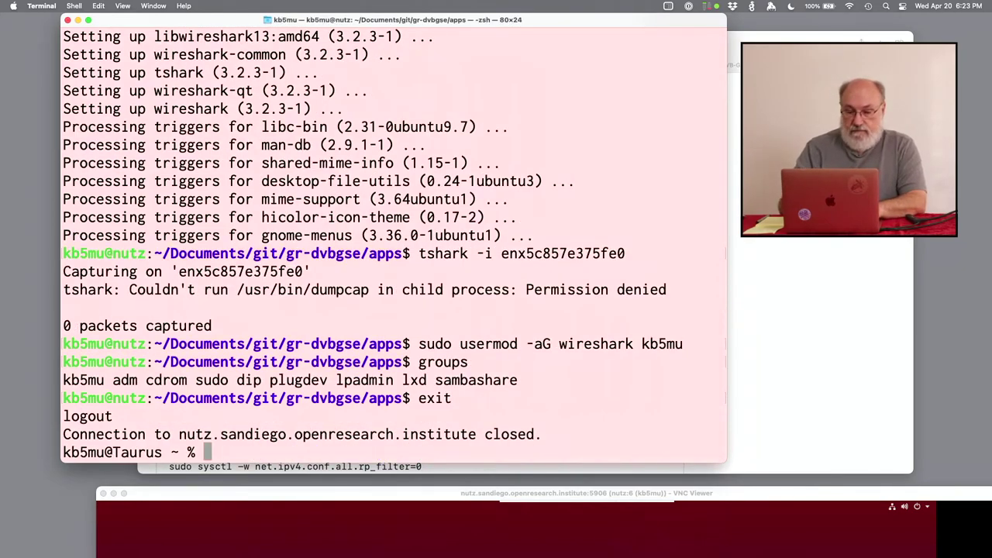
key("Up")
key("Return")
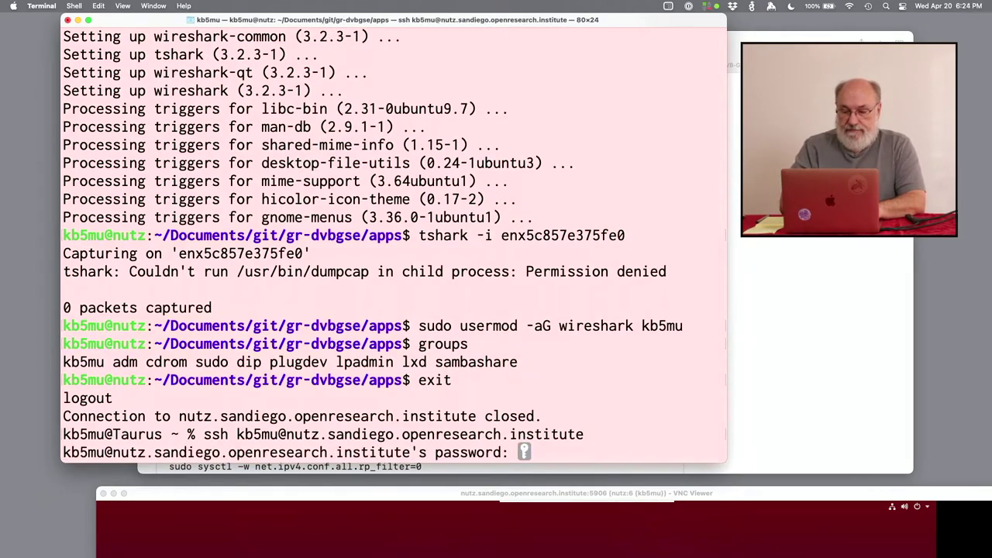
key("Return")
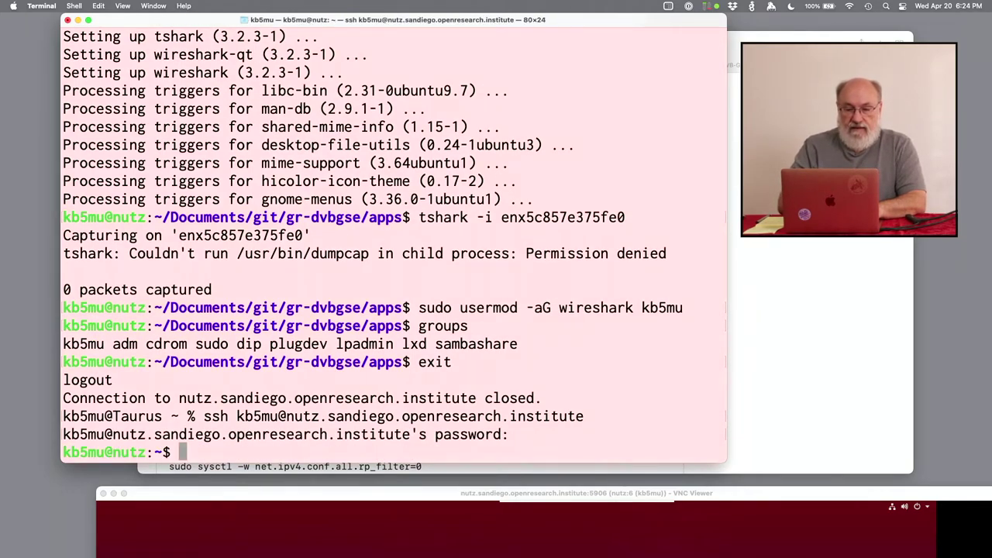
type("groups")
key("Return")
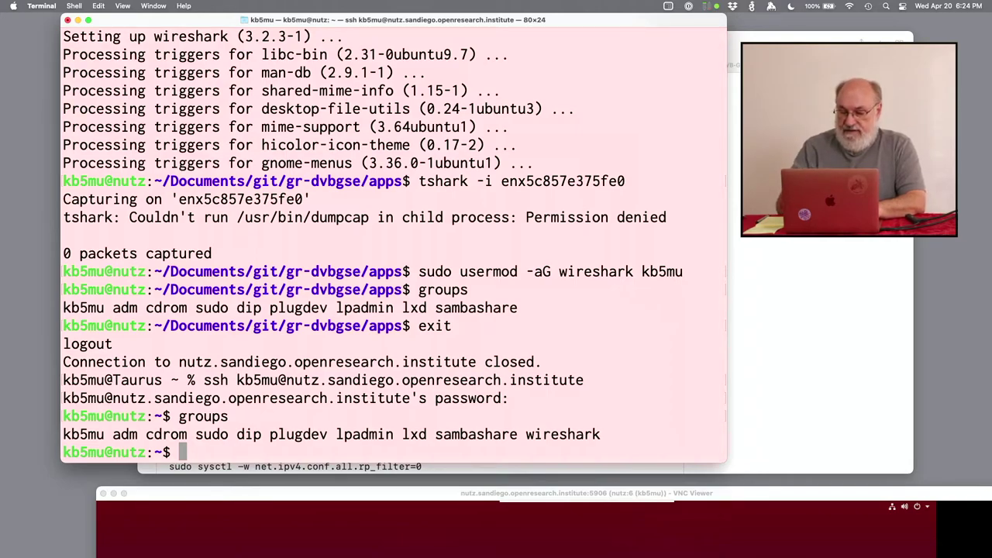
Step: Rerun tshark on enx5c857e375fe0 and widen the window to show ARP requests for 44.0.1.99
key("Up")
key("Up")
key("Up")
key("Up")
key("Up")
key("Return")
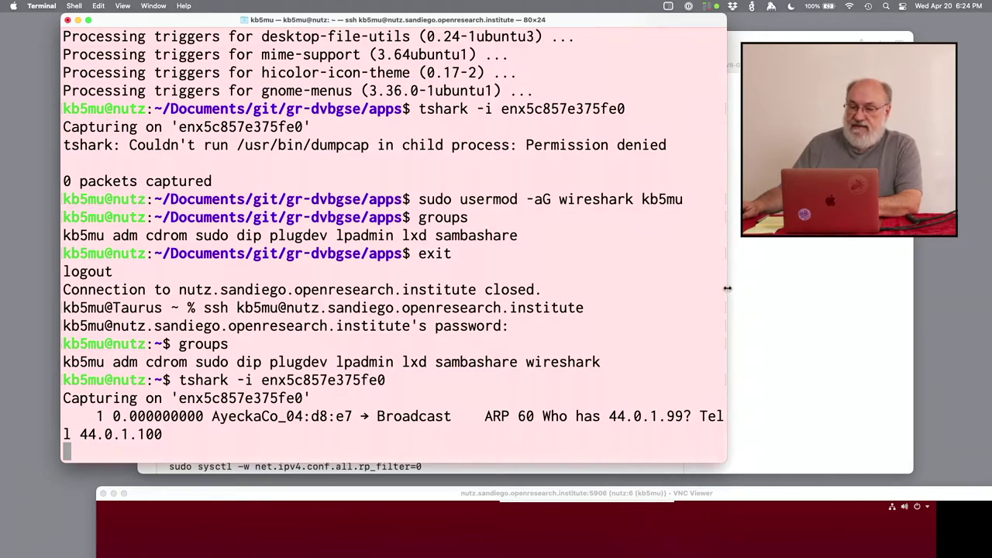
left_click_drag(727, 292, 892, 294)
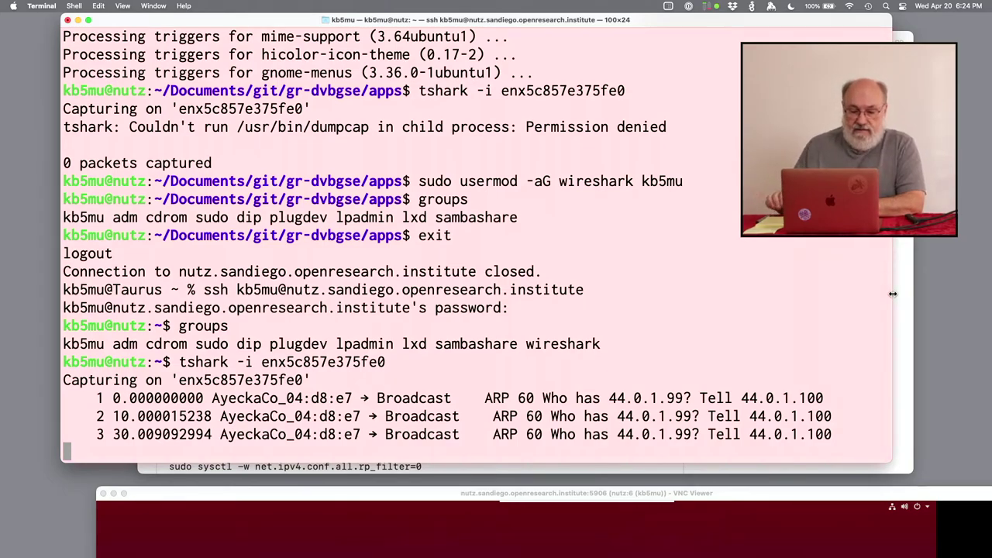
Step: Stop tshark and rerun ifconfig, confirming enx5c857e375fe0 has no IPv4 address
key("ctrl+c")
key("Up")
key("Up")
key("Up")
key("Up")
key("Up")
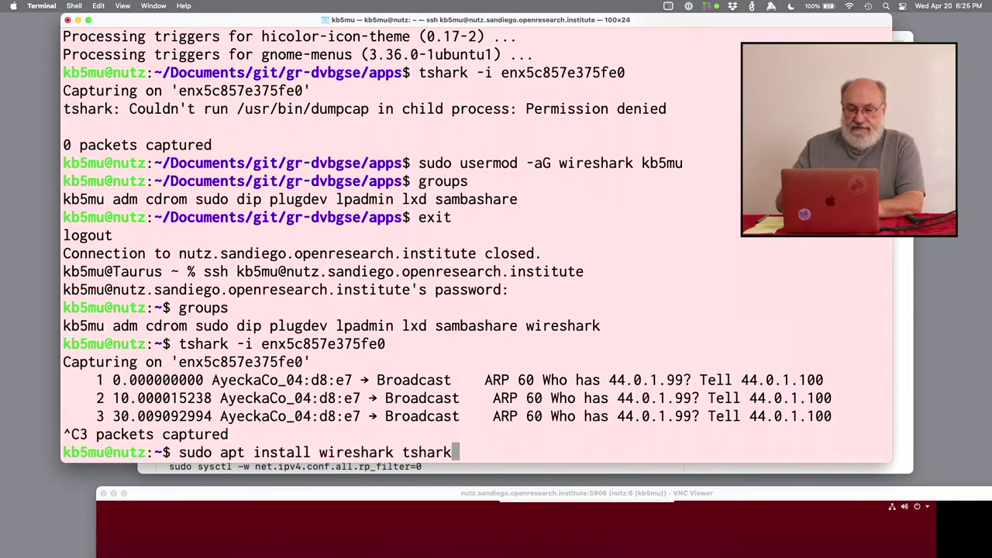
key("Return")
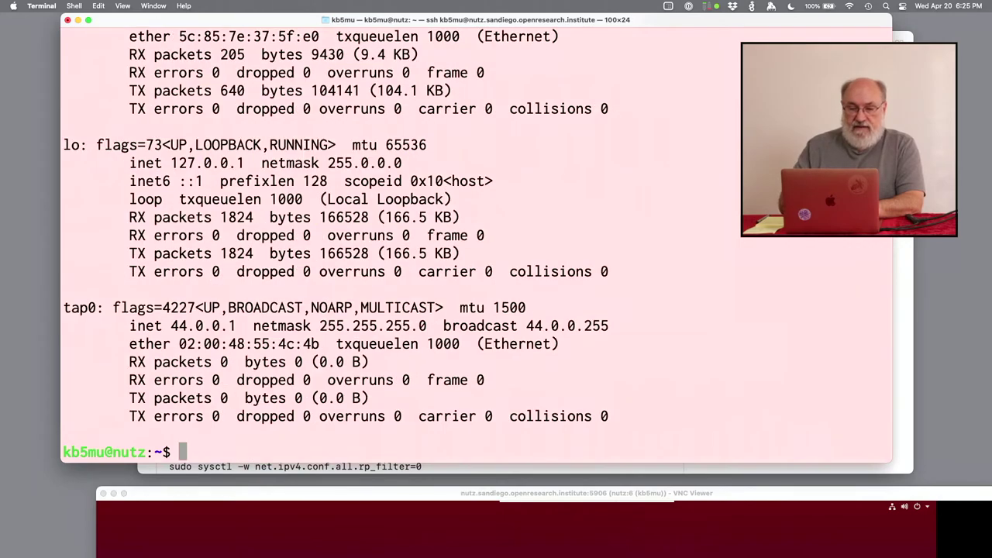
scroll(591, 236, "up", 5)
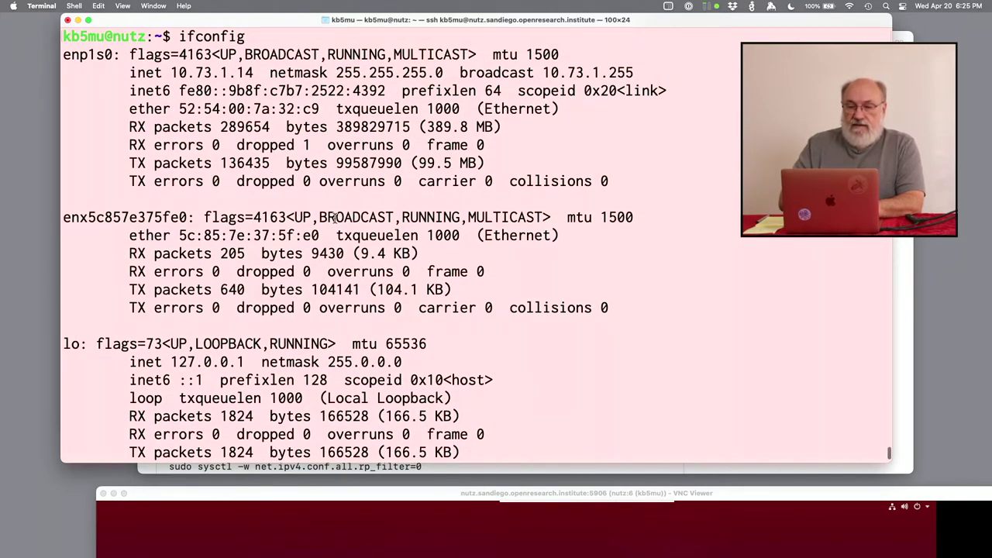
triple_click(481, 213)
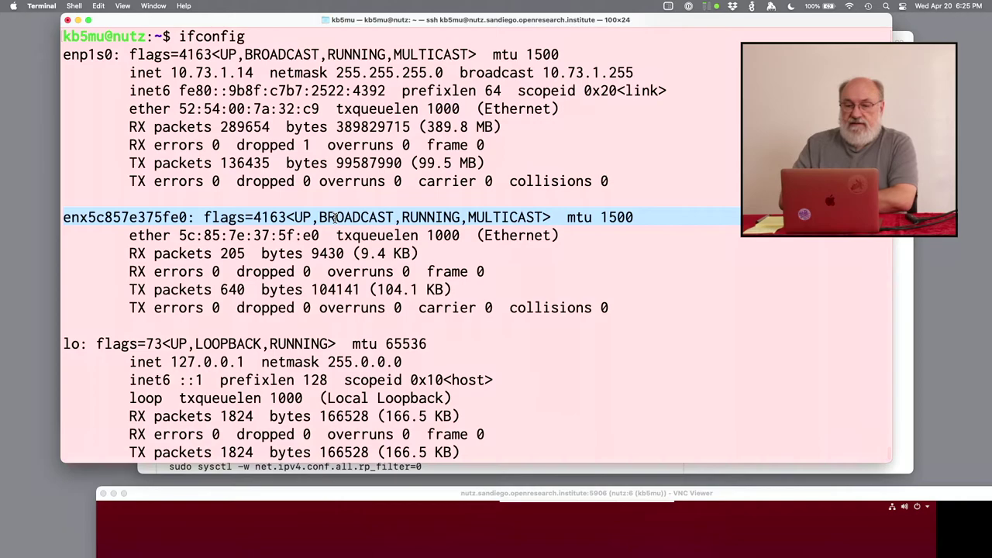
left_click(548, 217)
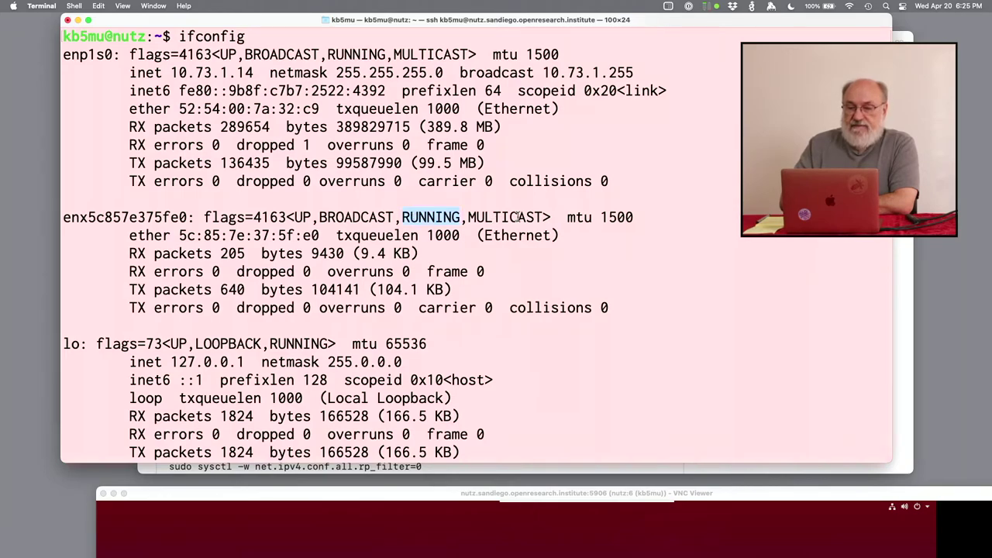
left_click(539, 219)
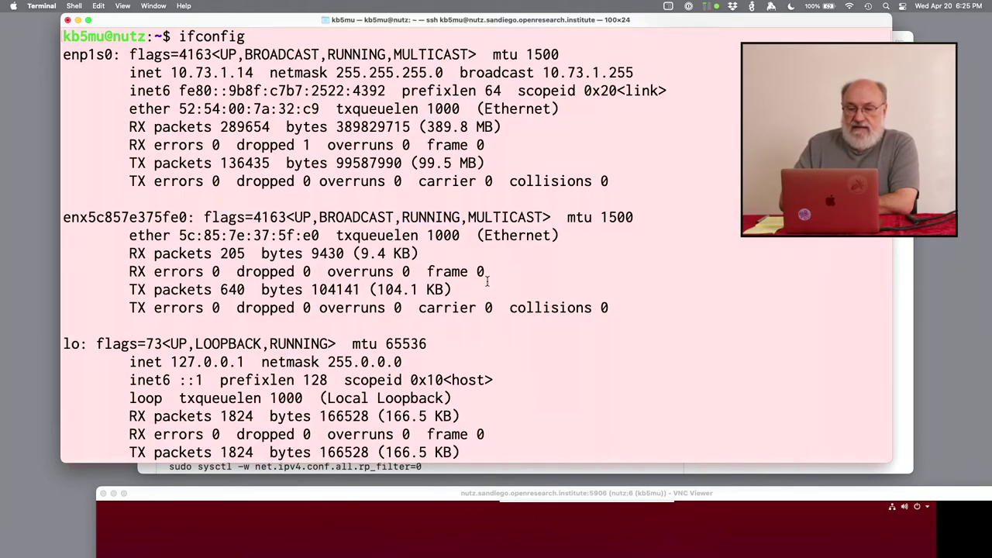
scroll(493, 275, "down", 2)
scroll(488, 282, "down", 5)
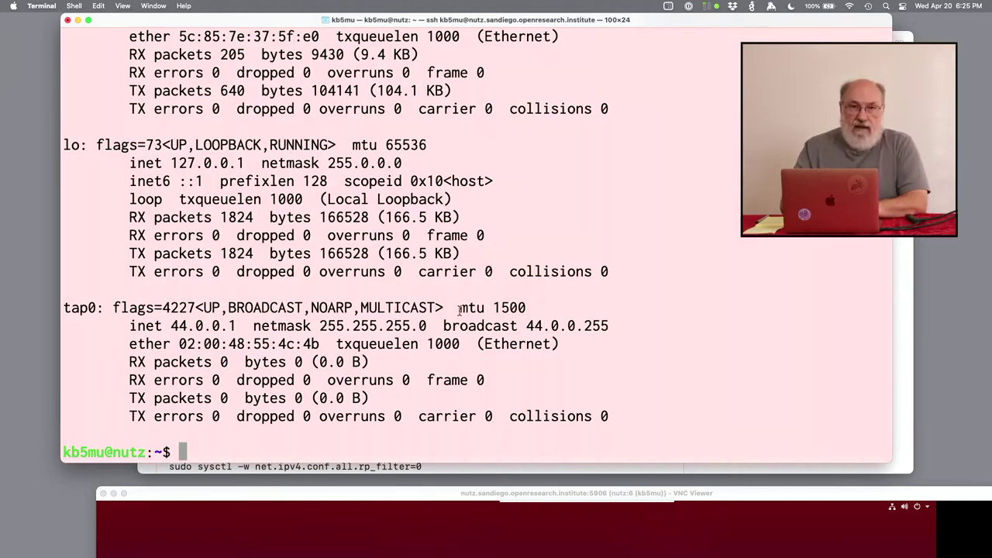
Step: Show the routing table with netstat -r and compare it against enx5c857e375fe0 in ifconfig
type("netta")
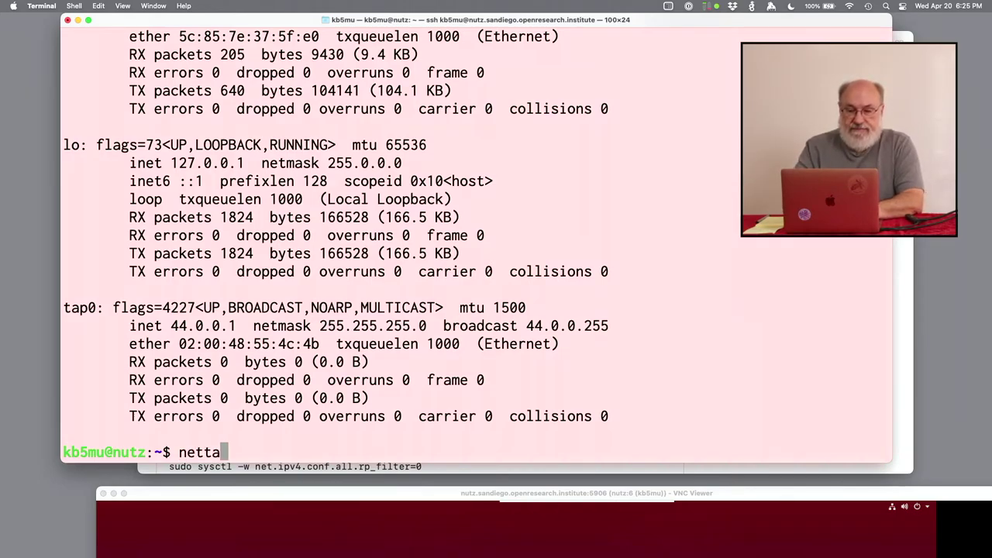
key("BackSpace")
key("BackSpace")
type("stat -r")
key("Return")
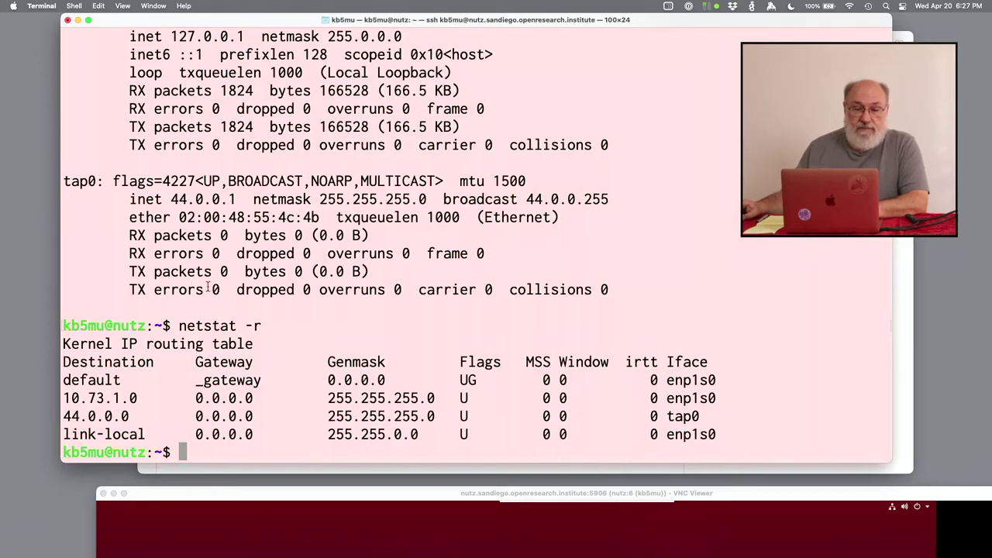
scroll(194, 287, "up", 3)
scroll(208, 289, "up", 5)
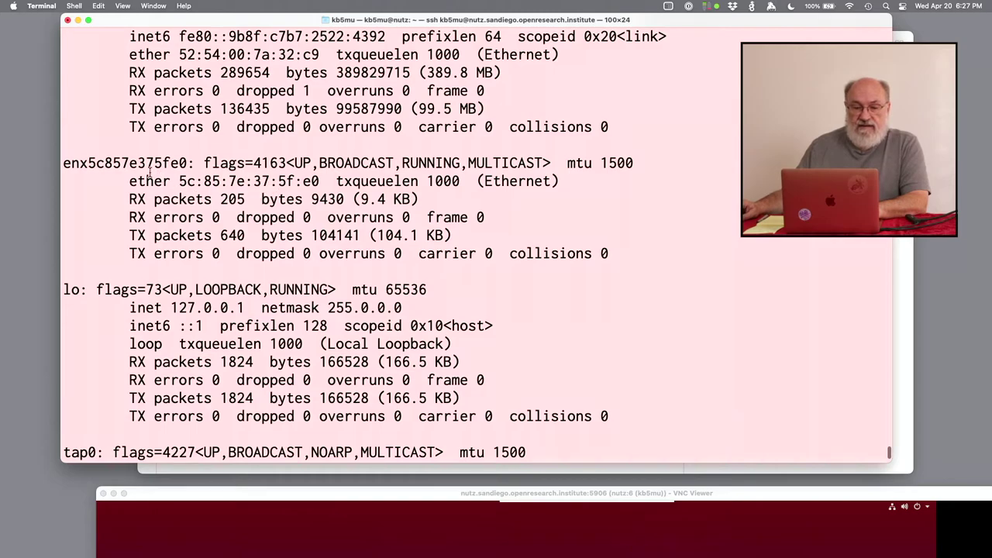
double_click(92, 164)
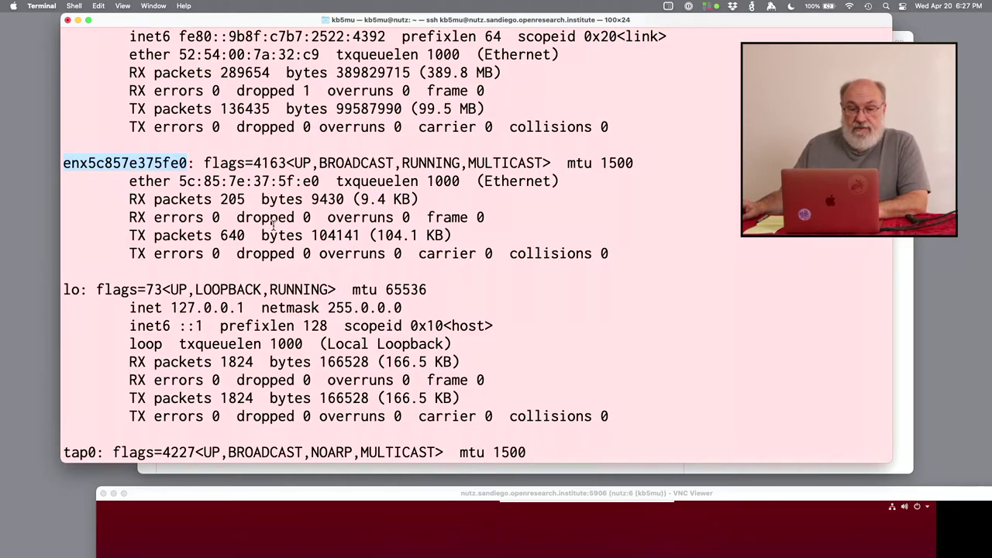
scroll(273, 223, "up", 3)
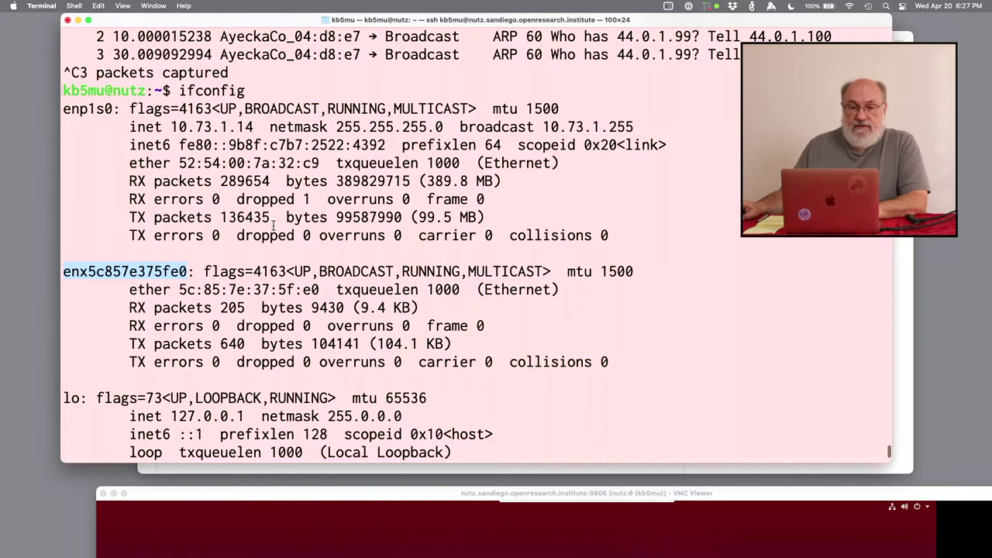
scroll(273, 223, "down", 10)
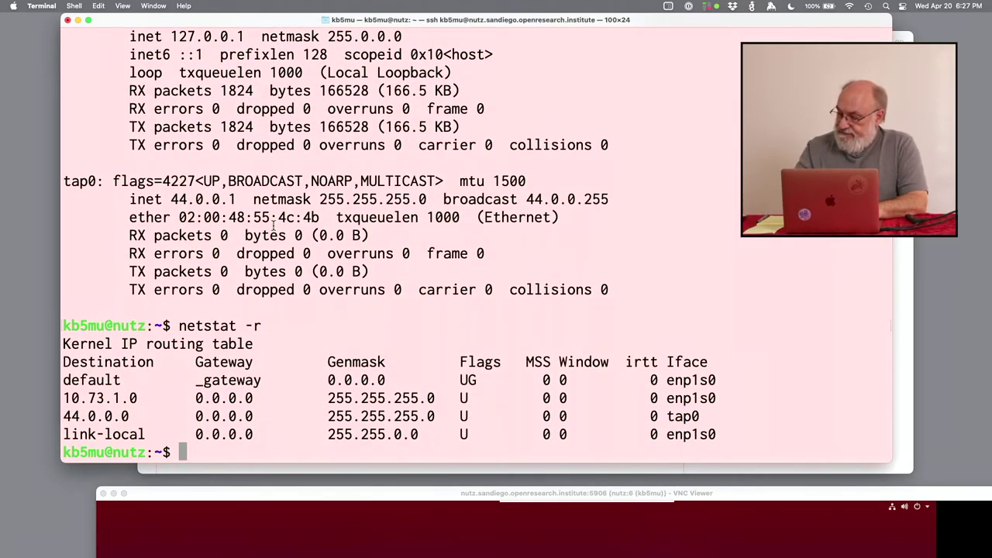
type("sudo ip a")
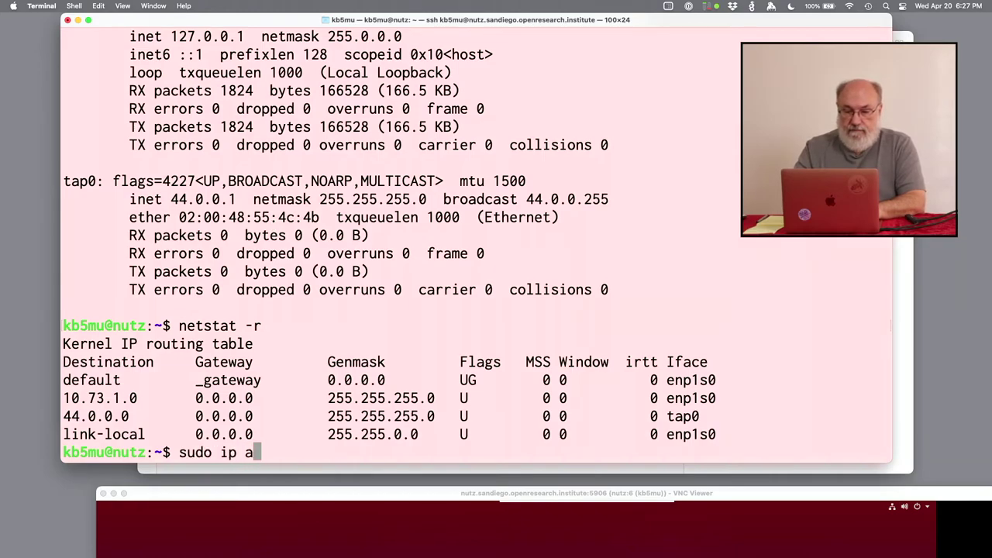
type("ddr add ")
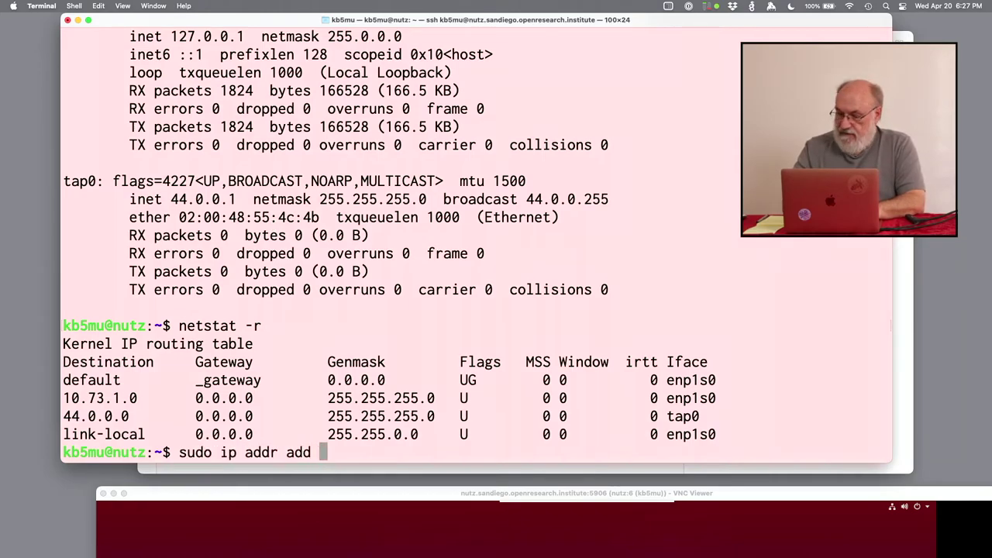
type("44.0.1.99")
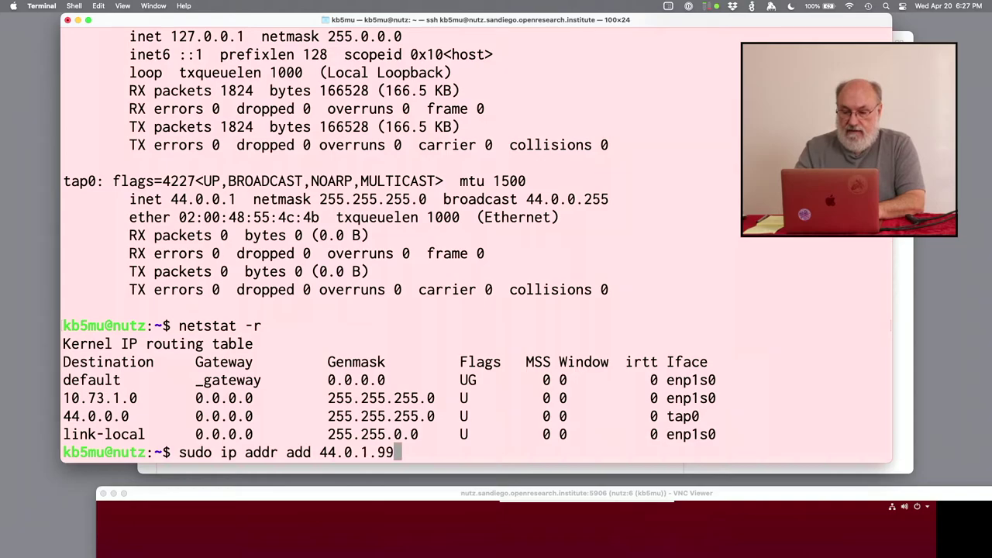
type("/24 ")
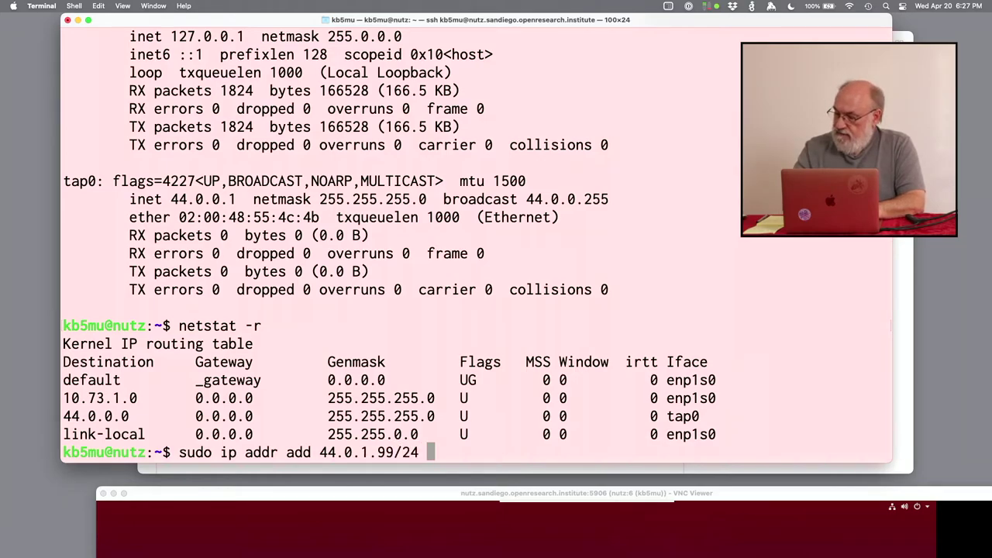
type("broadcast ")
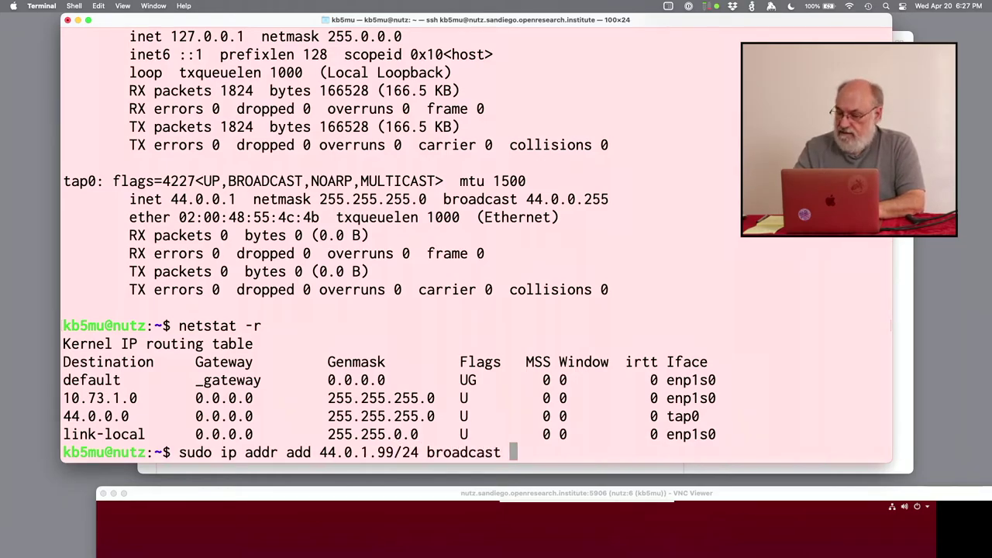
type("44.0.1.")
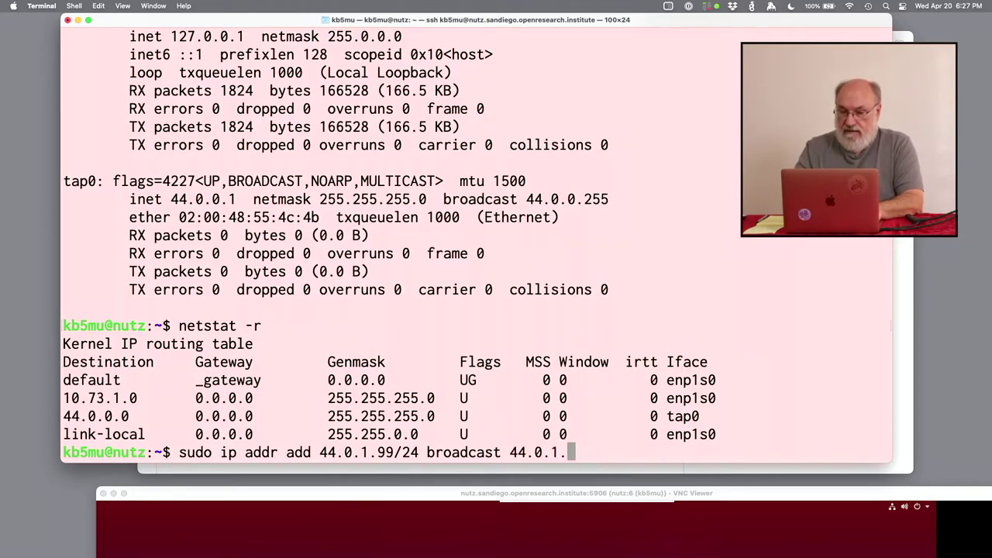
type("255 dev")
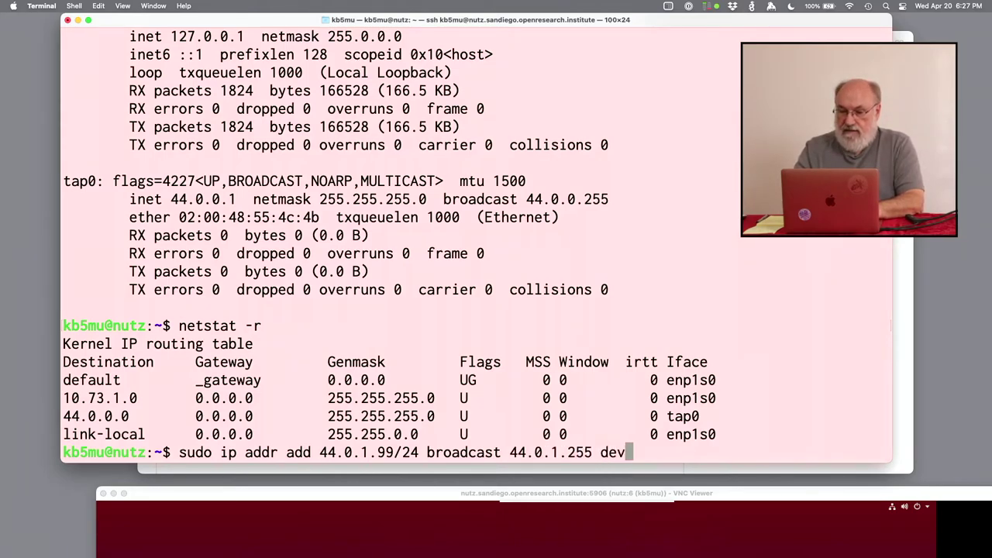
type(" enx")
key("Tab")
key("Return")
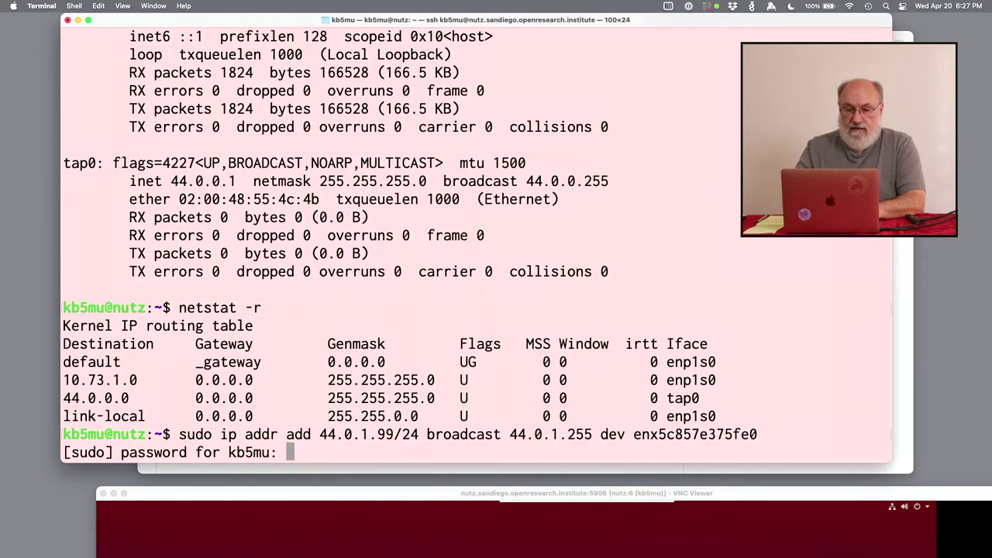
key("Return")
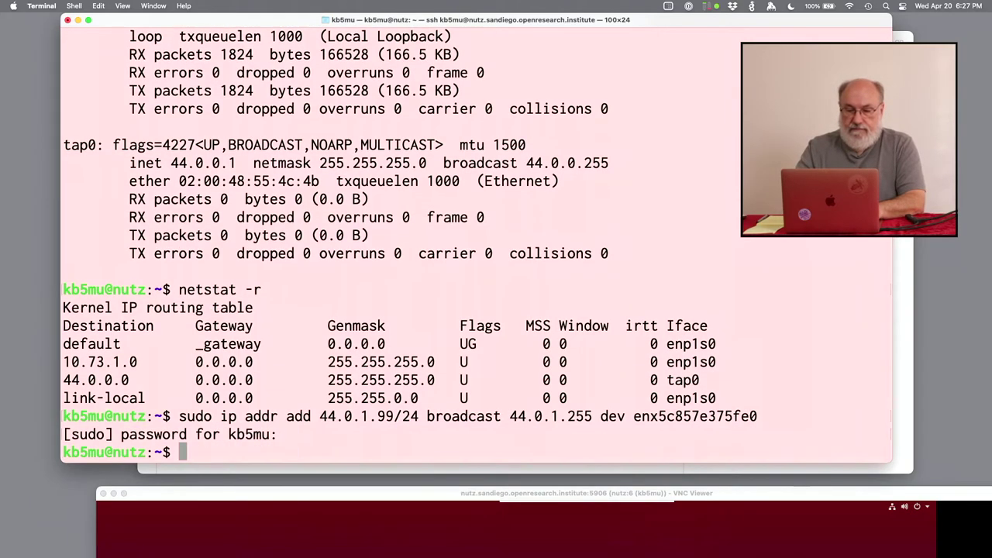
type("ifconfig")
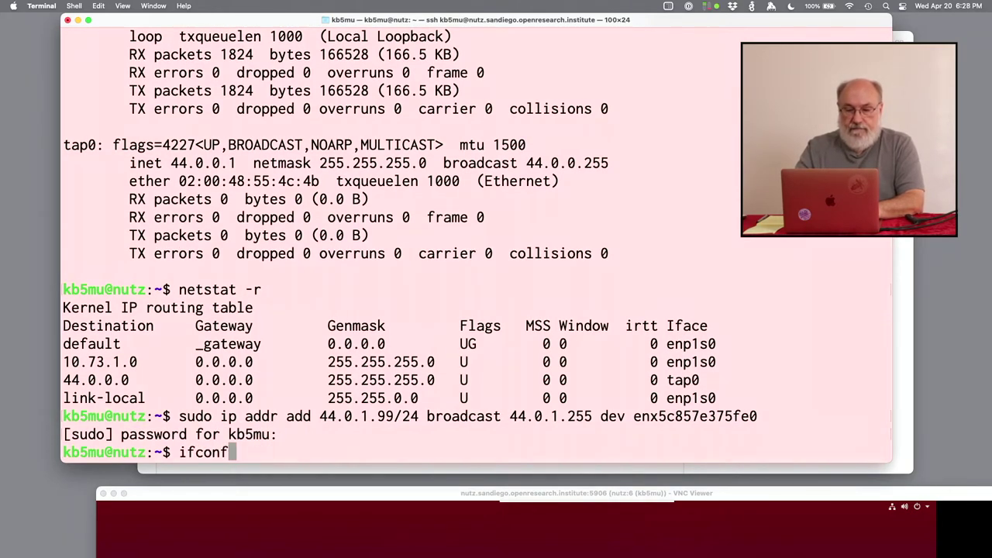
key("Return")
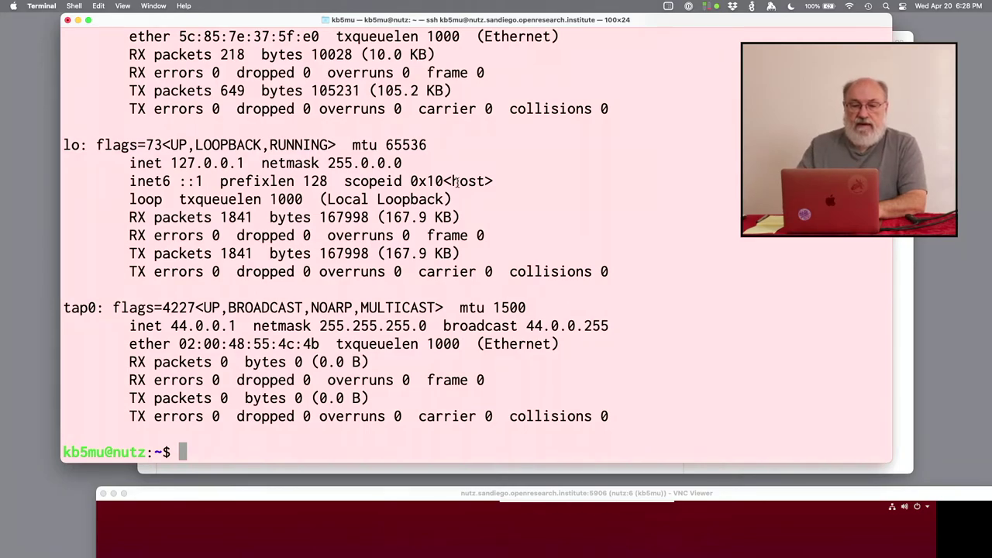
scroll(295, 199, "up", 3)
scroll(295, 200, "up", 1)
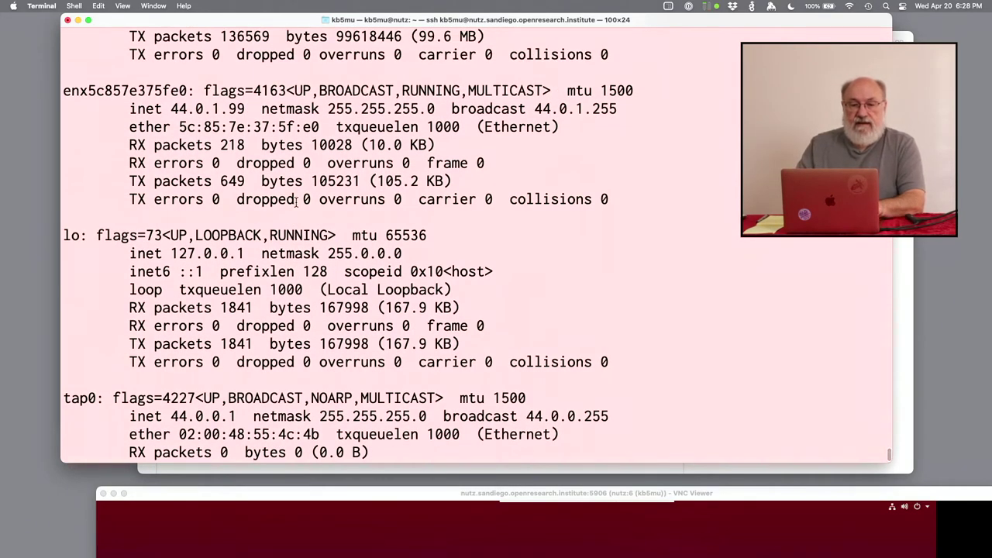
triple_click(198, 109)
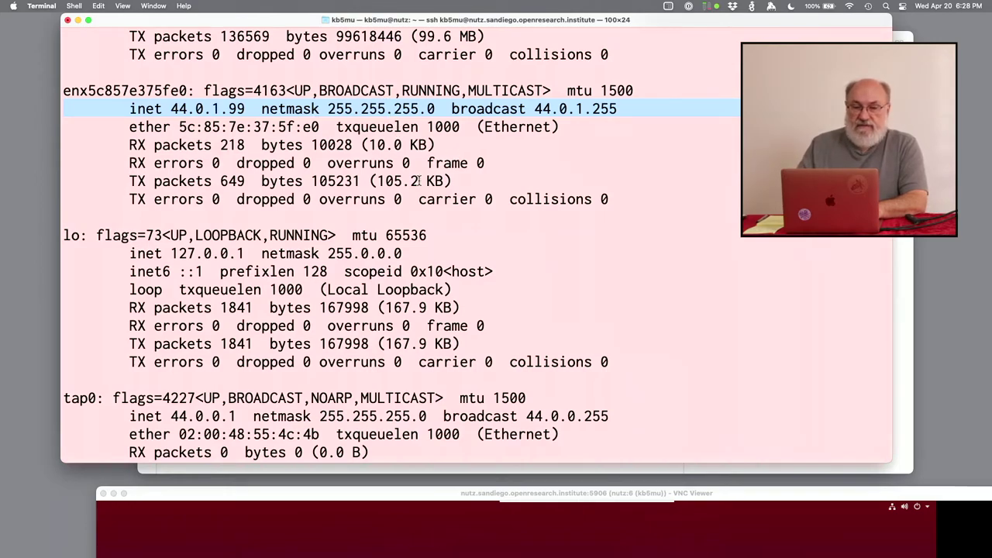
scroll(411, 171, "down", 3)
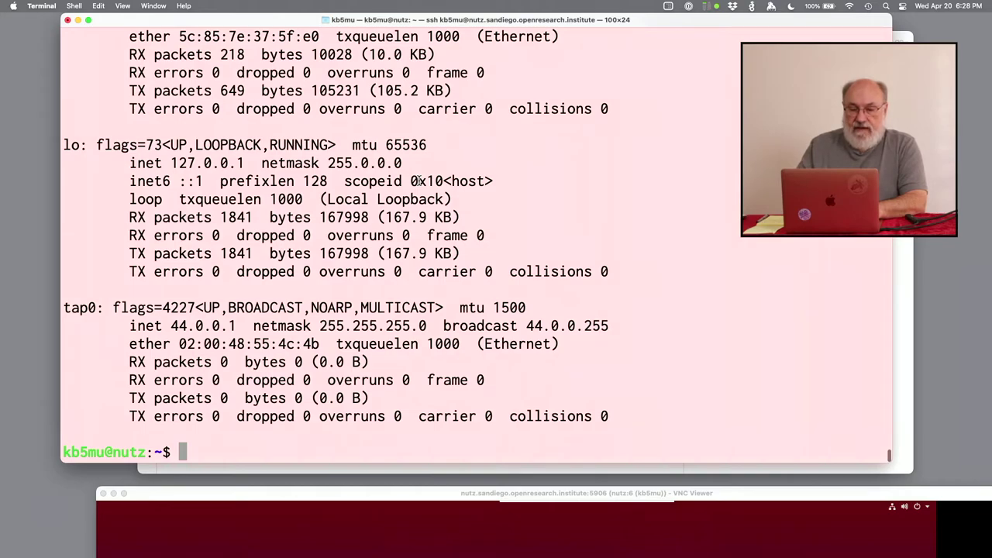
Step: Rerun tshark on enx5c857e375fe0, mark the ARP request and reply lines, and stop after 7 packets
key("Up")
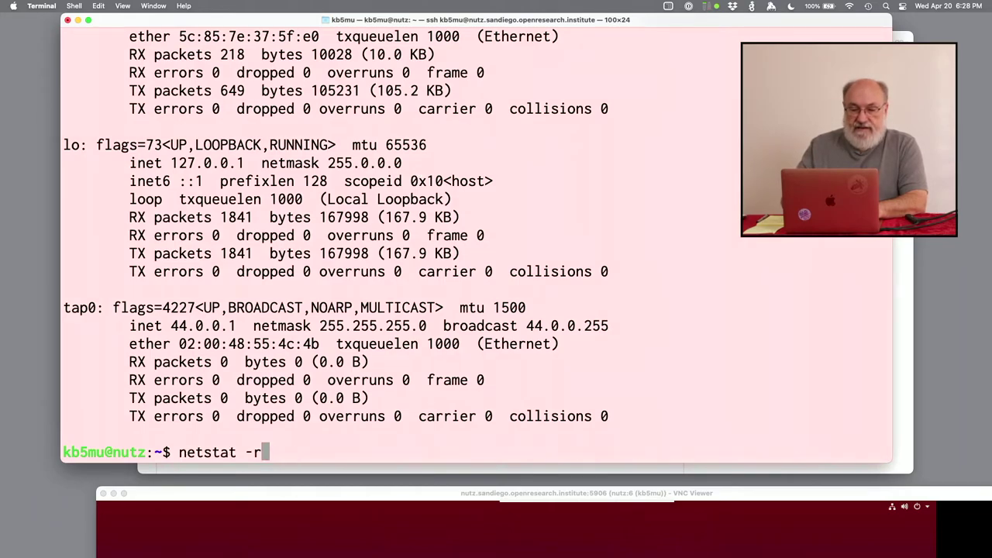
key("Up")
key("Return")
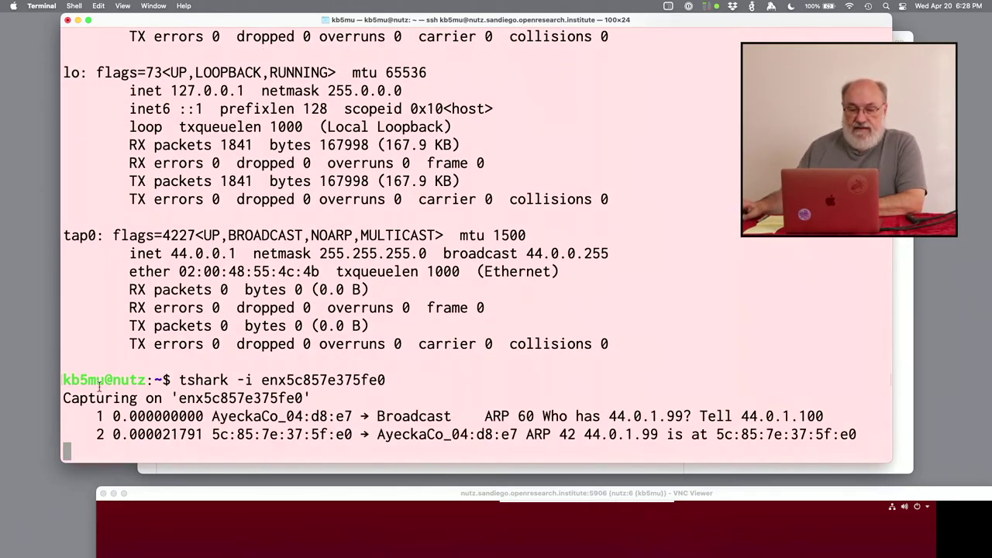
triple_click(256, 416)
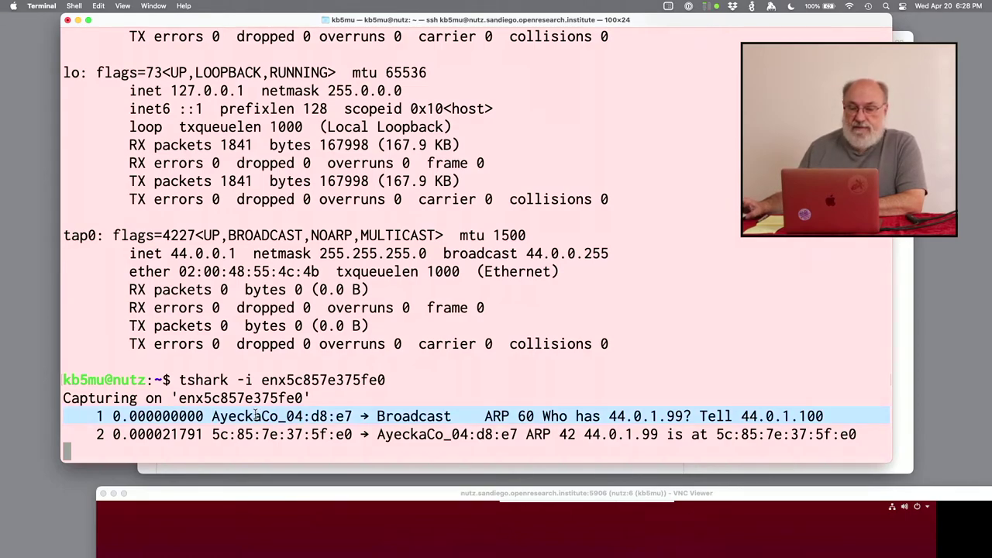
triple_click(314, 434)
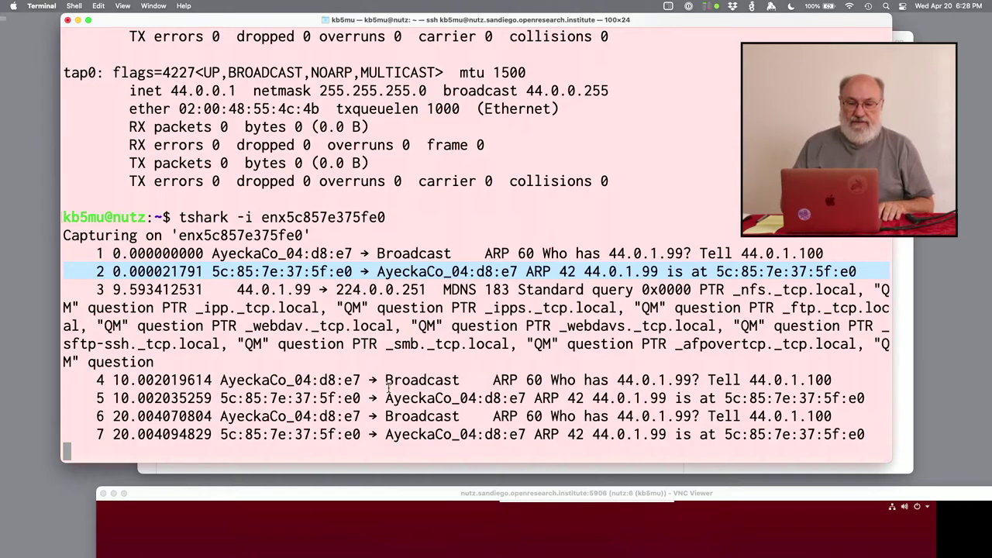
key("ctrl+c")
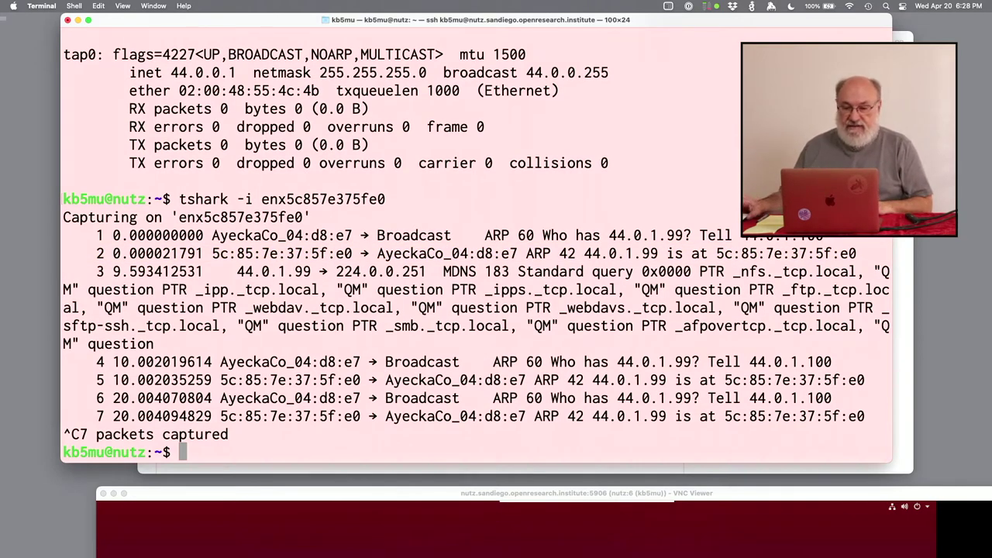
Step: Bring the remote desktop window forward and make it fill the screen
double_click(442, 498)
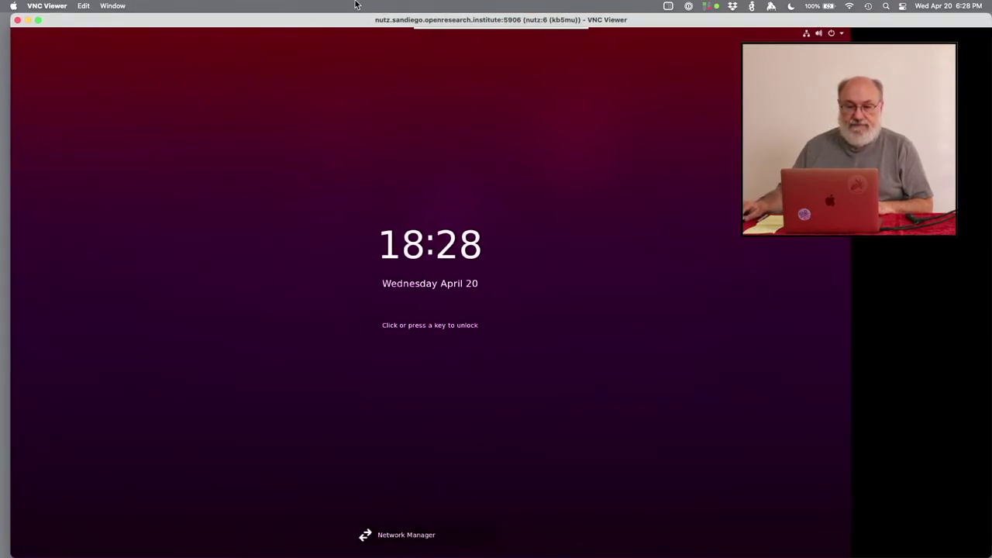
key("ctrl+Up")
left_click(380, 32)
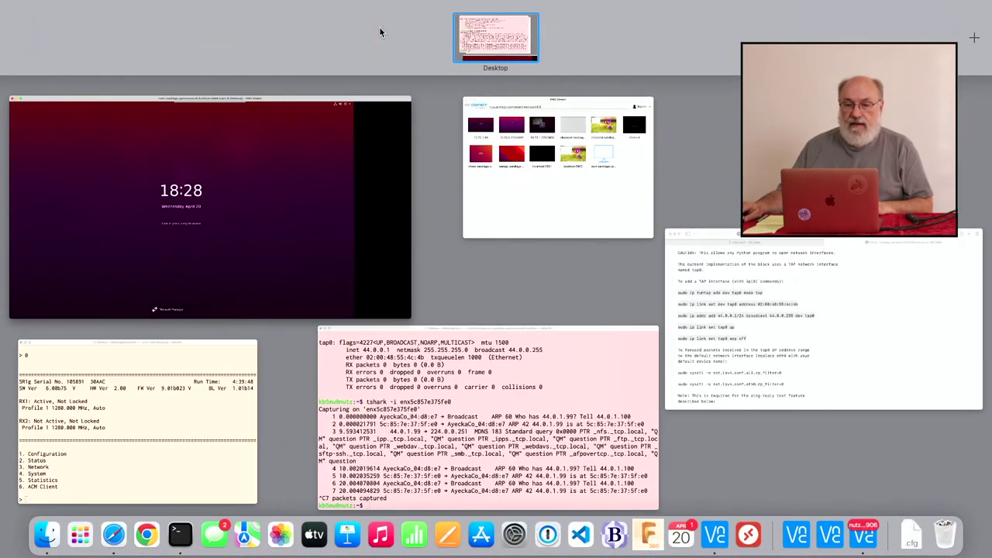
left_click(333, 150)
double_click(495, 493)
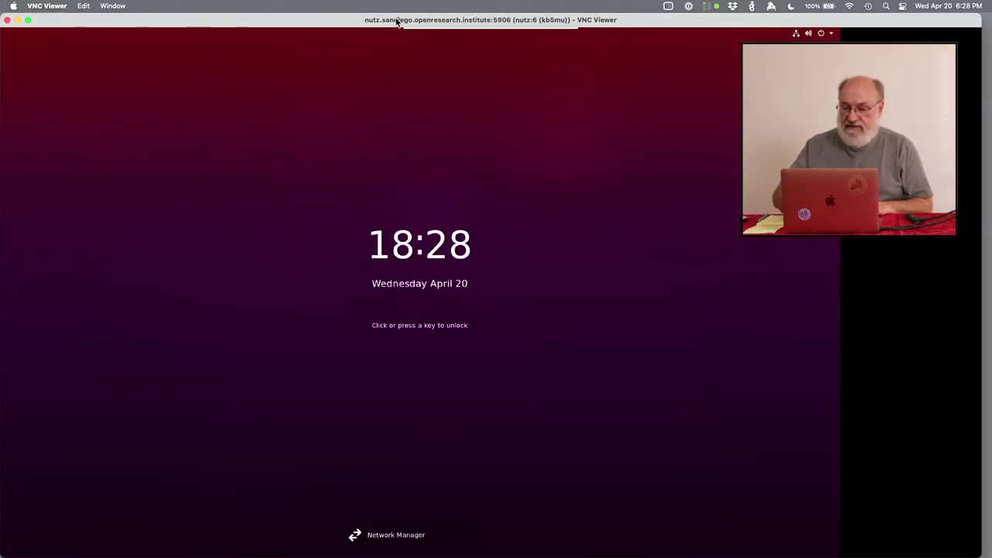
Step: Unlock the VNC session with the password, dismiss Connection failed, and execute dvbs2_txip
key("Return")
type("*******")
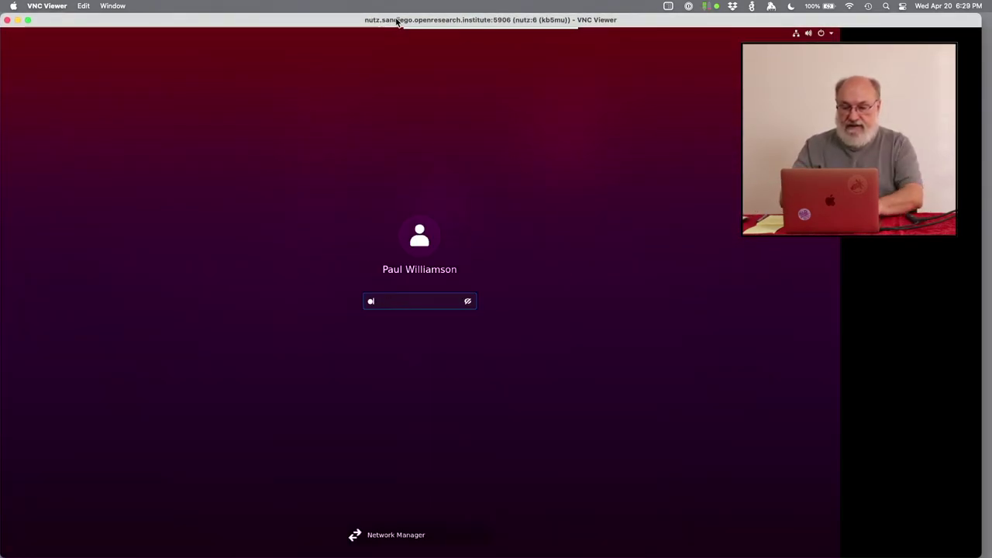
type("**")
key("Return")
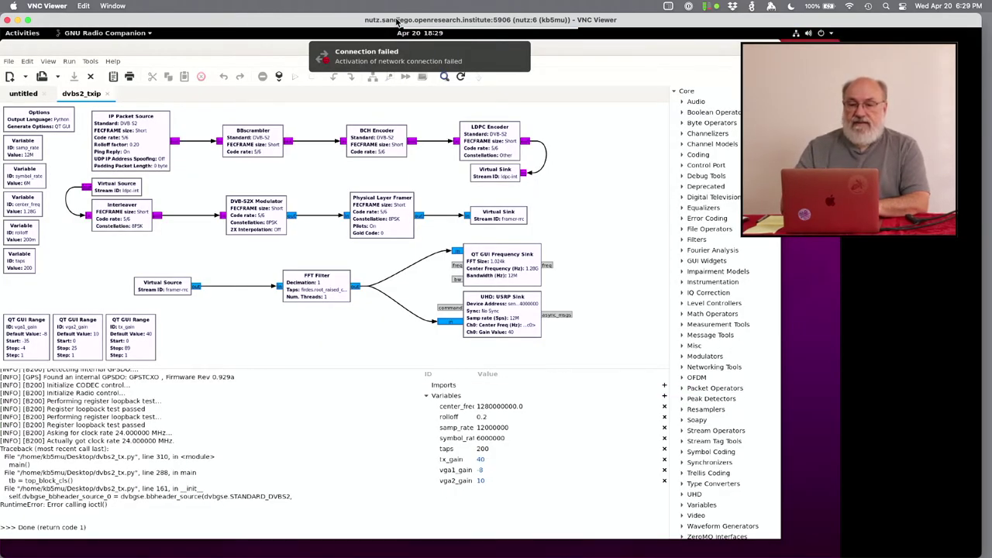
left_click(519, 54)
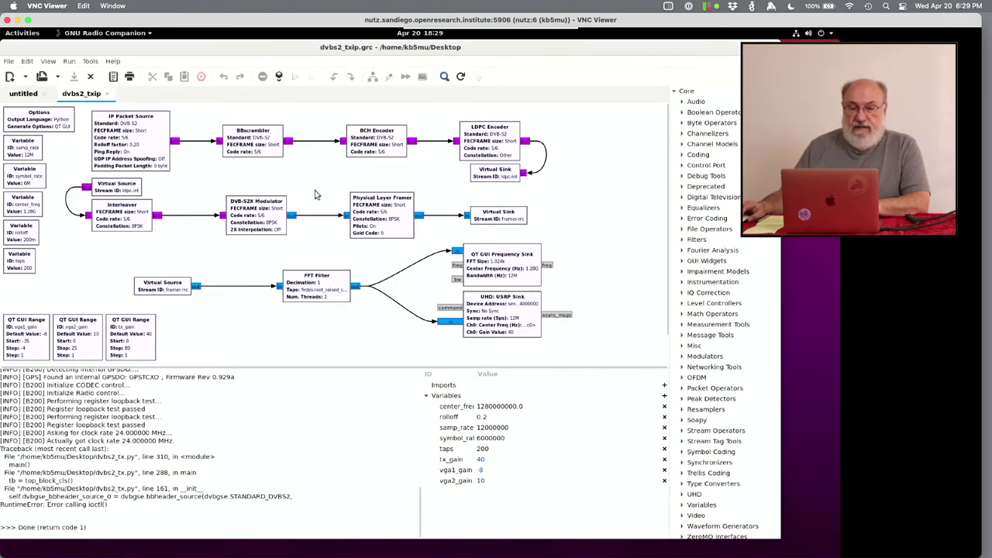
left_click(293, 77)
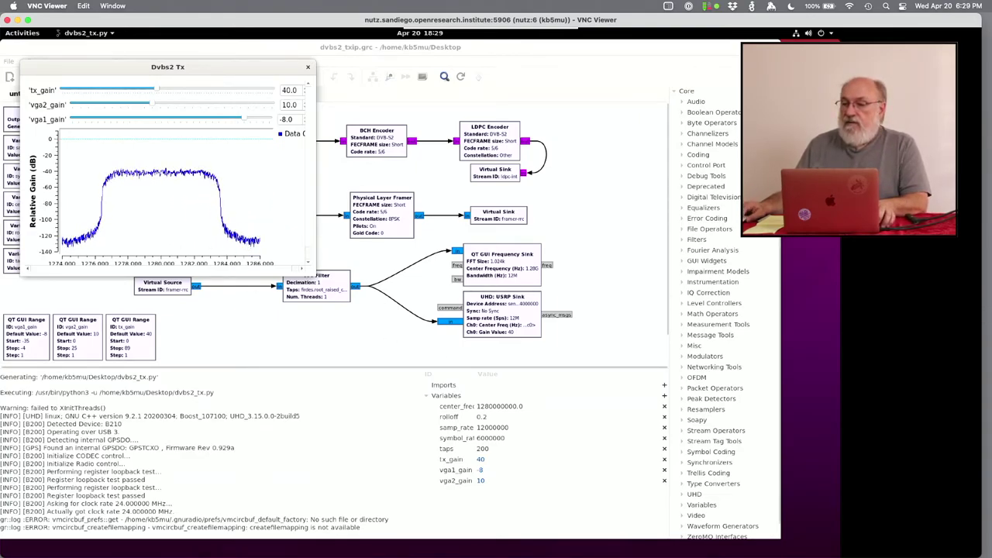
Step: Rearrange the windows so the receiver's ssh session sits at the front on the right
left_click_drag(931, 21, 932, 244)
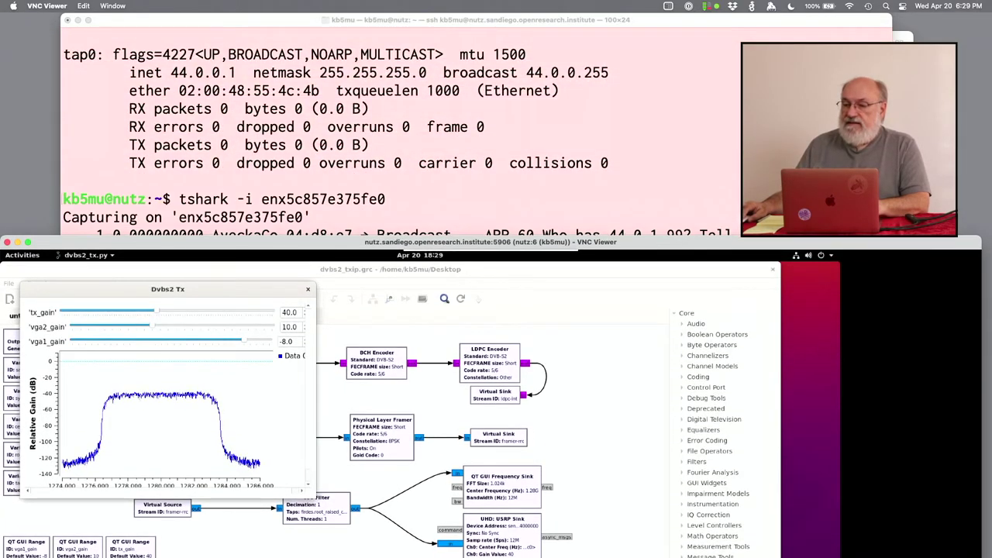
key("super+Tab")
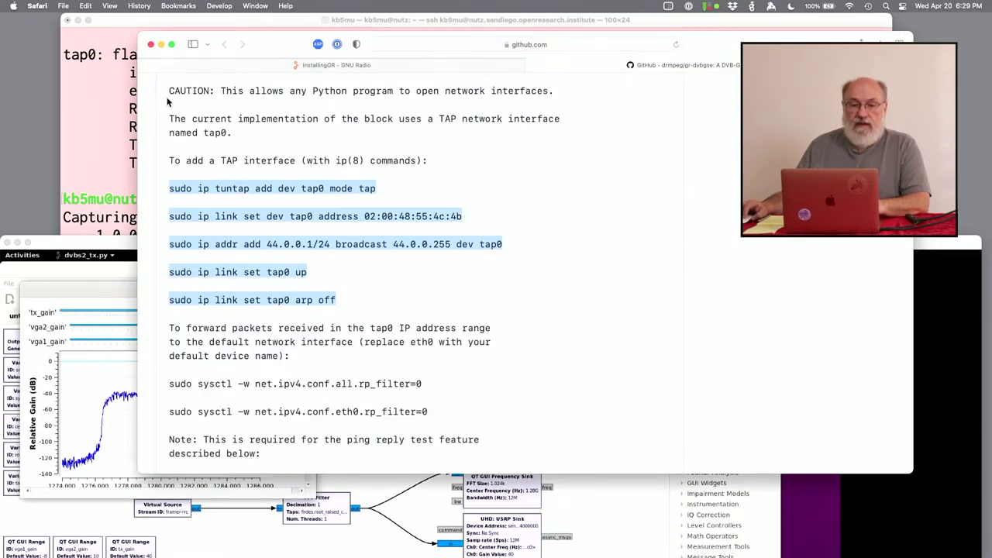
left_click(103, 93)
key("super+grave")
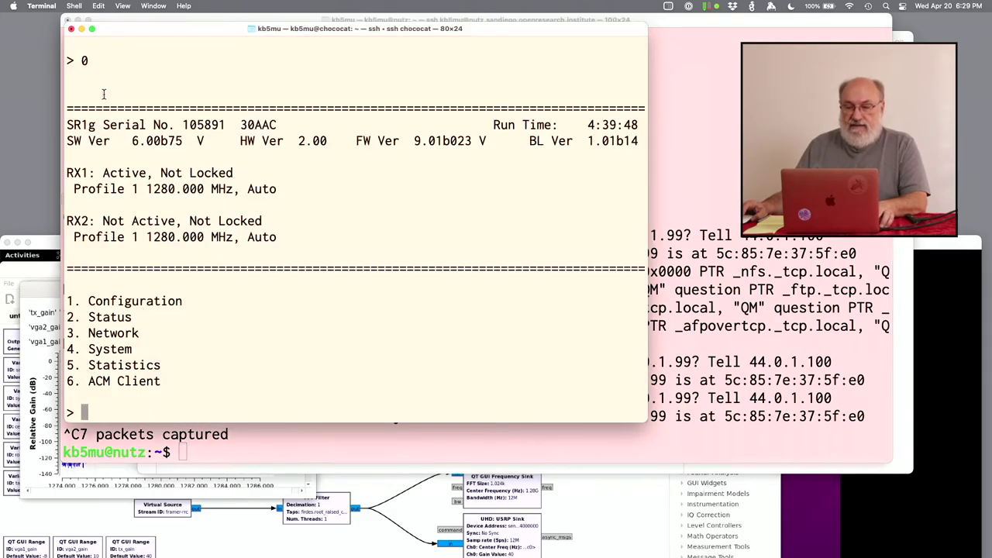
left_click_drag(204, 31, 548, 55)
left_click_drag(53, 245, 52, 23)
left_click(989, 266)
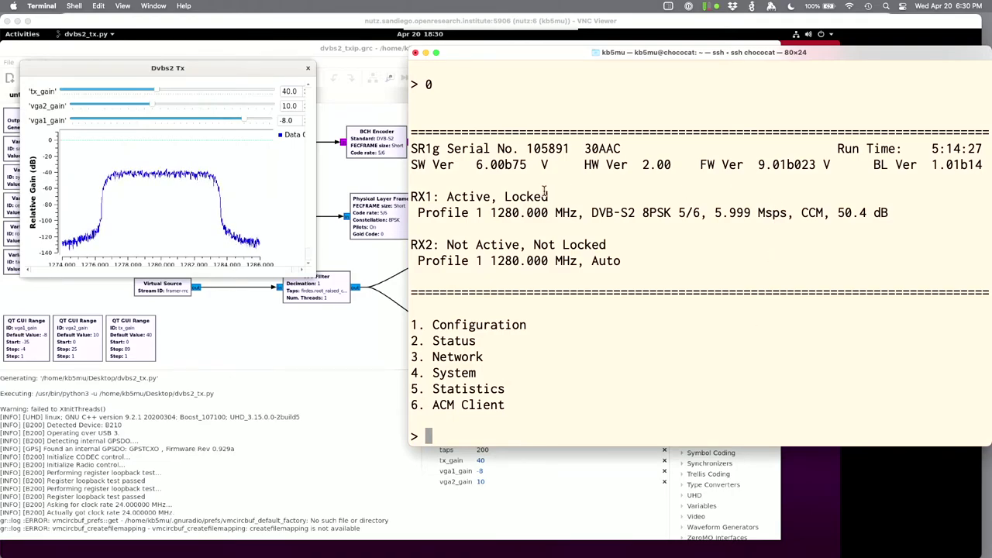
Step: Highlight RX1's lock at 1280 MHz DVB-S2 8PSK 5/6 and show RX1 transport statistics (5, then 1)
triple_click(518, 212)
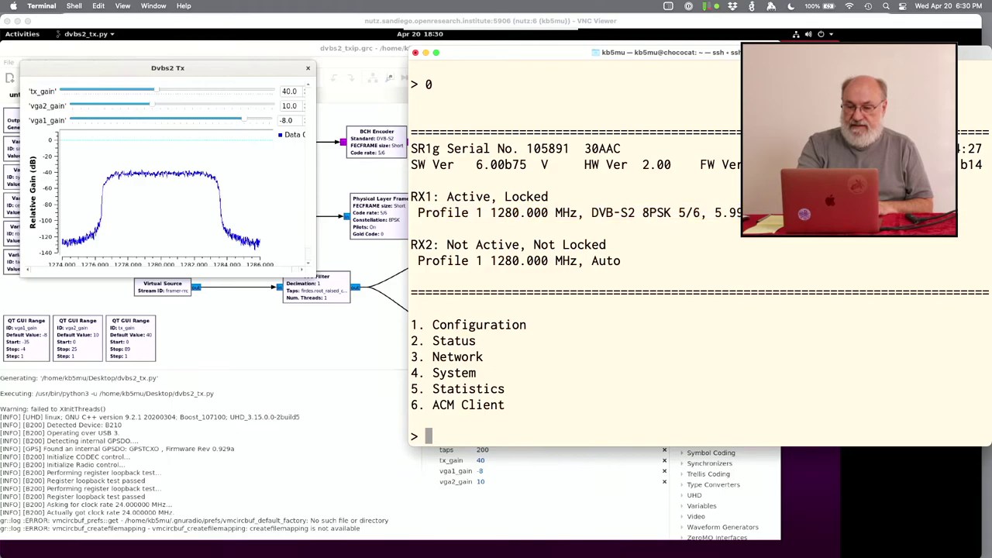
type("5")
key("Return")
type("1")
key("Return")
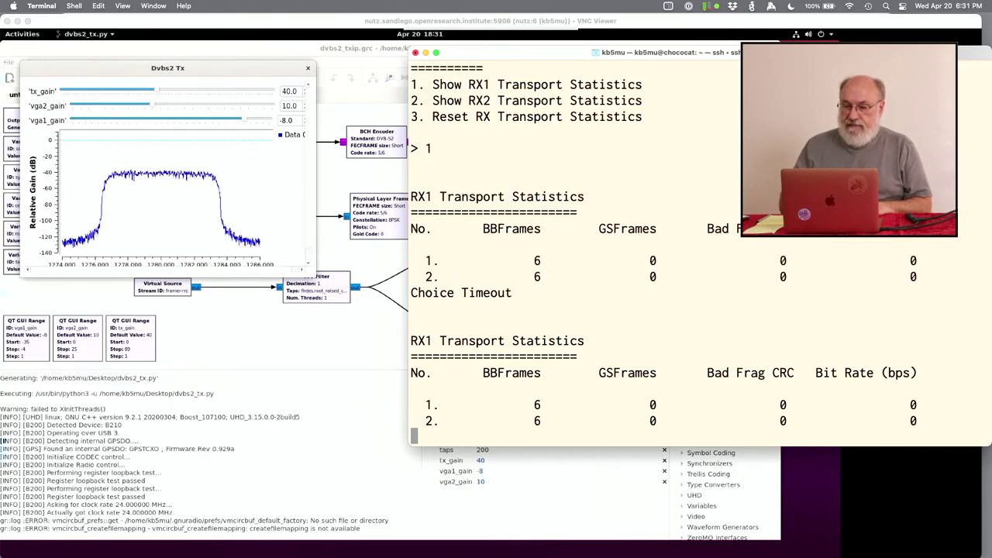
key("super+grave")
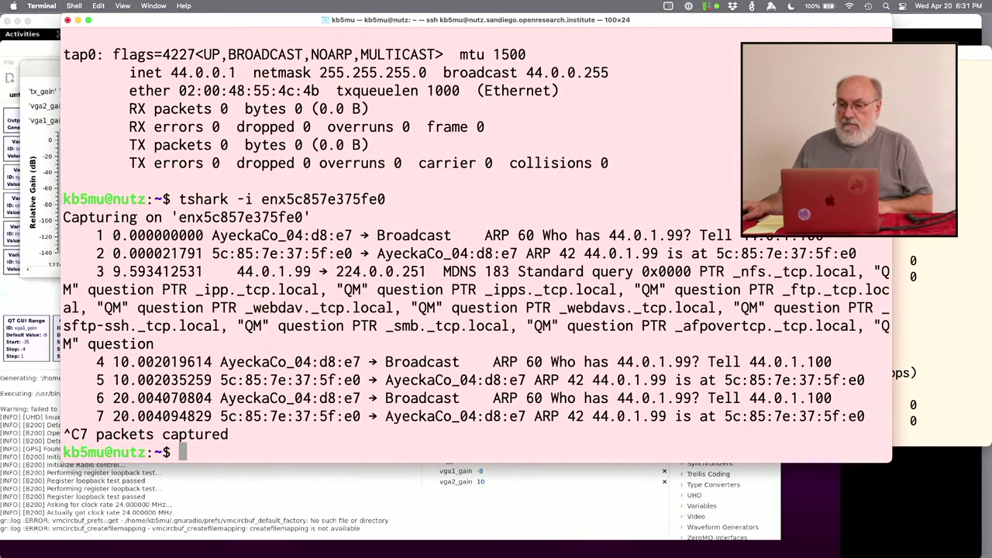
Step: Clear the screen and send a single ping to 44.0.0.2 with ping -c 1
type("cle")
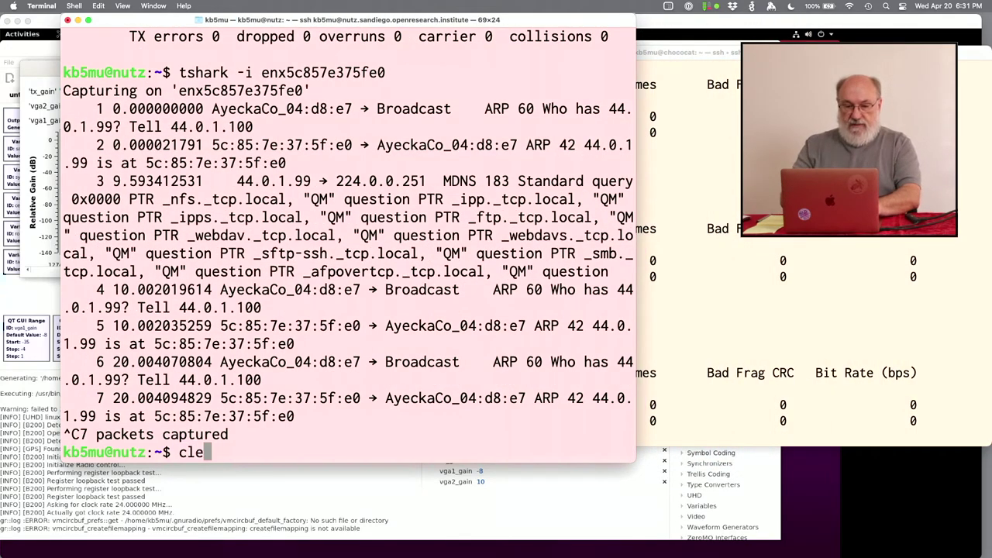
type("ar")
key("Return")
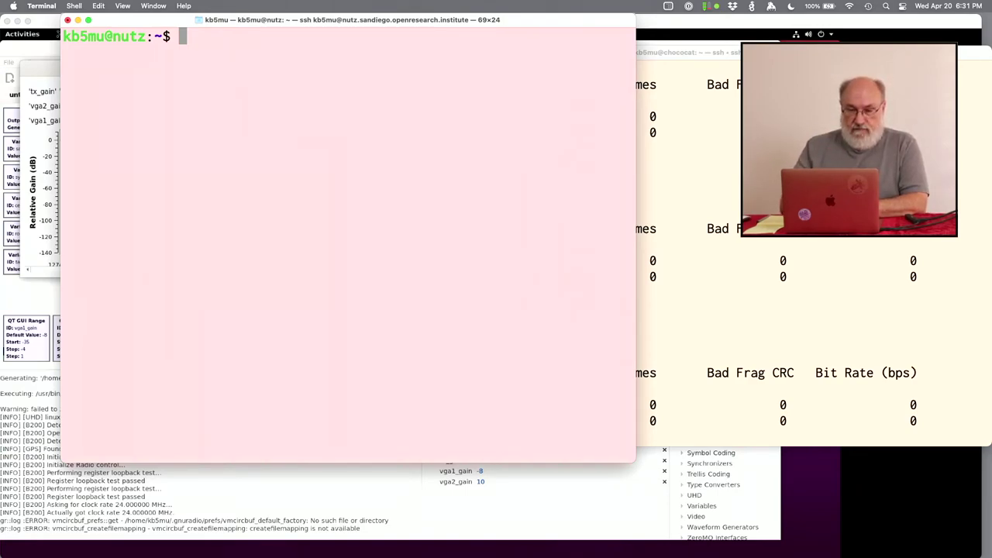
type("ping")
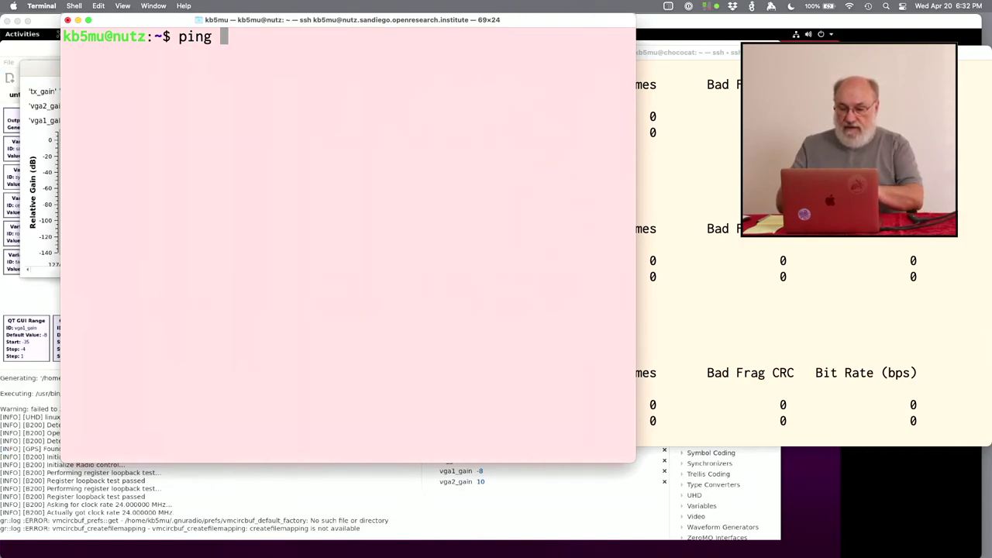
type("-c 1 ")
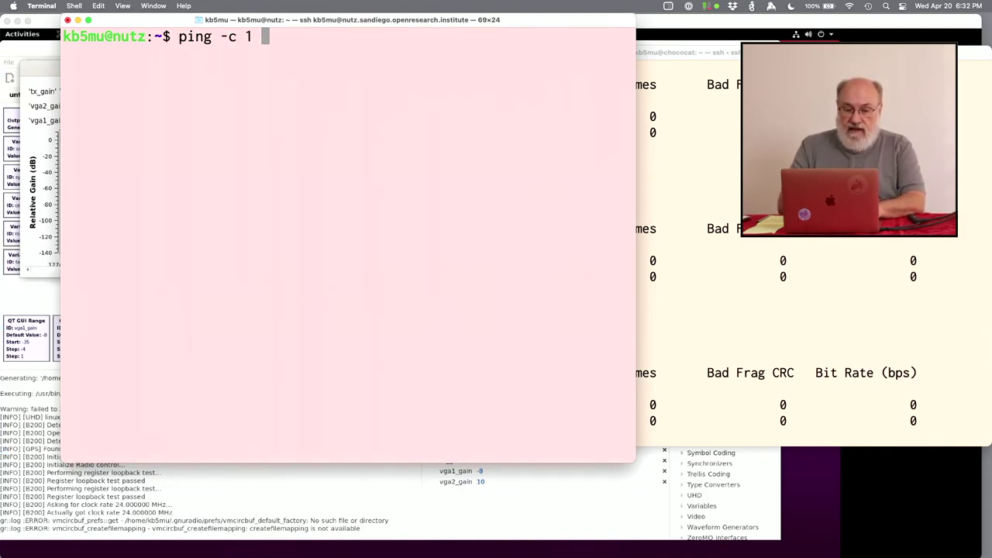
type("44.0.0.2")
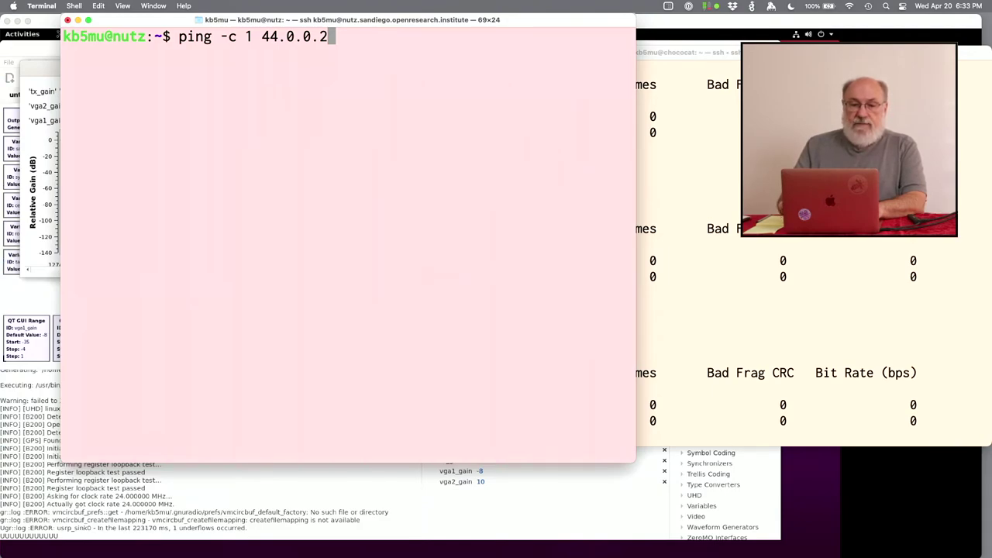
key("Return")
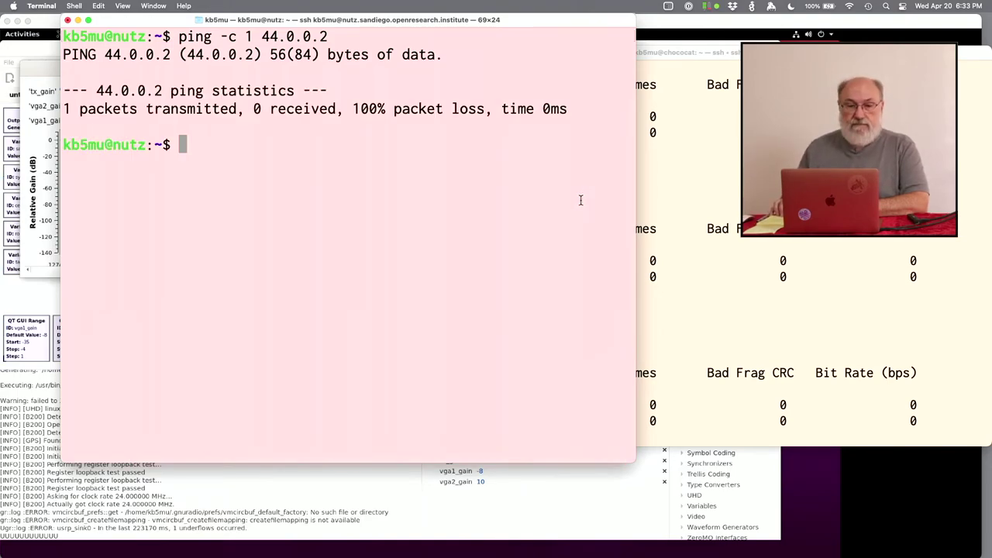
Step: Check the receiver statistics, repeat the ping, and highlight the 58.2 ms reply line
left_click(872, 318)
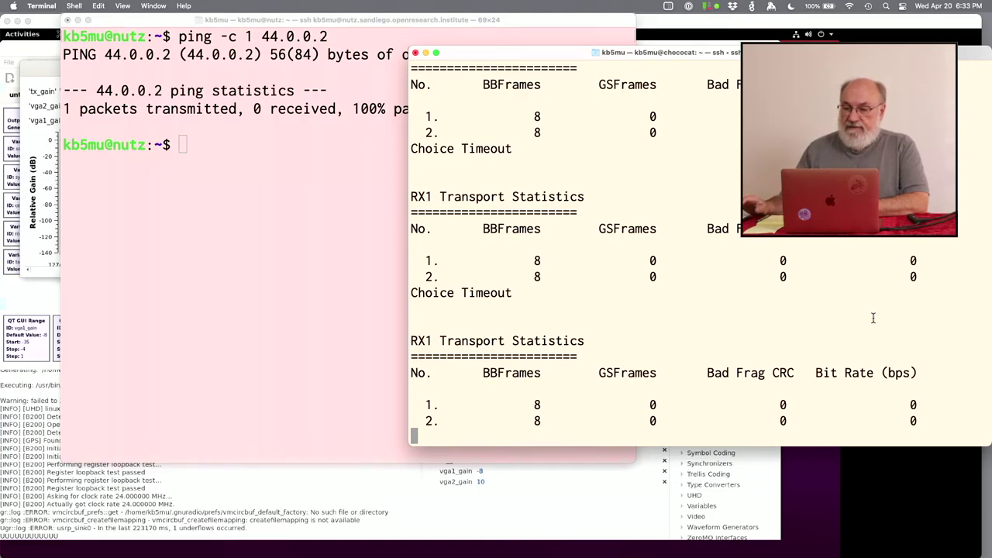
left_click(253, 235)
key("Up")
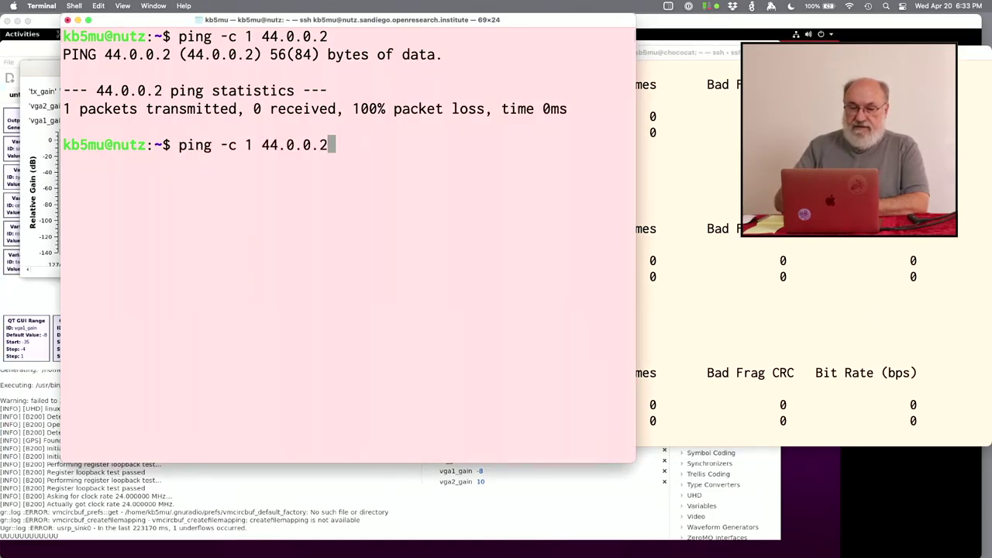
key("Return")
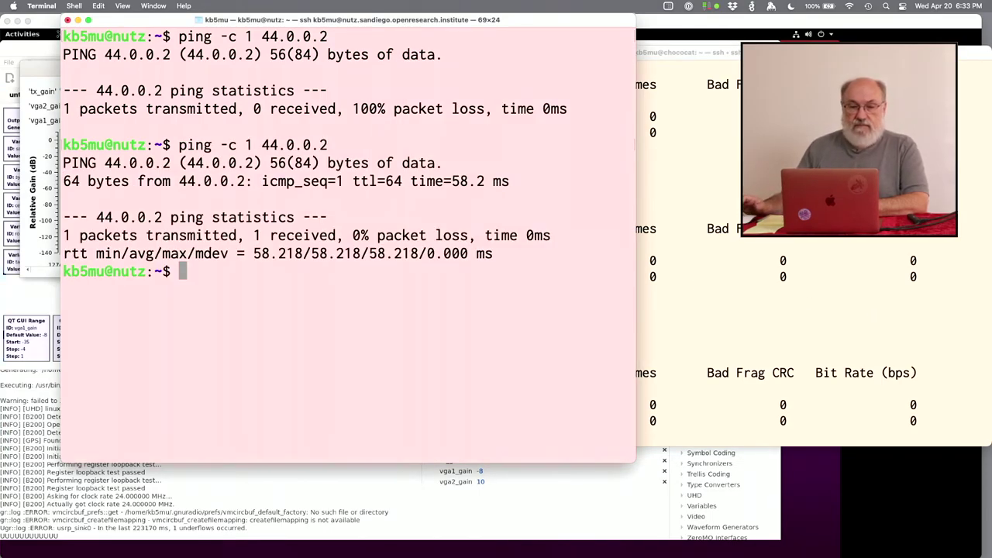
double_click(78, 181)
triple_click(77, 180)
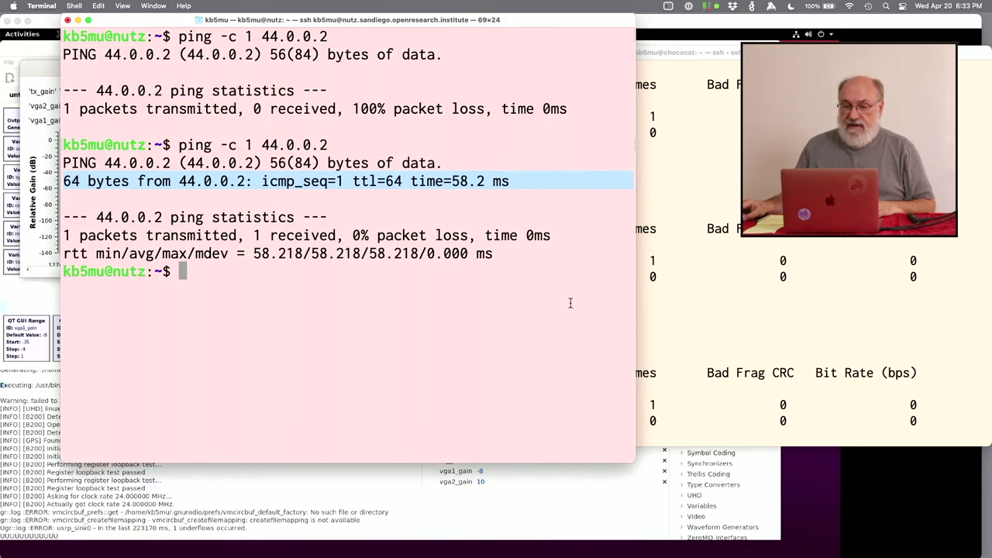
Step: Rerun the ping to 44.0.0.2 without -c 1, watch receiver statistics, and stop after 56 replies
key("Up")
key("Left")
key("Left")
key("Left")
key("Left")
key("Left")
key("Left")
key("Left")
key("BackSpace")
key("BackSpace")
key("BackSpace")
key("BackSpace")
key("BackSpace")
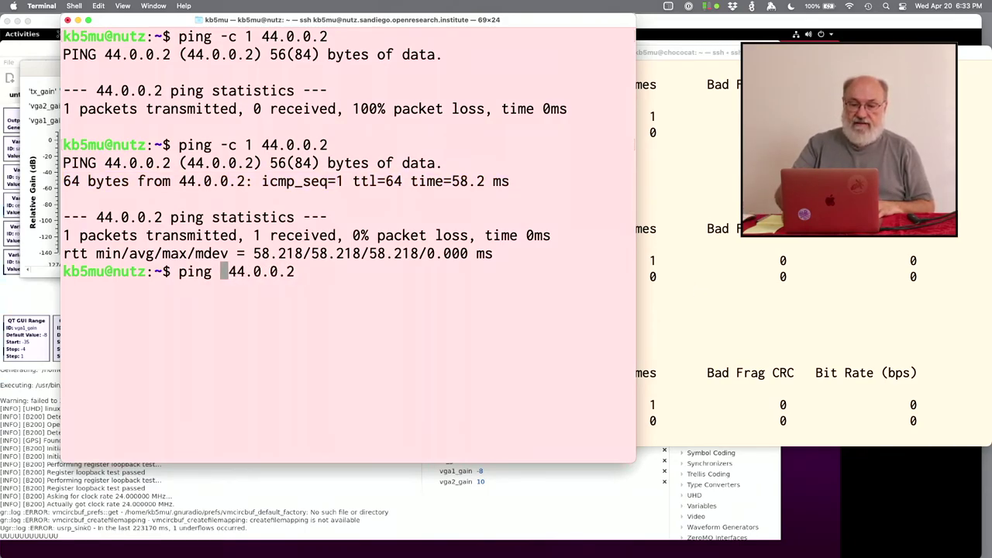
key("BackSpace")
key("Return")
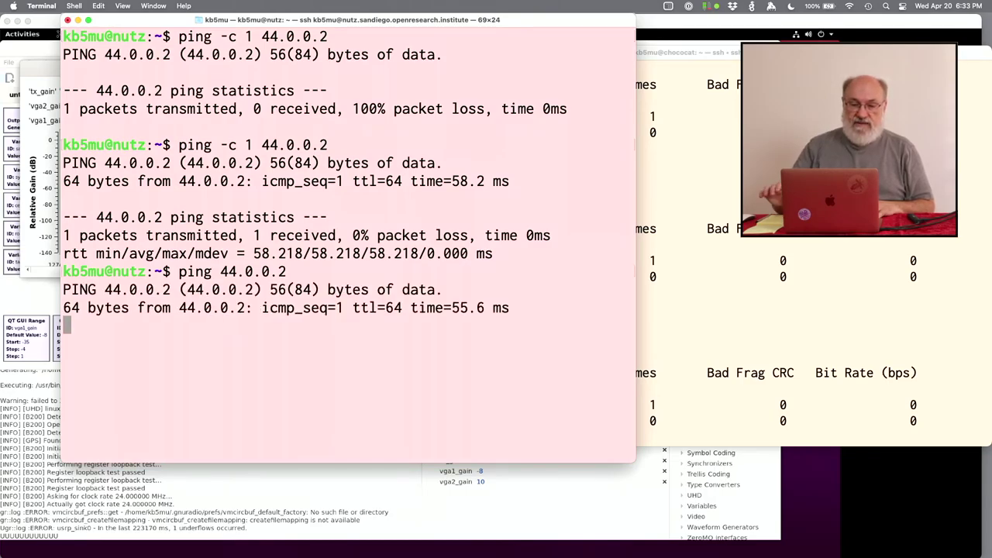
key("super+grave")
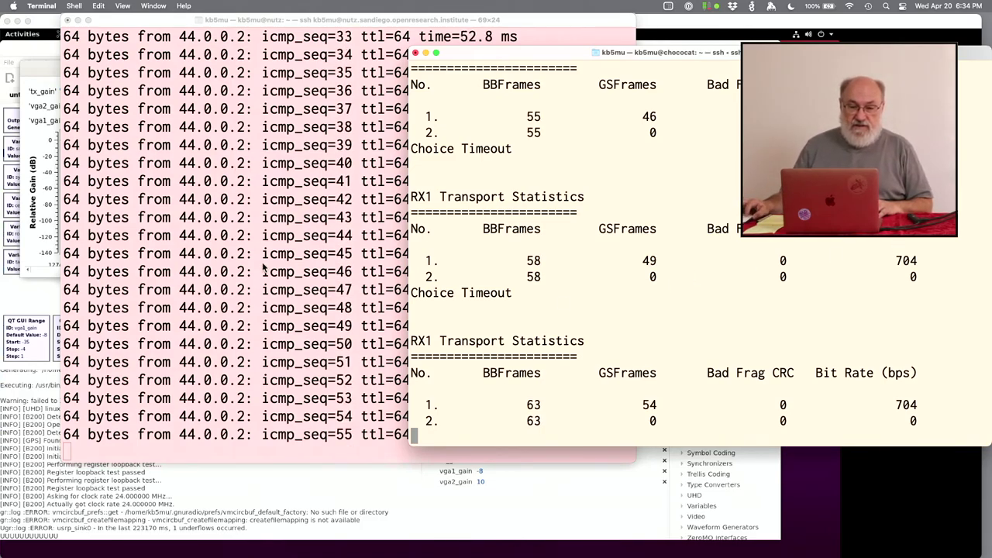
left_click(386, 266)
key("ctrl+c")
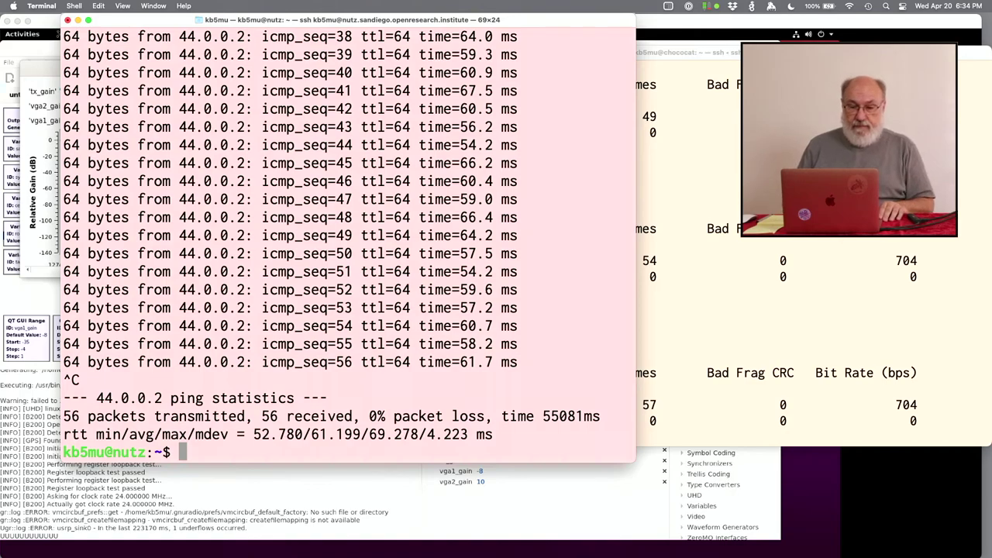
Step: Run ping -i 0.001 -s 100 -c 100 44.0.0.2, hit the 200ms limit, then prefix it with sudo
type("ping ")
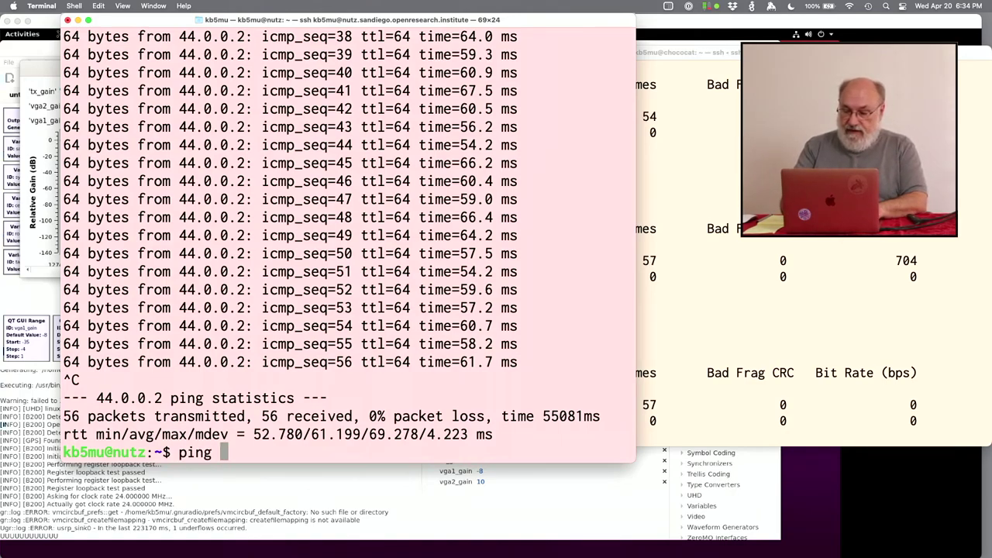
type("-i 0.00")
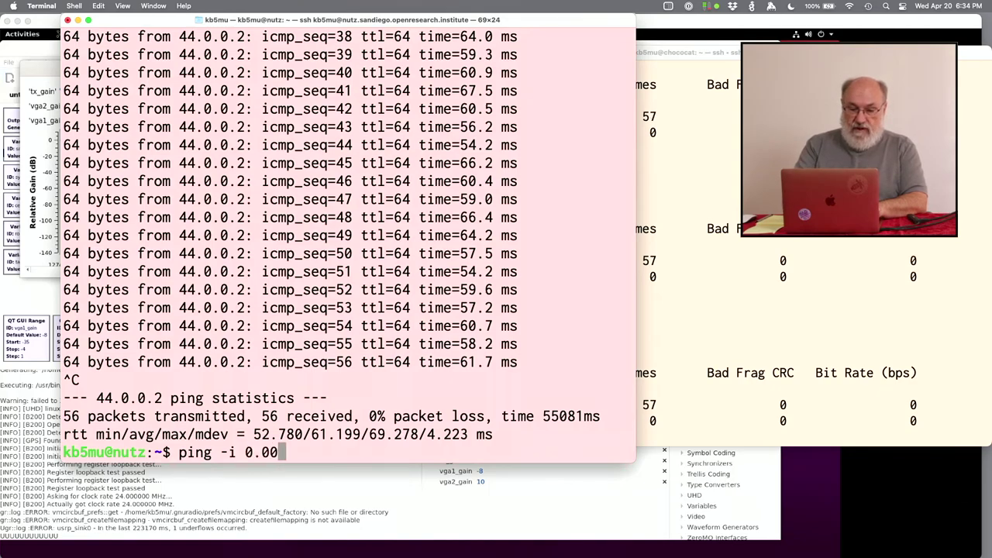
type("1 ")
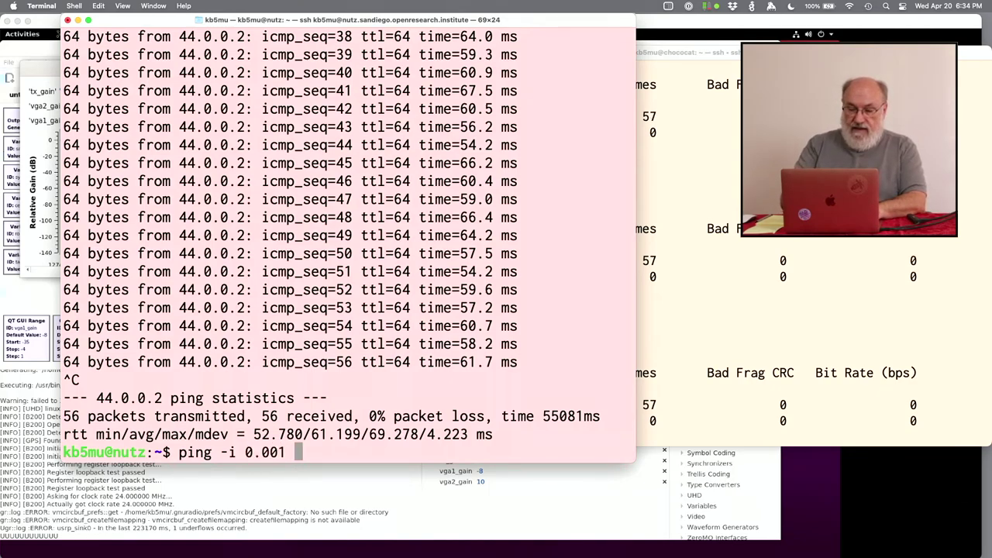
type("-s ")
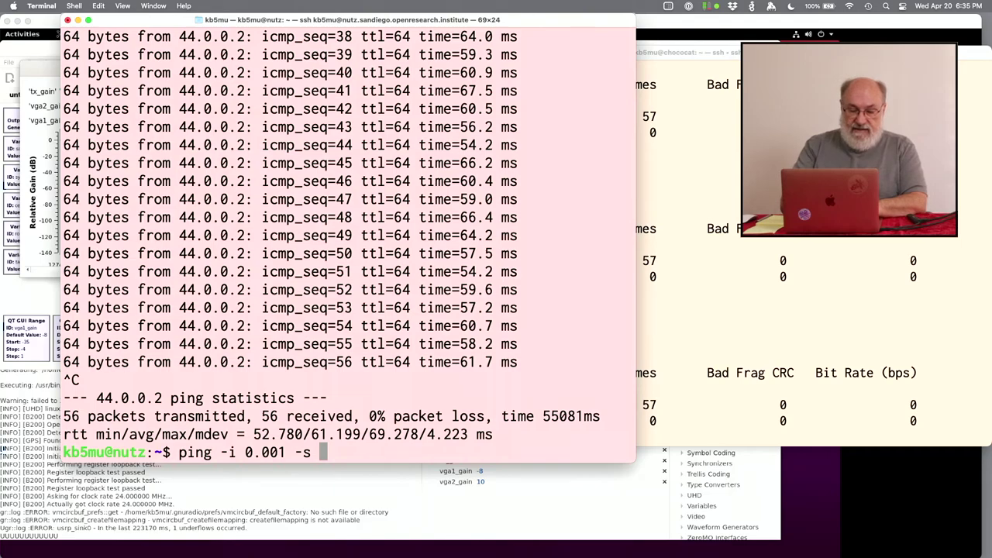
type("100")
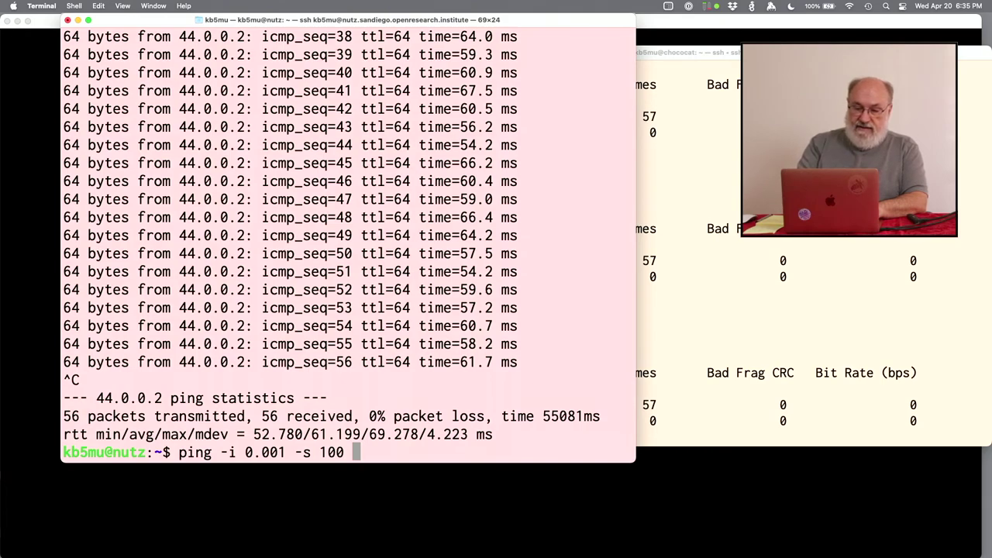
type(" -")
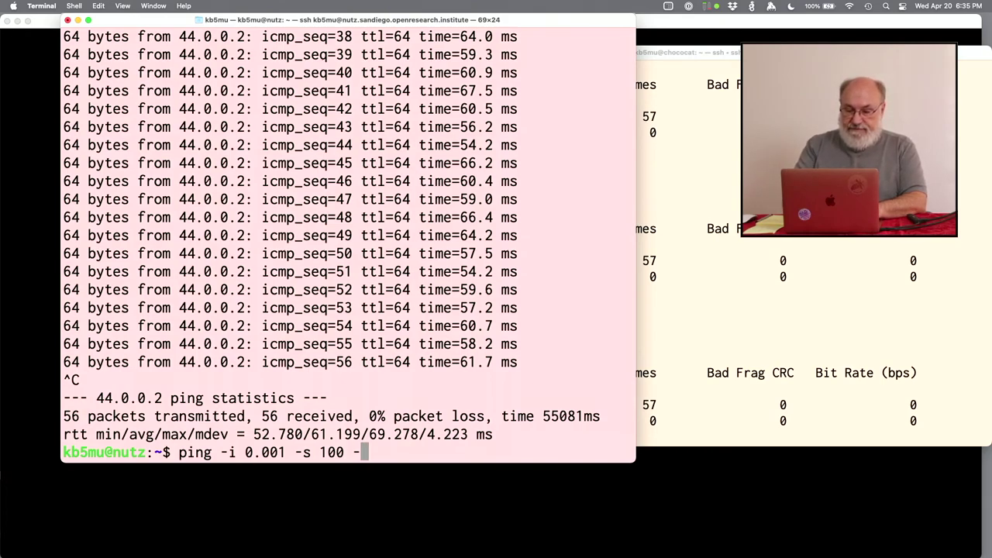
type("c 100 44.0.0.2")
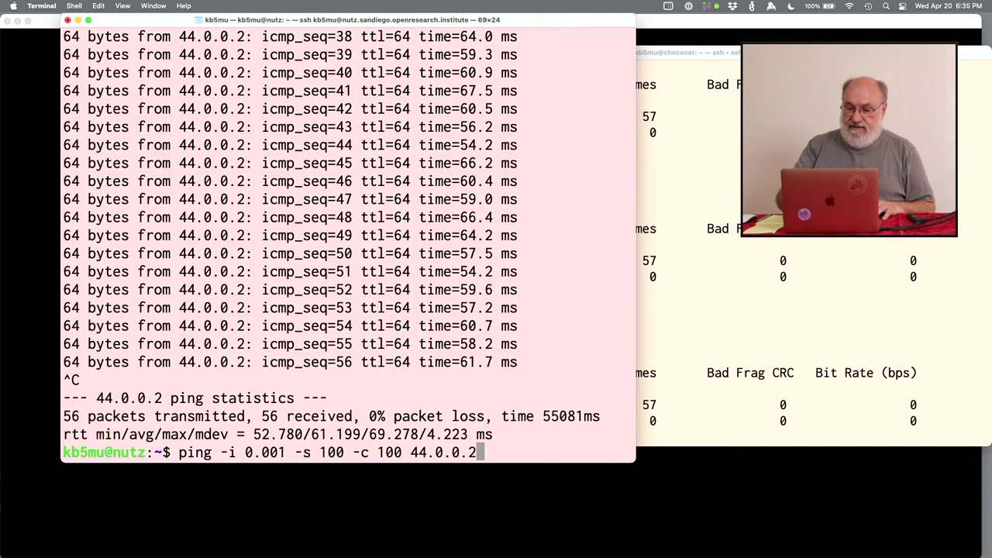
key("Return")
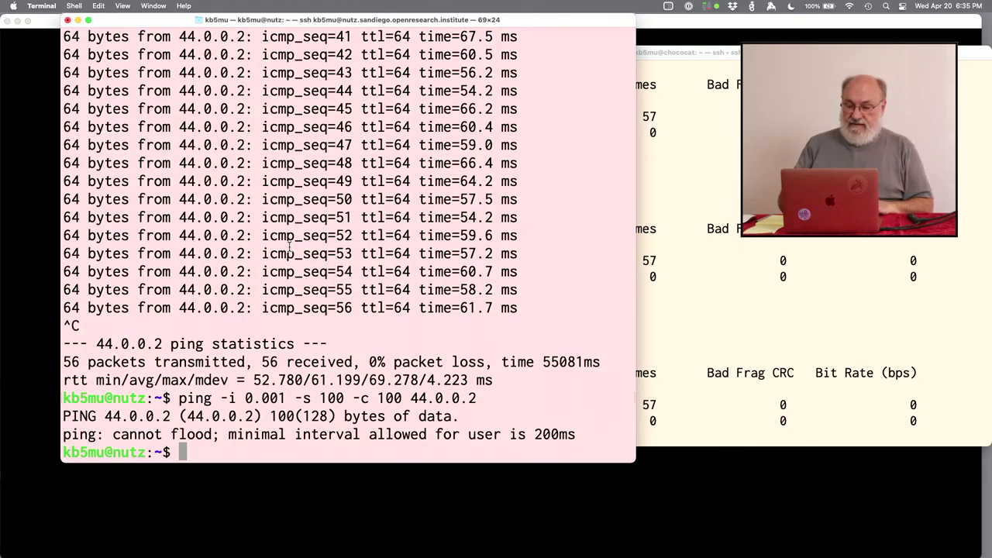
key("Up")
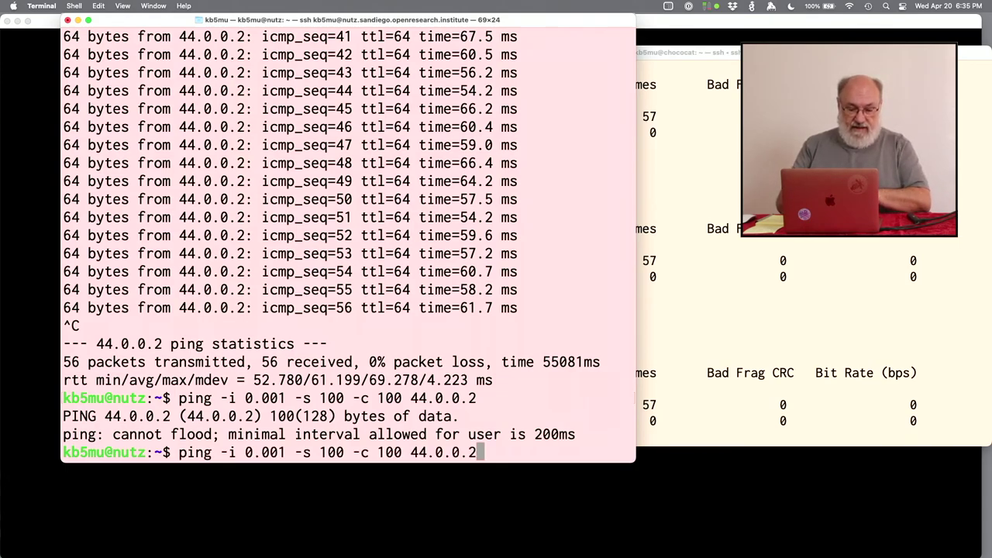
key("ctrl+a")
type("sudo")
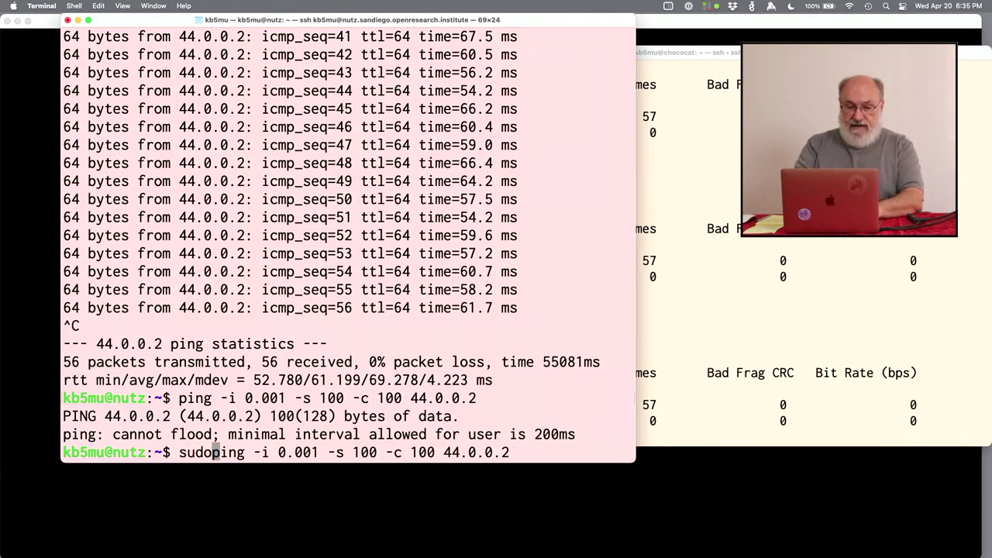
Step: Run the sudo 100-byte ping, then flood ping 44.0.0.2 without -c 100 and stop it
key("Return")
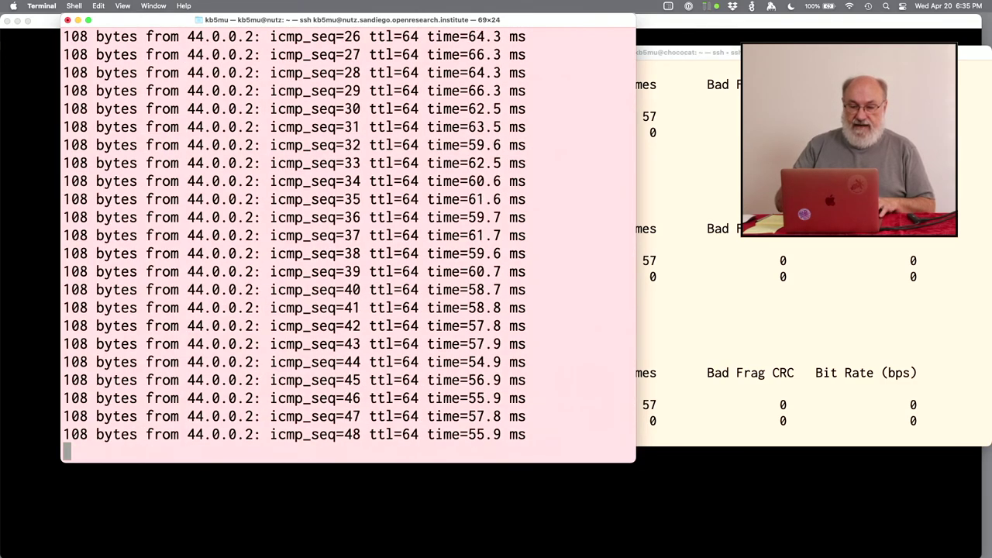
left_click(814, 297)
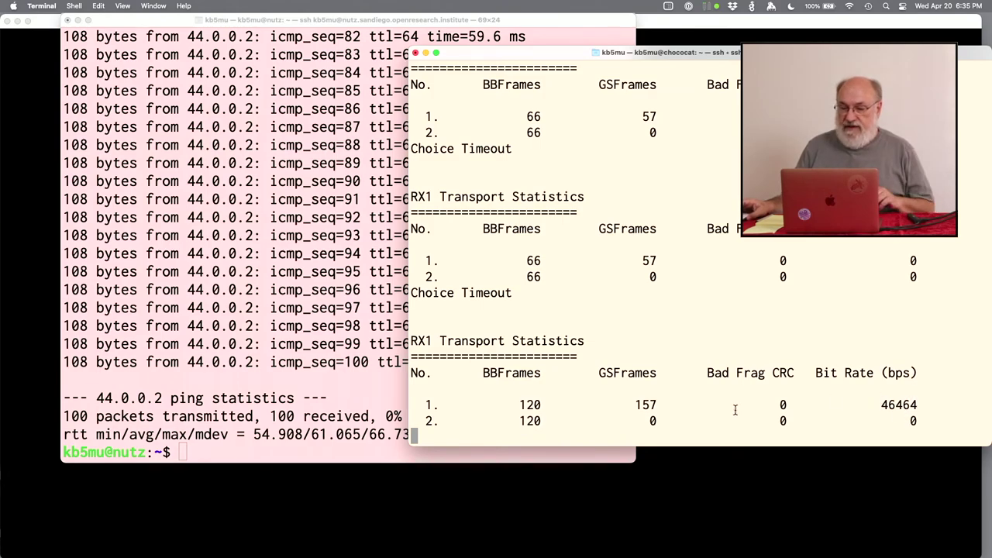
left_click(225, 291)
key("Up")
key("Left")
key("Left")
key("Left")
key("Left")
key("Left")
key("Left")
key("Left")
key("Left")
key("Left")
key("BackSpace")
key("BackSpace")
key("BackSpace")
key("BackSpace")
key("BackSpace")
key("BackSpace")
key("BackSpace")
key("Return")
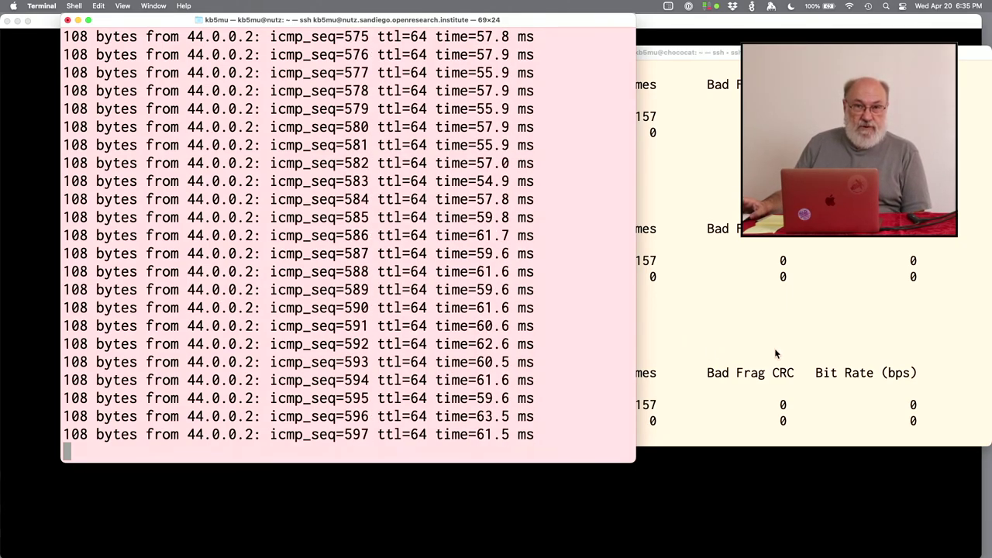
left_click(861, 353)
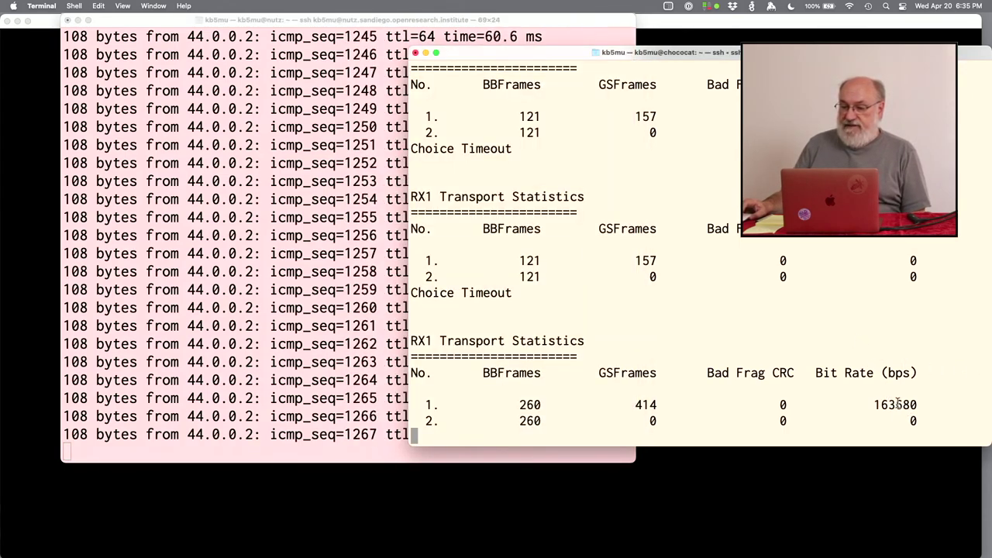
left_click(264, 287)
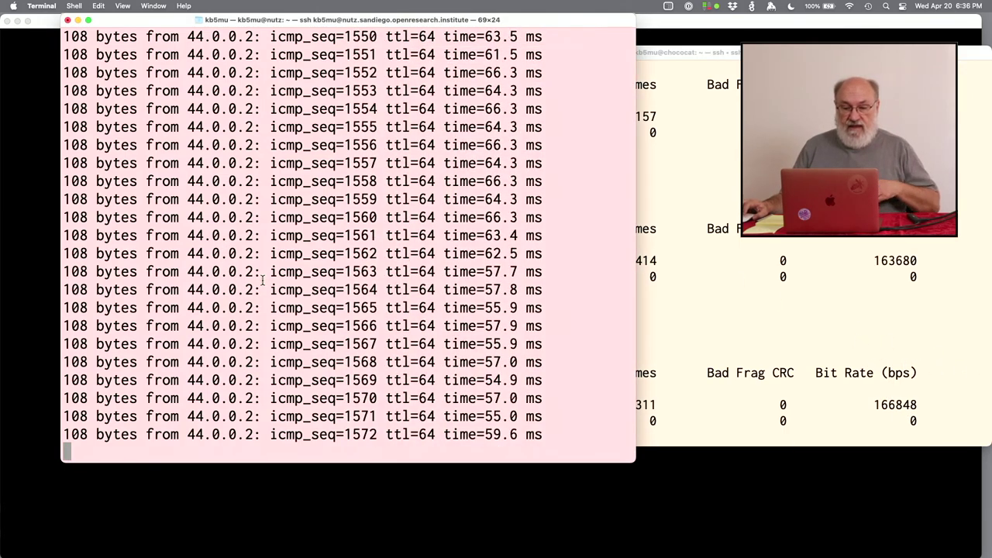
key("ctrl+c")
Step: Flood ping with 1000-byte packets, check receiver throughput near 1.3 Mbps, and stop it
key("Up")
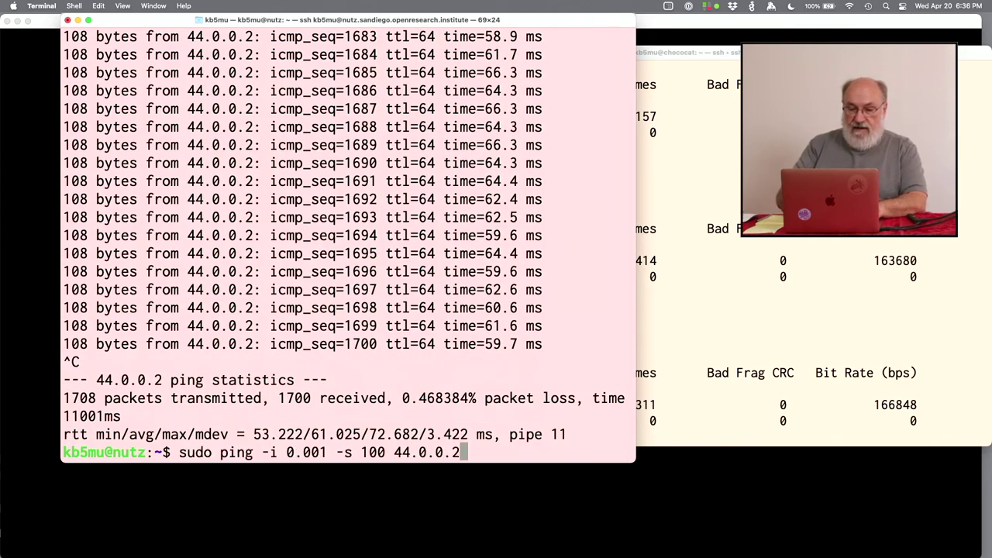
key("Left")
key("Left")
key("Left")
key("Left")
key("Left")
key("Left")
key("Left")
key("Left")
key("Left")
type("0")
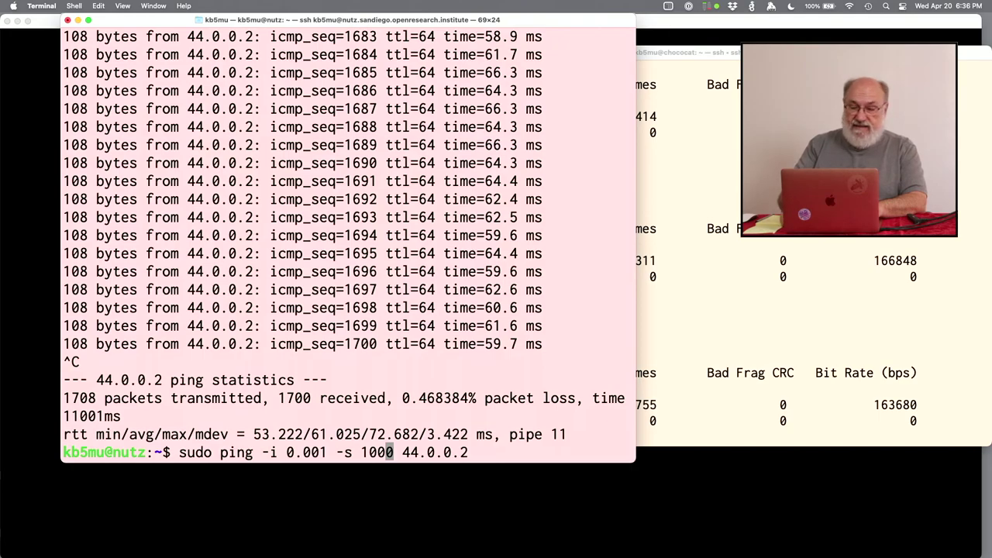
key("Return")
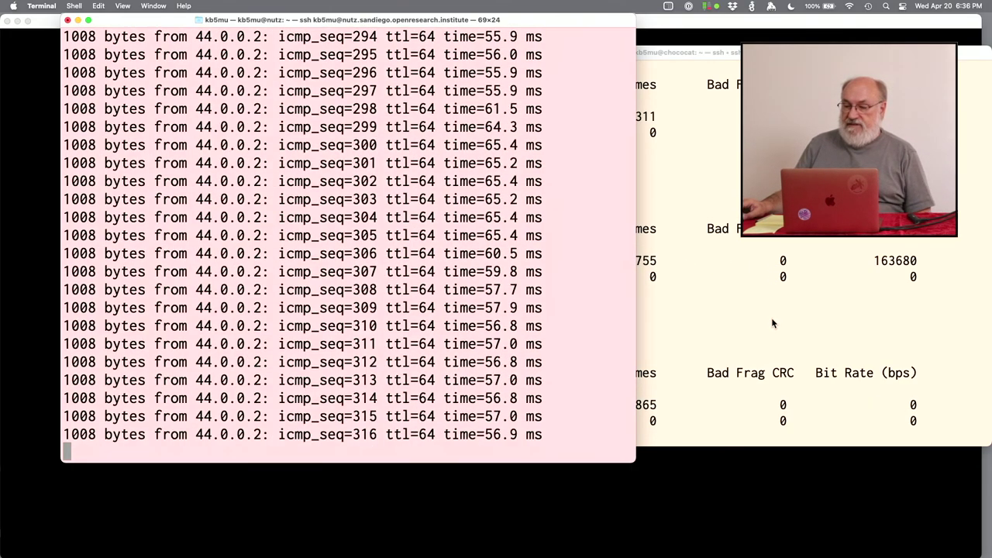
left_click(771, 326)
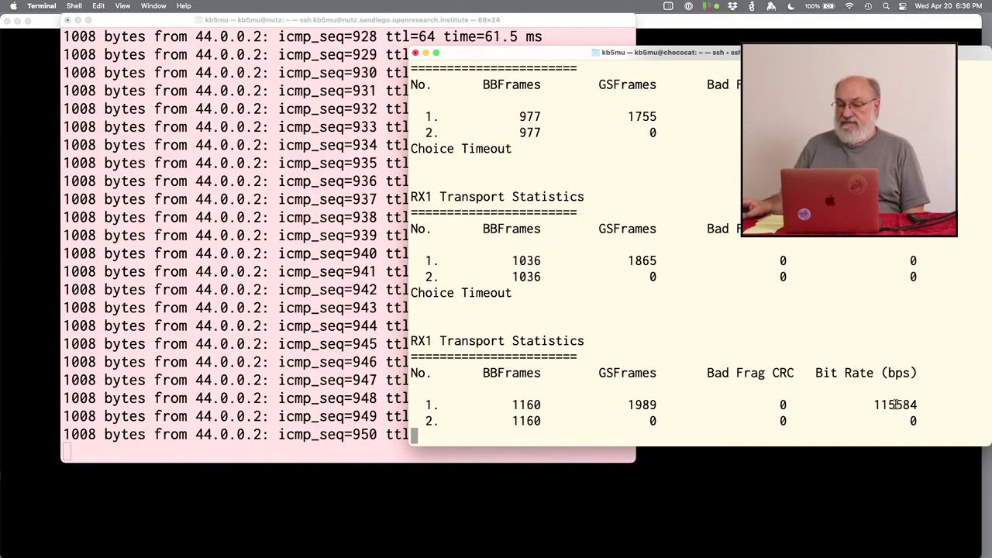
left_click(193, 309)
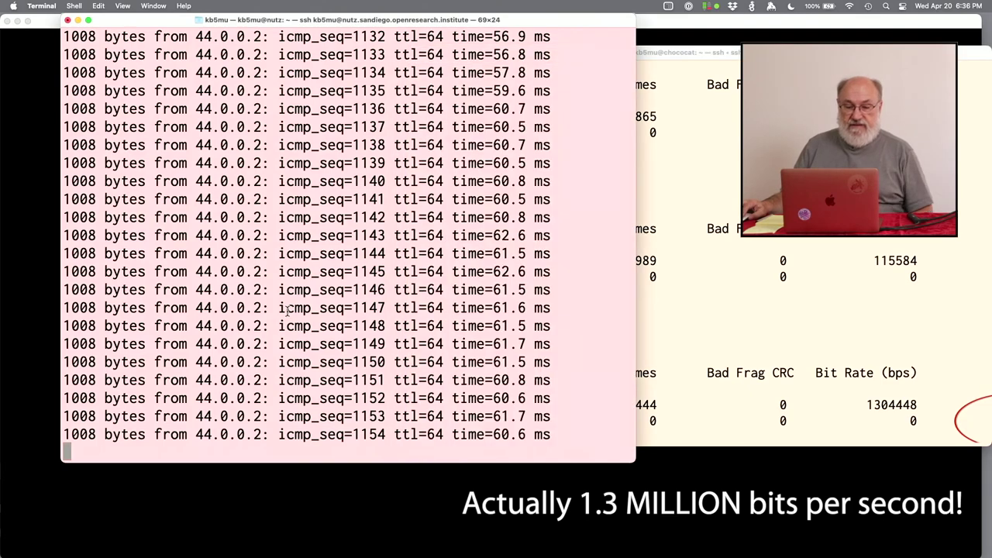
key("ctrl+c")
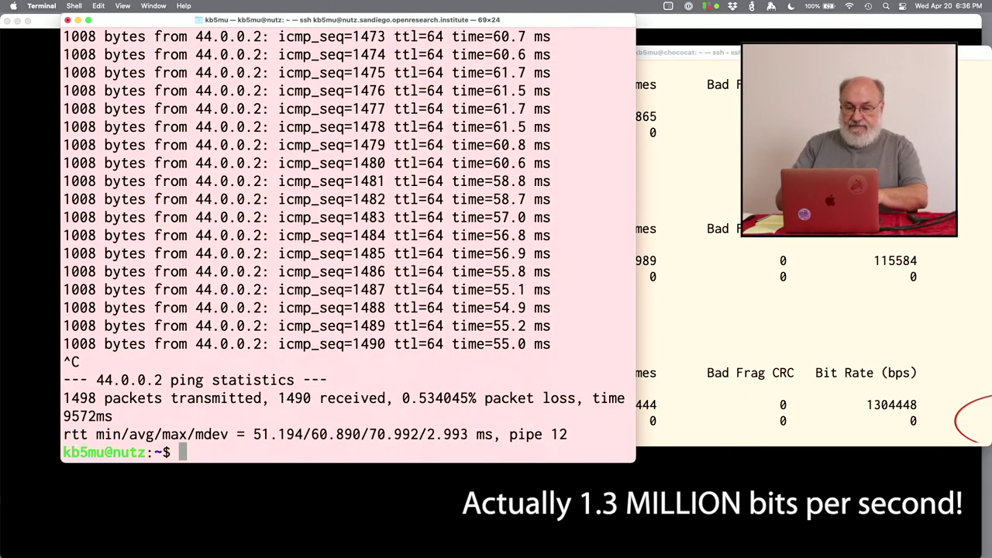
key("Up")
key("Left")
key("Left")
key("Left")
key("Left")
key("Left")
key("Left")
key("Left")
key("Left")
key("Left")
Step: Flood ping 44.0.0.2 with 10000-byte packets and highlight the receiver's 7935384 bit rate
type("0")
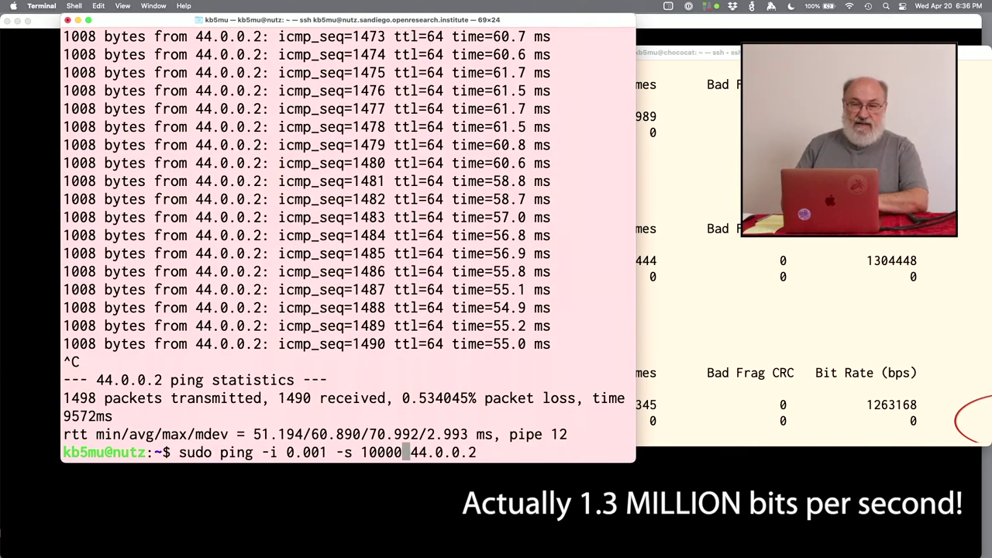
key("Return")
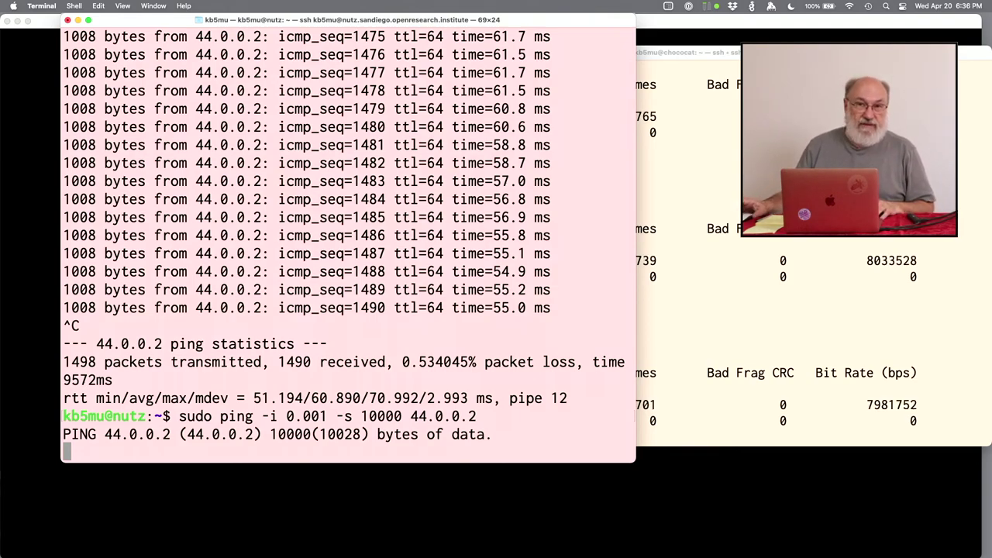
left_click(865, 339)
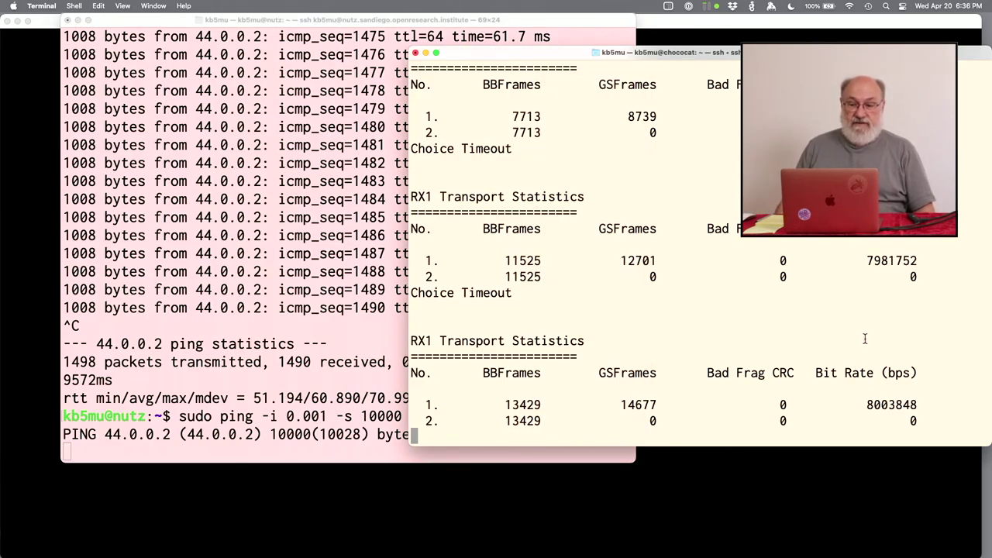
left_click_drag(866, 405, 903, 398)
double_click(903, 403)
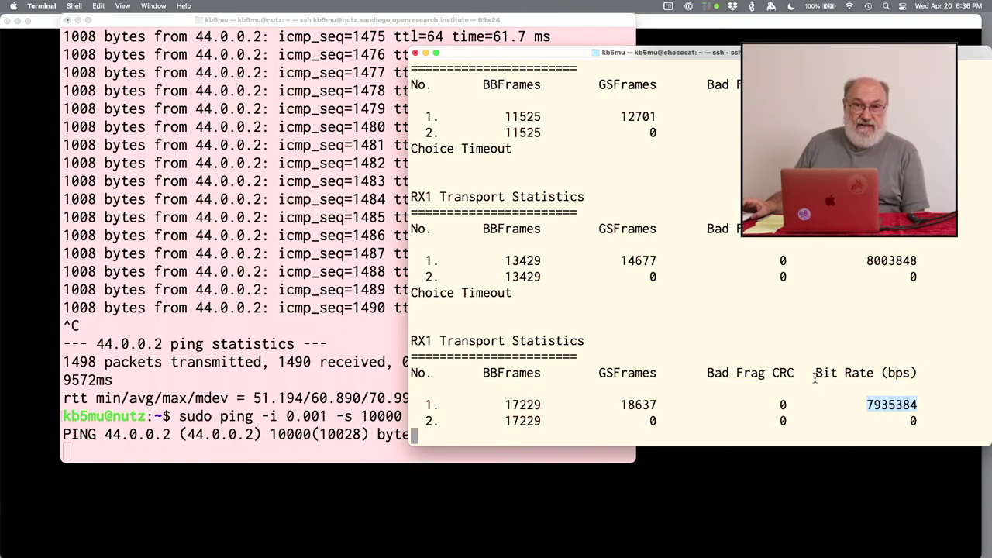